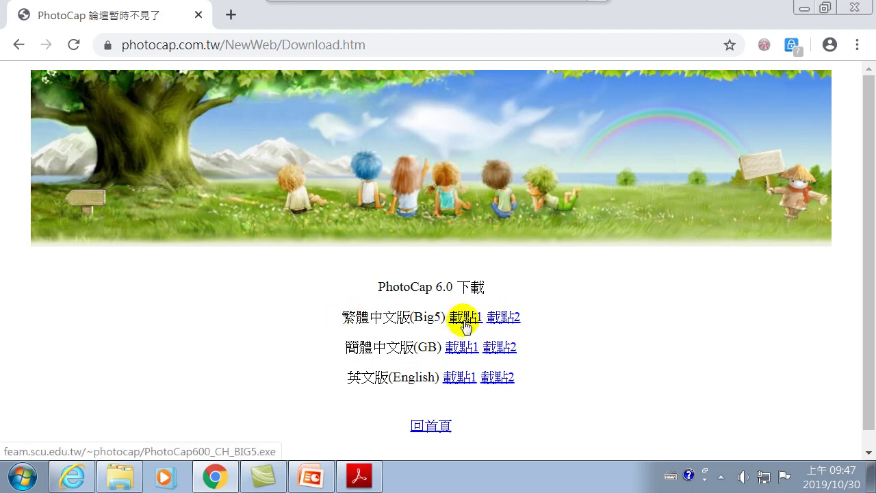
Download the Traditional Chinese (Big5) PhotoCap 6.0 installer via 載點2 and show the 下載 folder
click(507, 323)
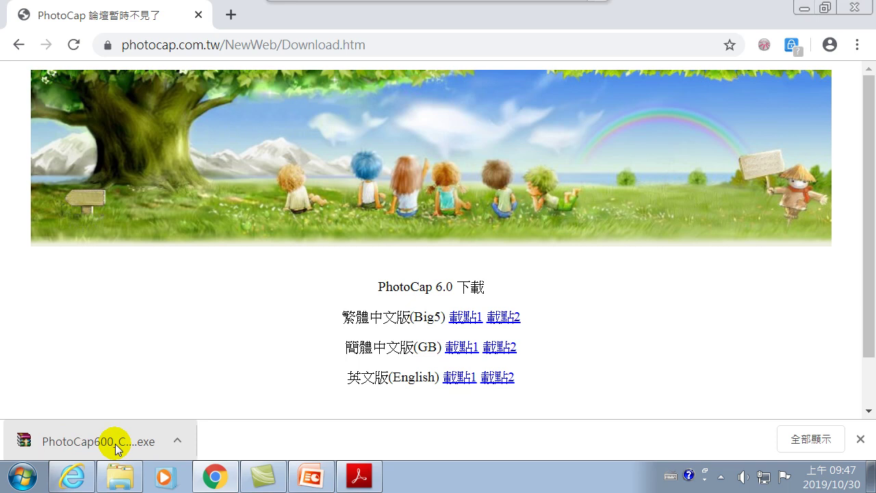
click(124, 477)
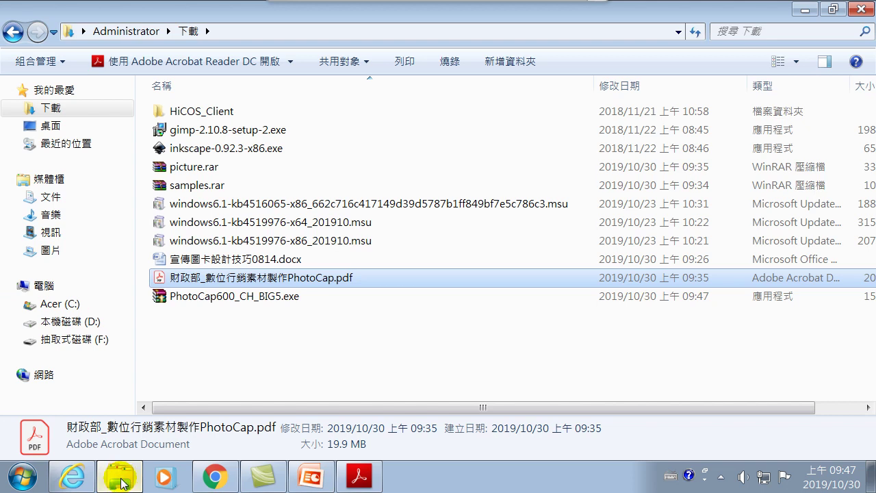
click(47, 109)
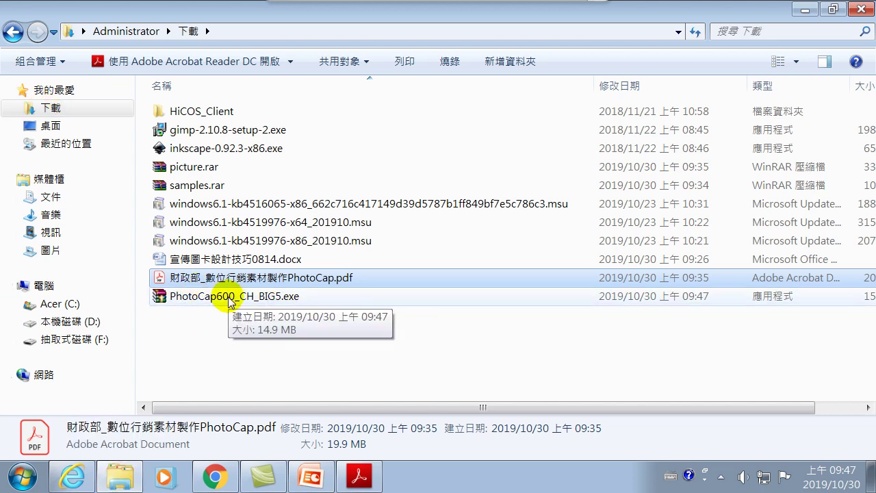
mouse_move(591, 2)
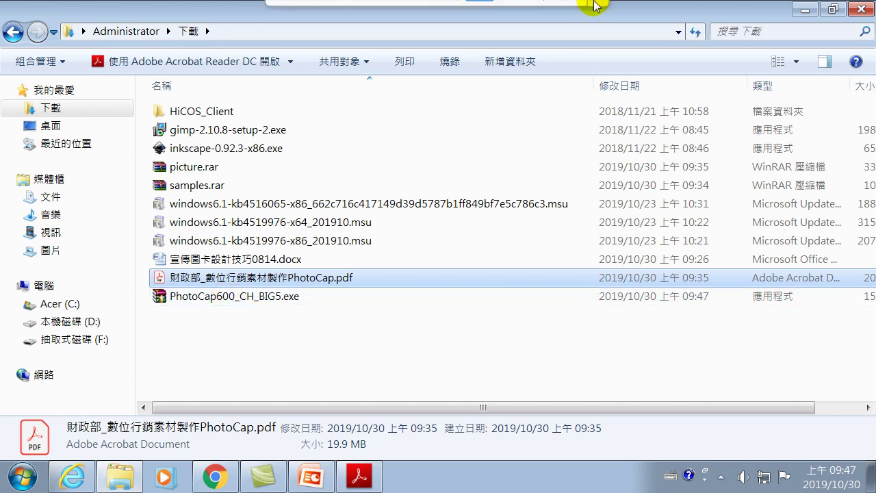
click(480, 23)
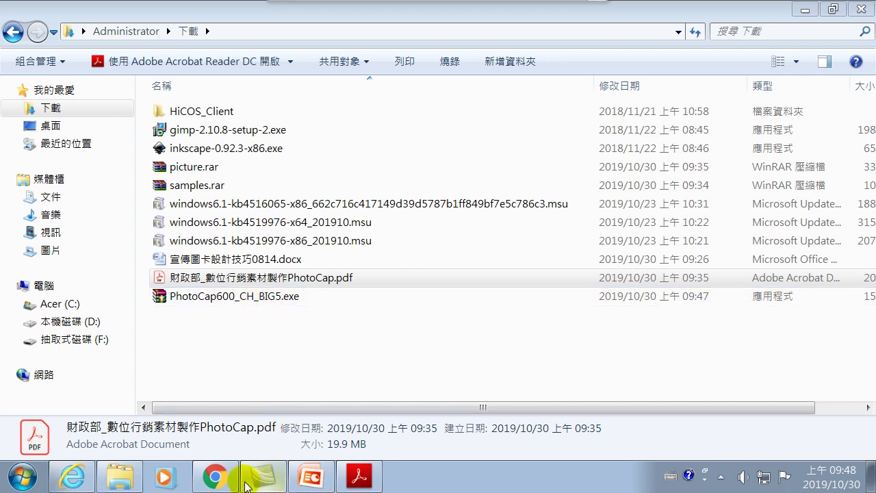
mouse_move(214, 473)
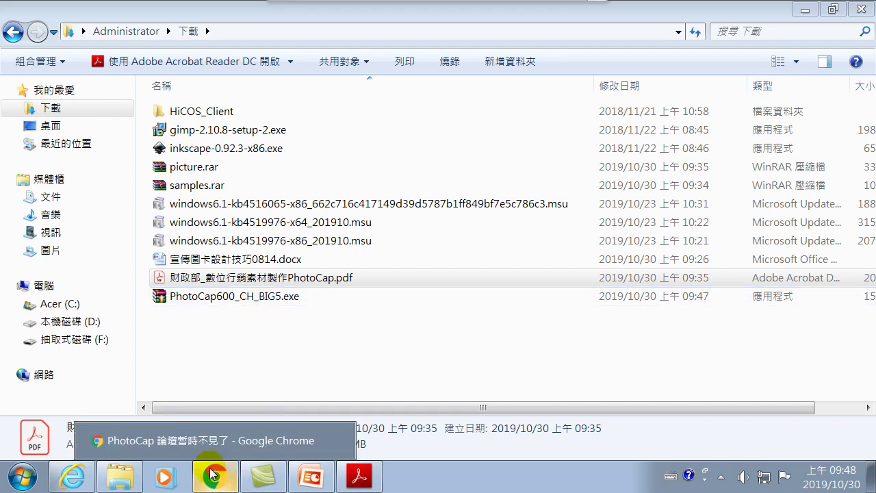
click(219, 478)
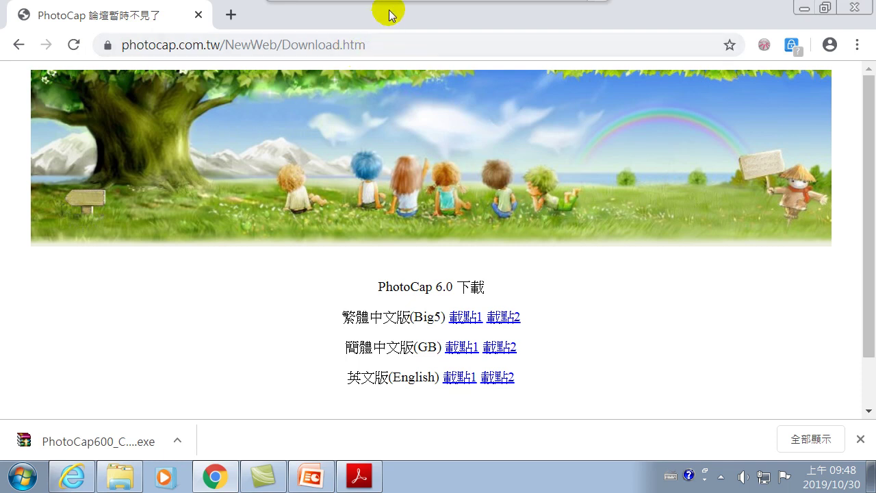
mouse_move(387, 8)
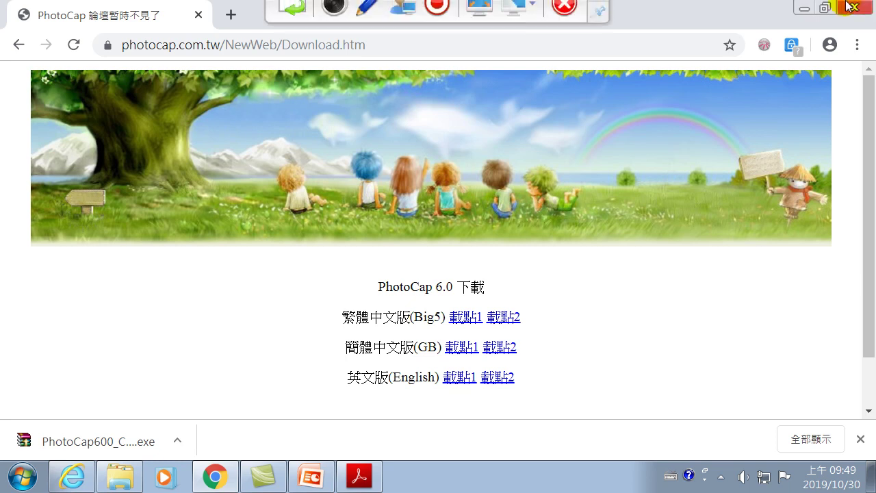
click(803, 8)
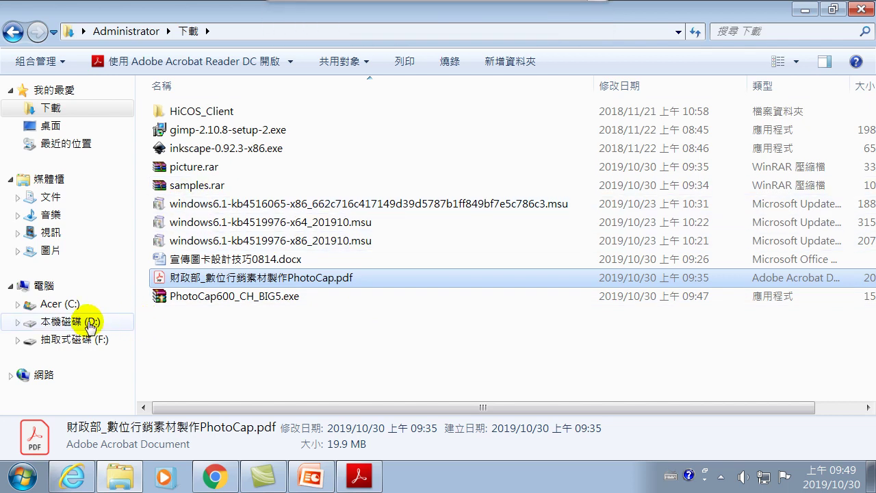
right_click(183, 169)
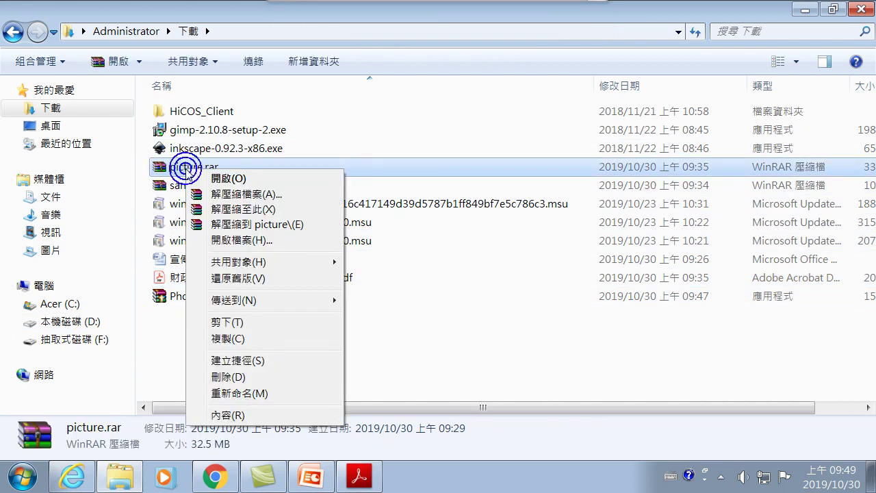
right_click(171, 186)
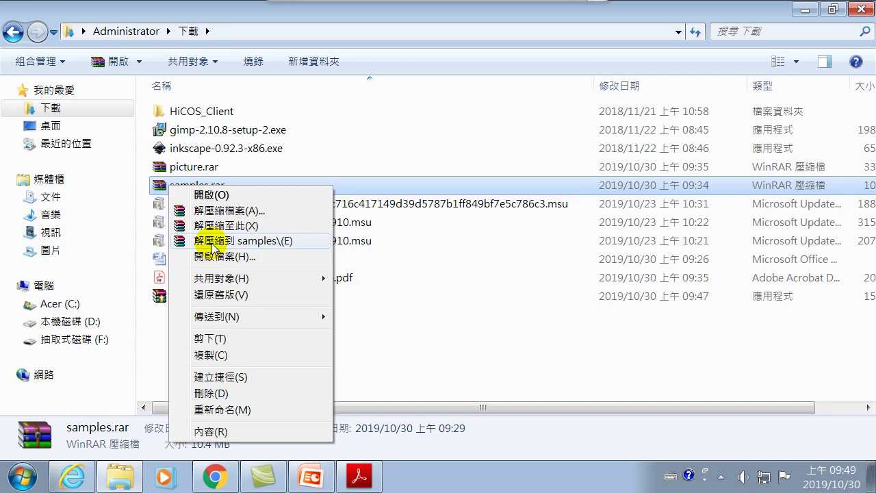
click(209, 240)
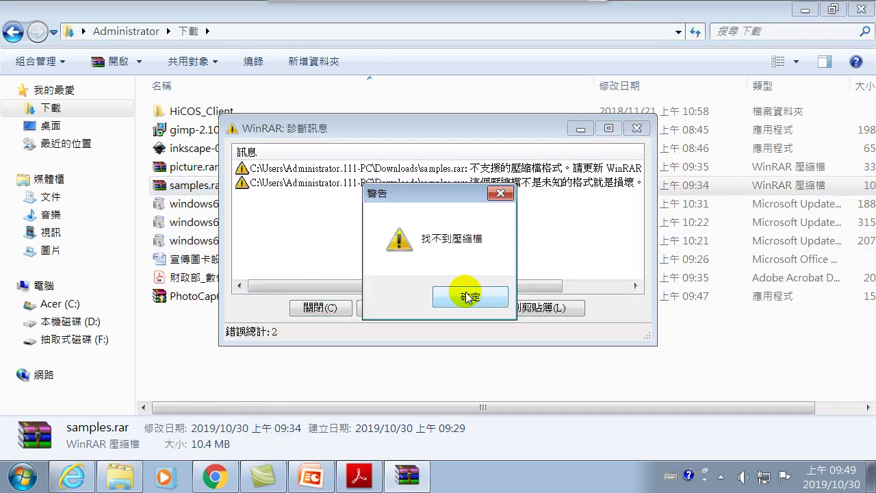
click(464, 296)
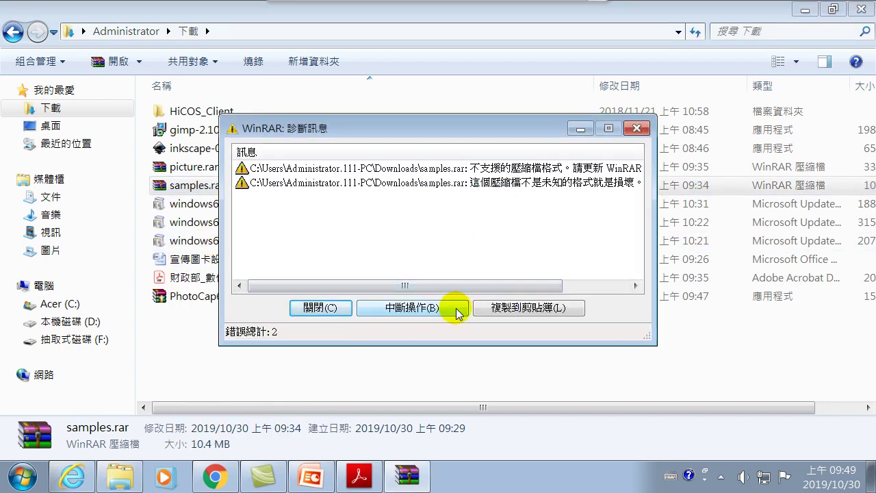
click(635, 129)
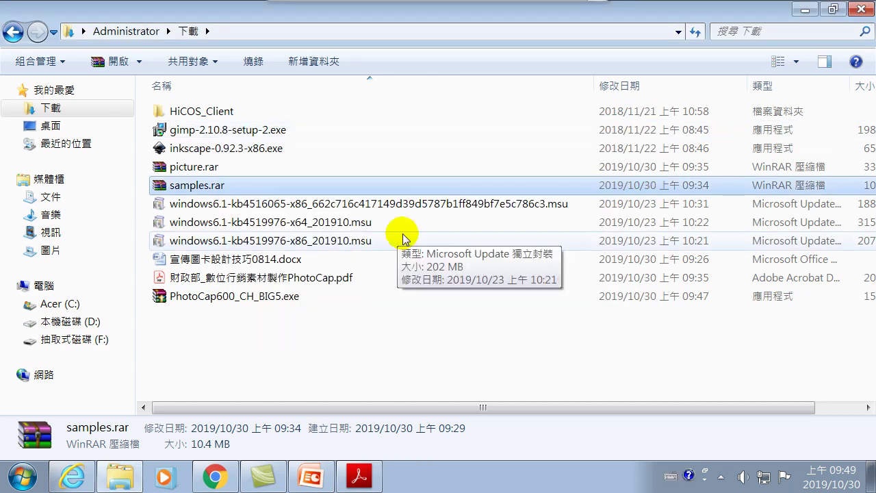
right_click(199, 168)
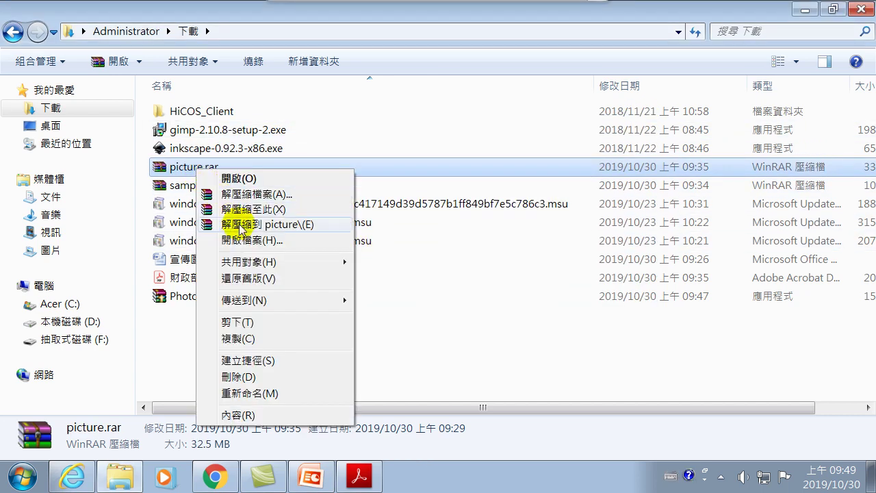
click(236, 224)
click(482, 297)
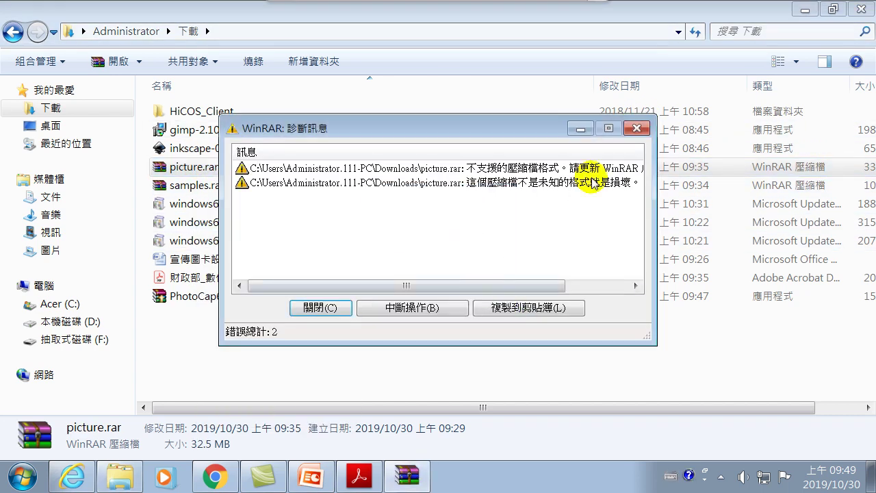
click(636, 128)
click(468, 339)
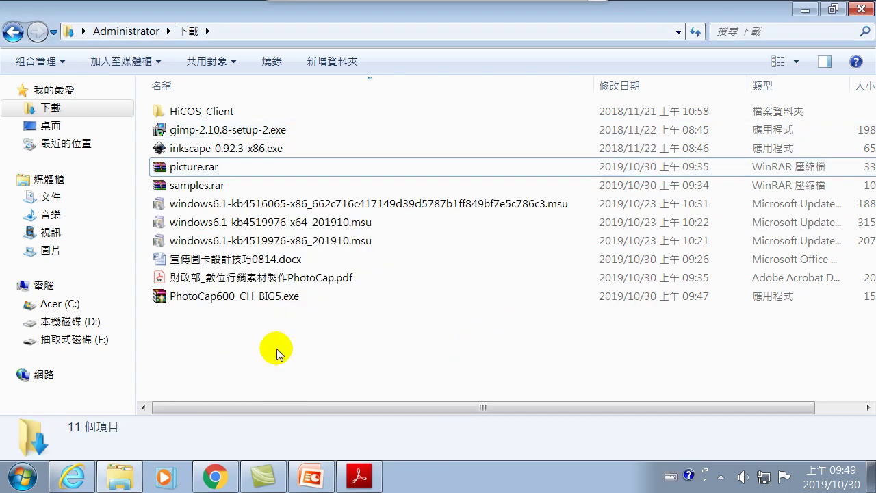
Open the 數位行銷素材製作 folder on drive D:
click(87, 319)
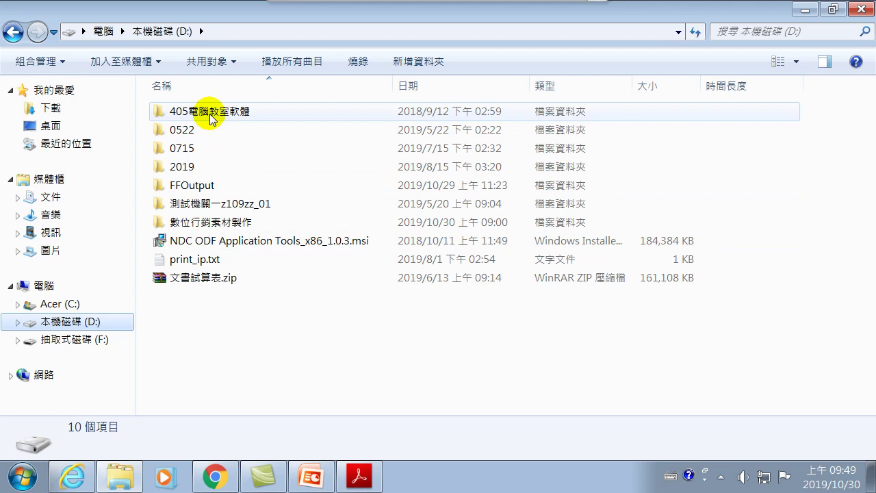
mouse_move(203, 226)
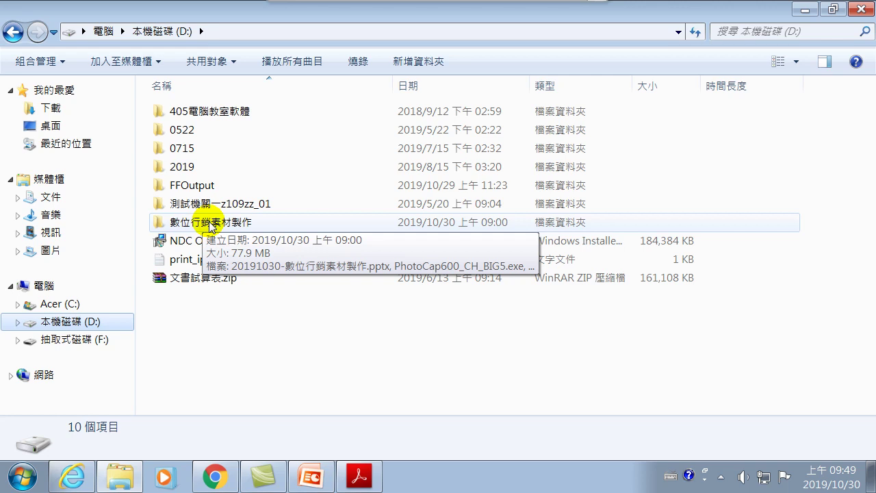
click(210, 114)
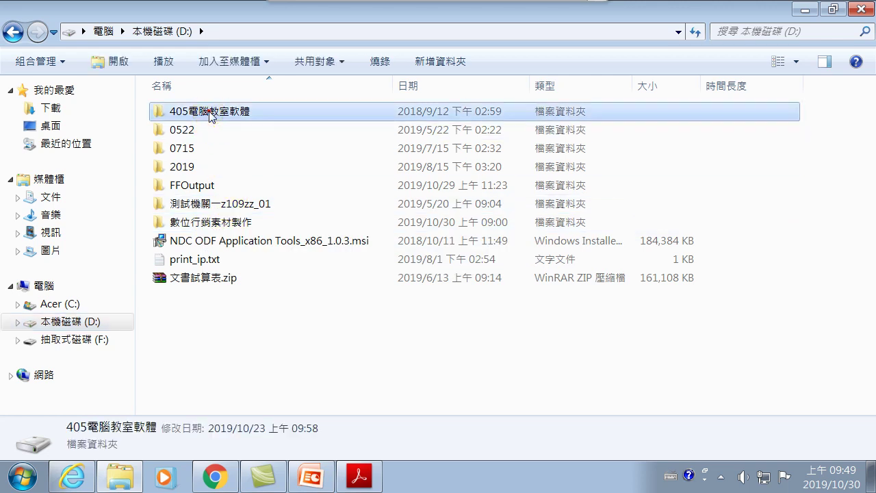
double_click(210, 114)
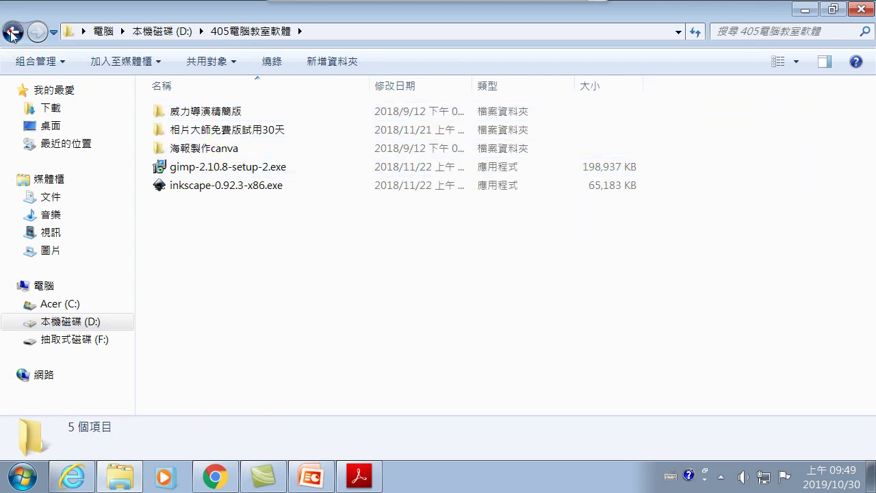
click(13, 32)
double_click(198, 219)
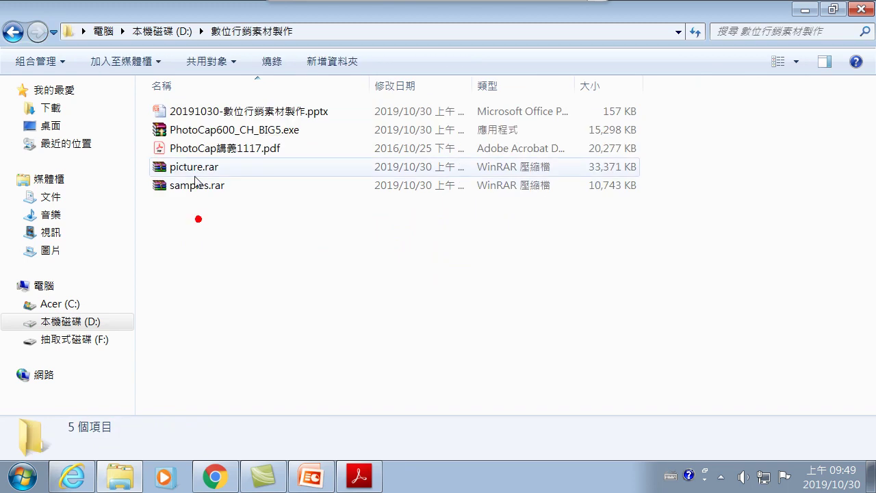
Try twice to extract samples.rar into a samples folder, dismissing each archive-not-found warning
right_click(181, 185)
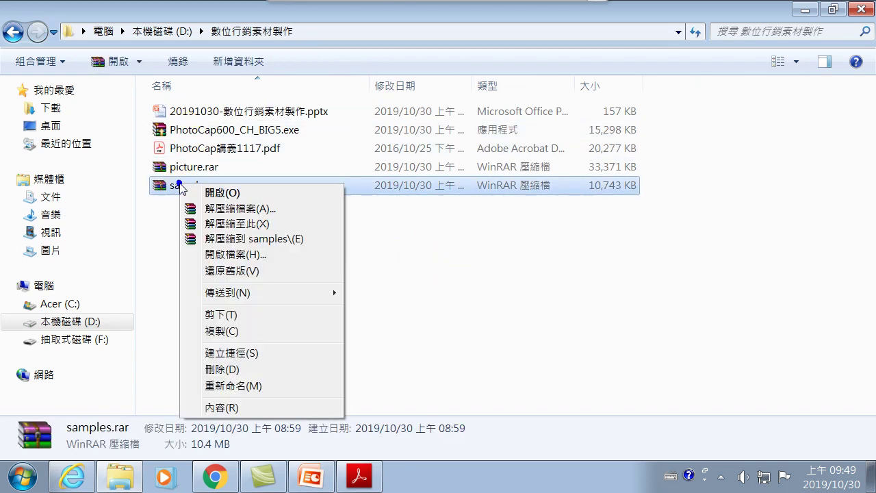
click(225, 238)
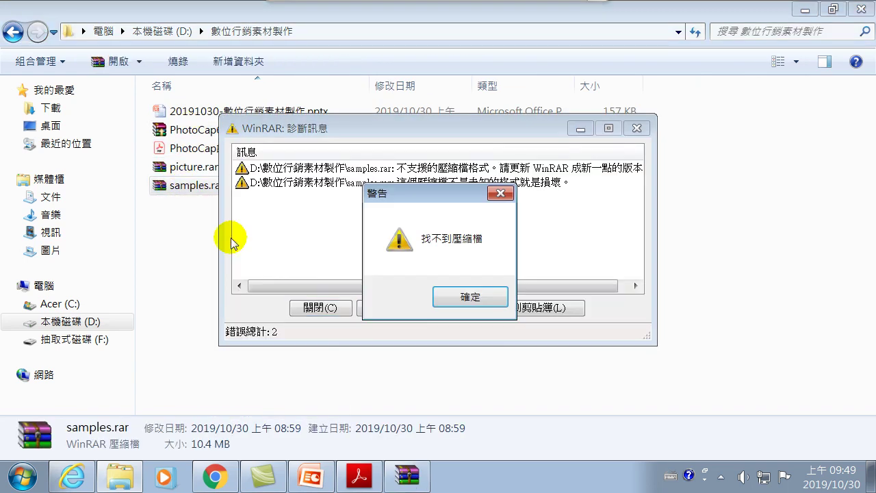
click(471, 296)
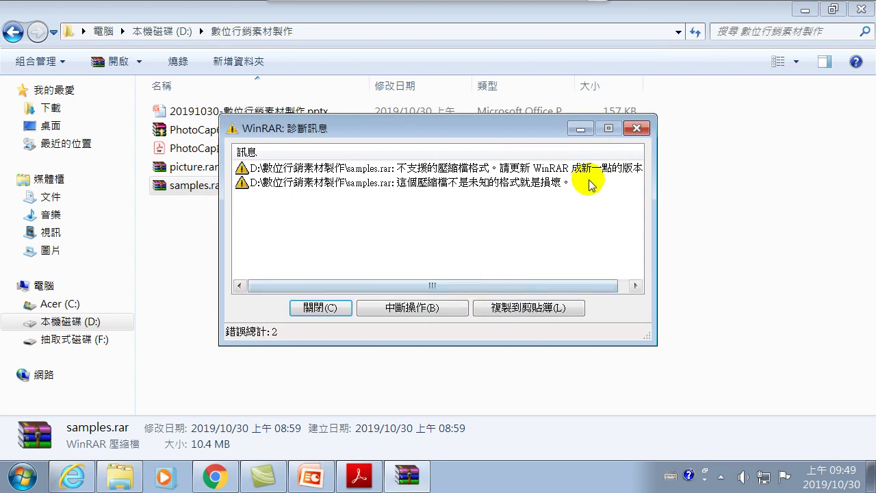
click(636, 128)
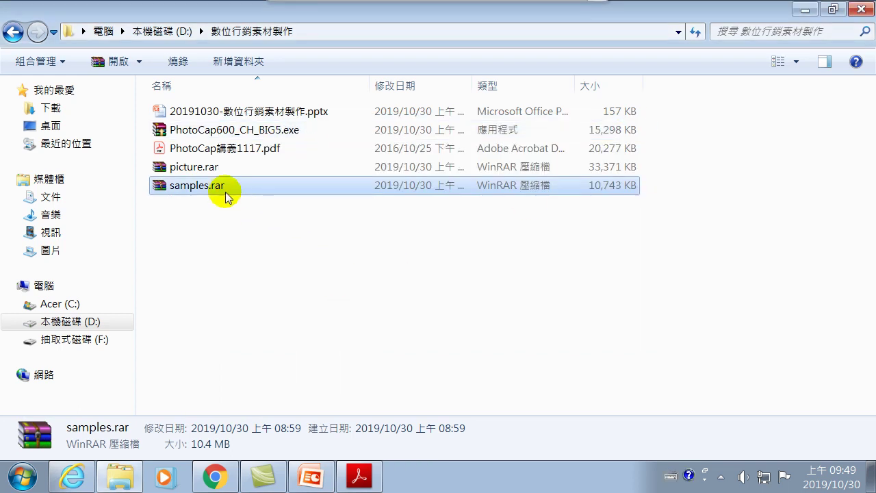
right_click(225, 192)
click(245, 238)
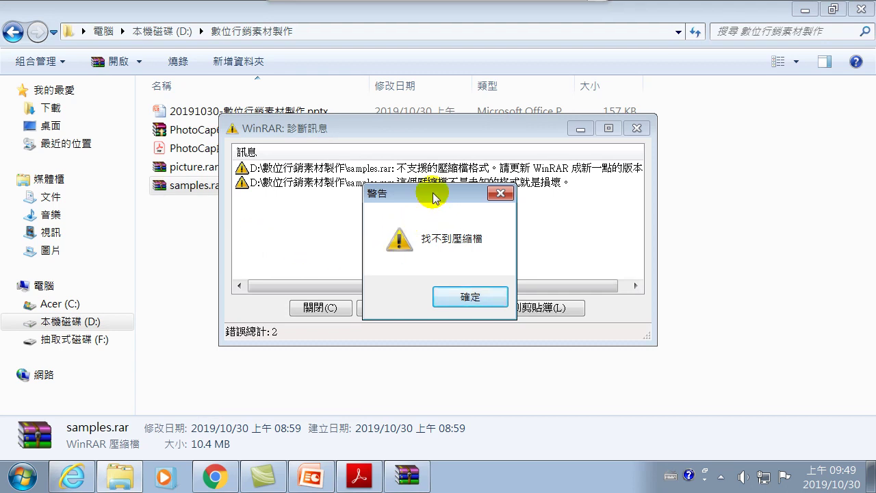
drag(432, 198, 439, 206)
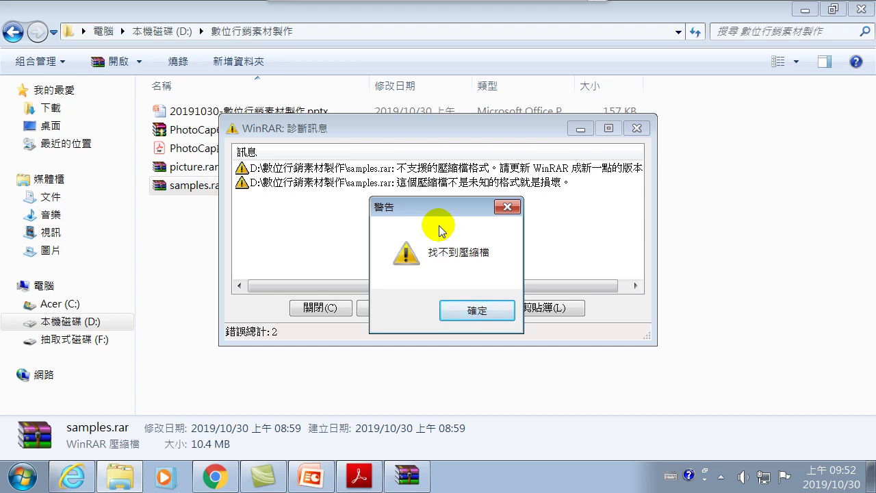
click(468, 311)
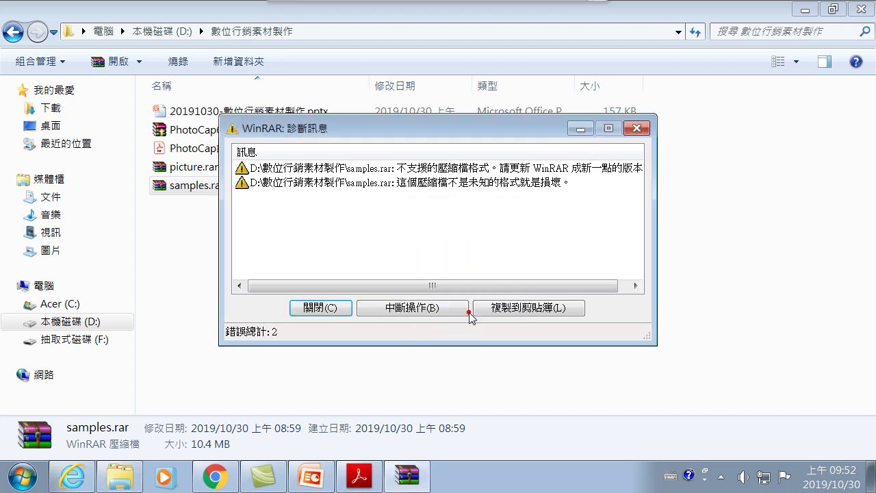
Close WinRAR's 診斷訊息 error window, then minimize and restore the Explorer window
click(636, 128)
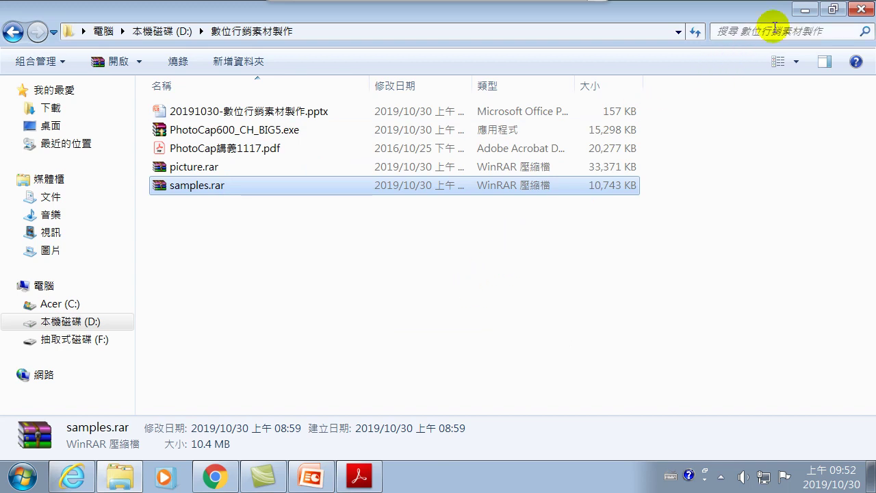
click(804, 11)
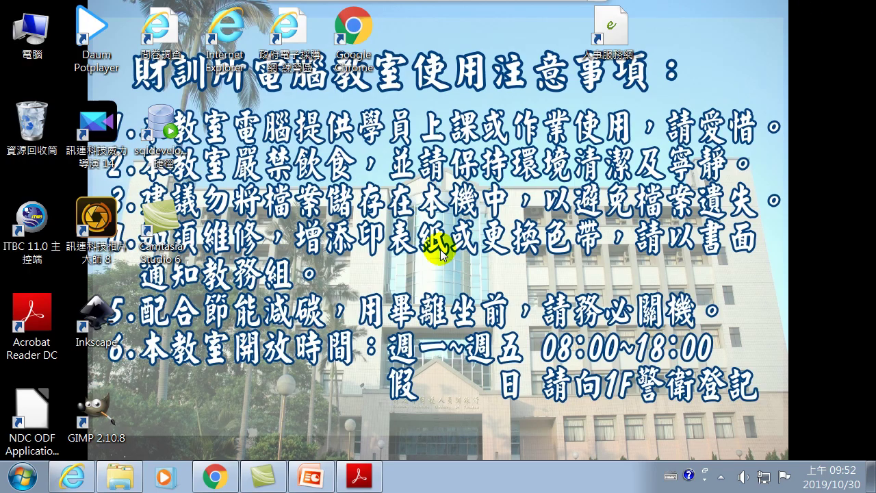
mouse_move(349, 14)
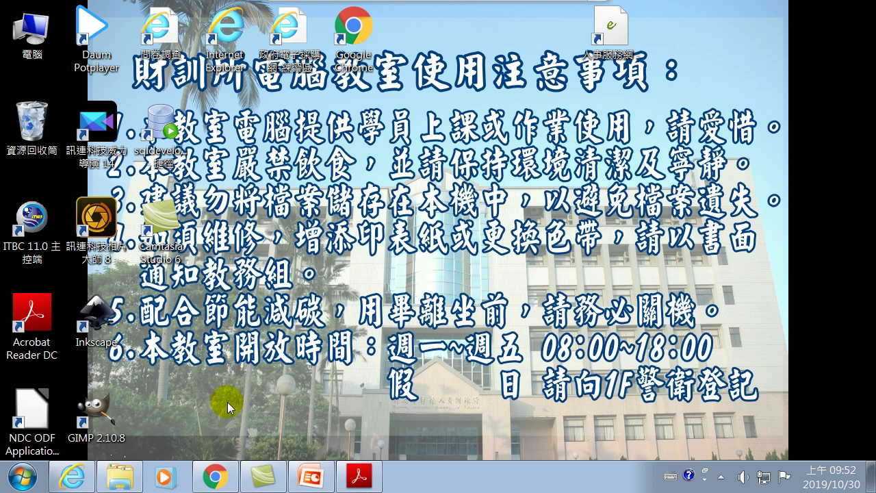
click(118, 483)
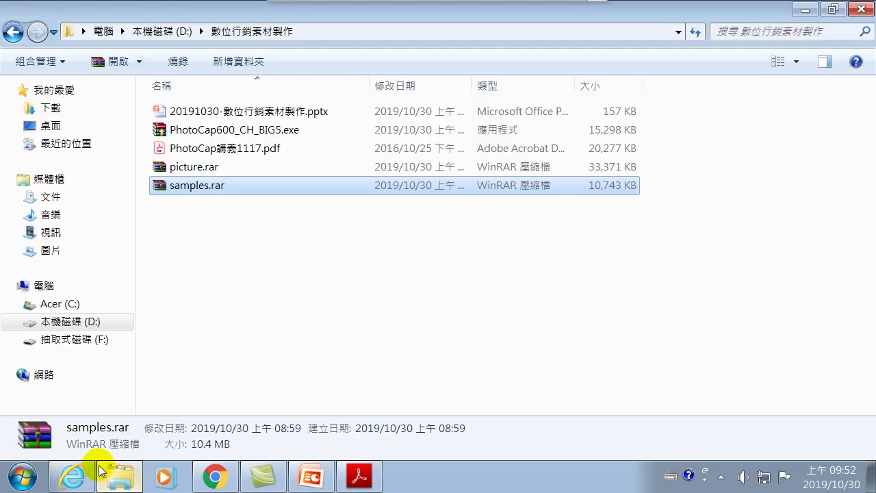
Switch Explorer to the 下載 folder listing the GIMP, Inkscape and PhotoCap installers
click(59, 111)
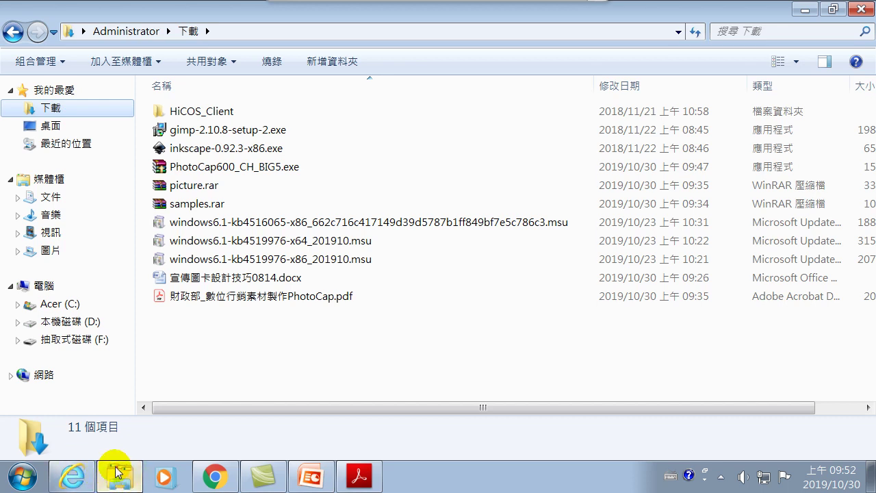
mouse_move(127, 483)
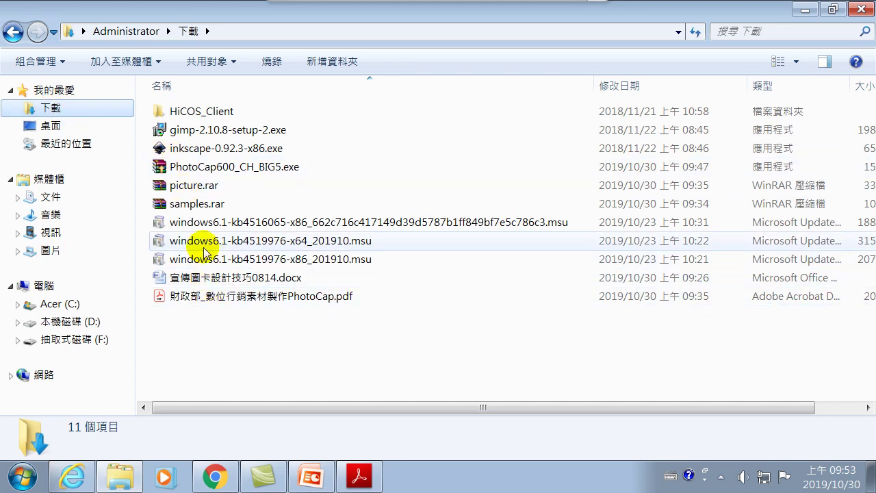
mouse_move(210, 244)
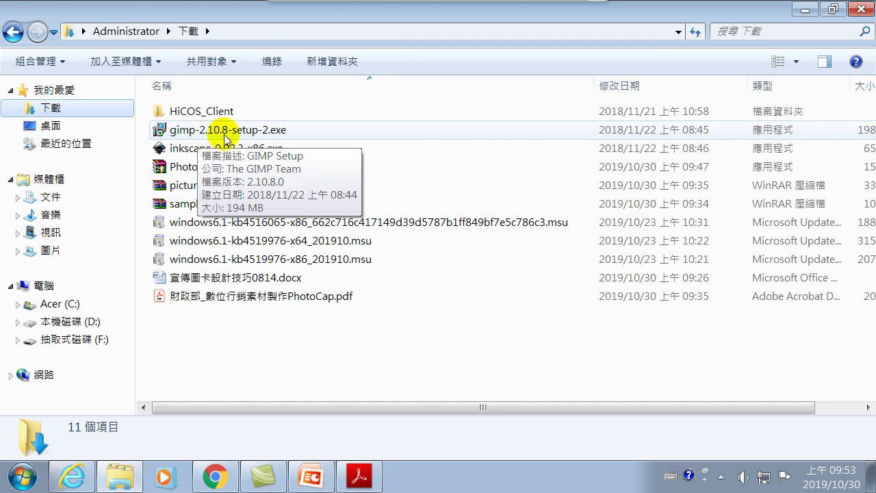
mouse_move(284, 156)
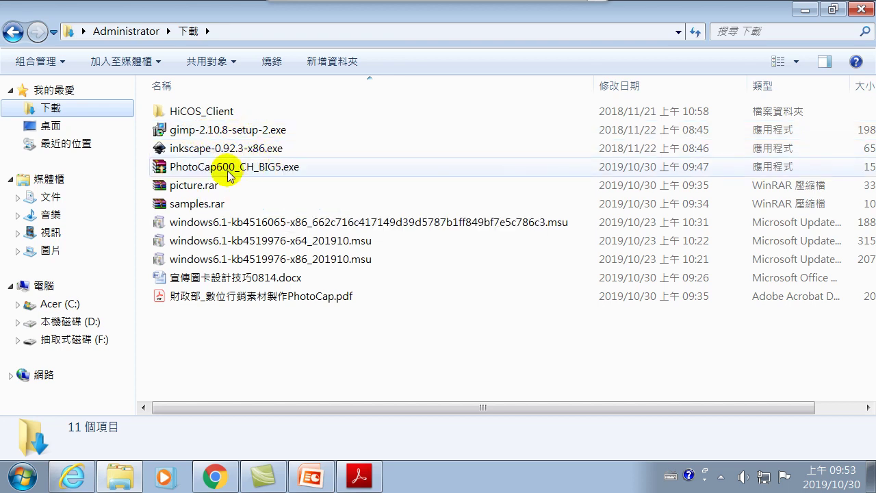
mouse_move(220, 171)
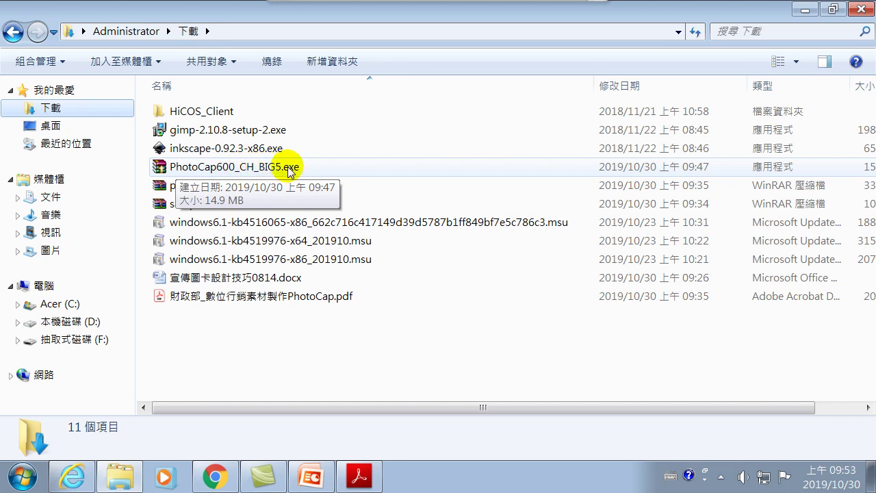
Install PhotoCap 6.0 from PhotoCap600_CH_BIG5.exe into C:\Program Files\PhotoCap6, replacing all existing files
double_click(271, 167)
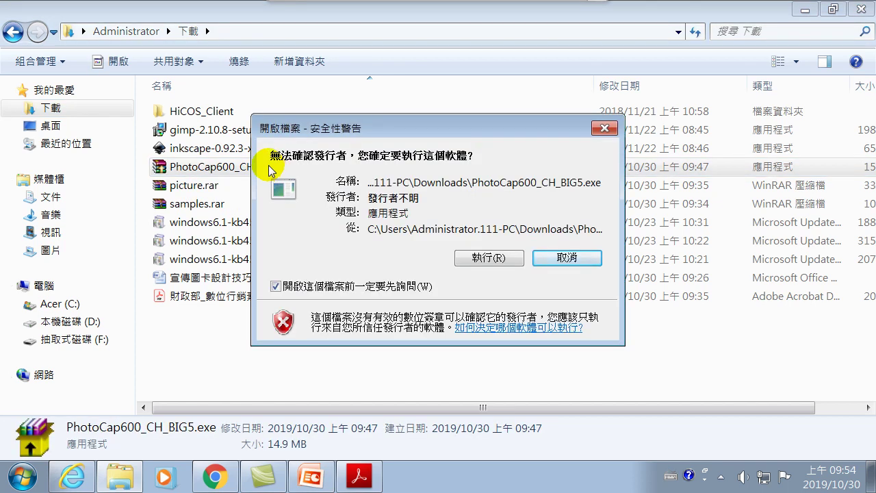
click(489, 258)
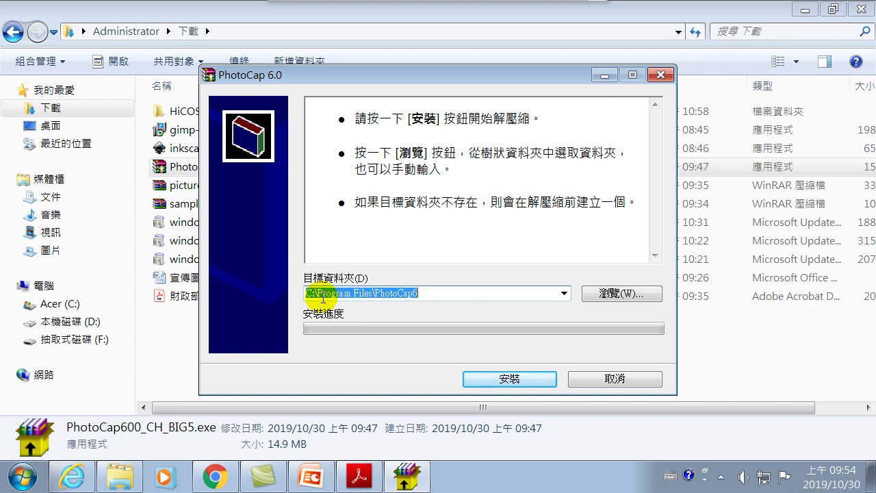
click(505, 378)
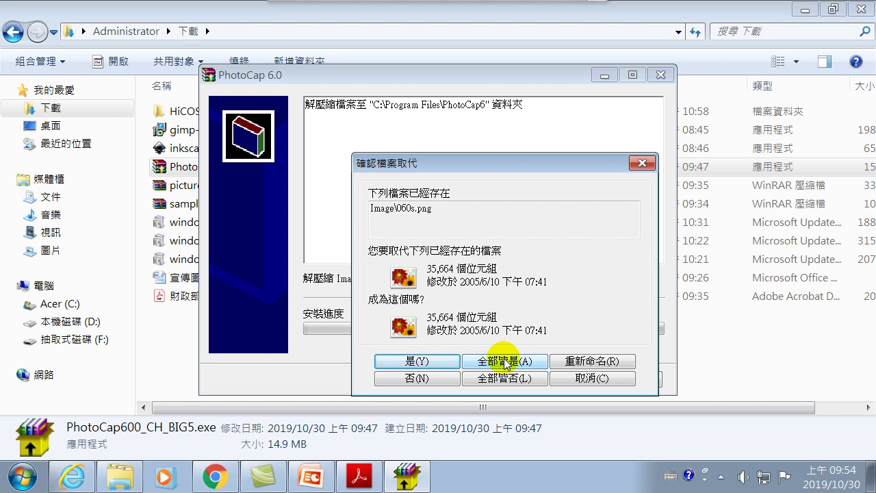
click(504, 361)
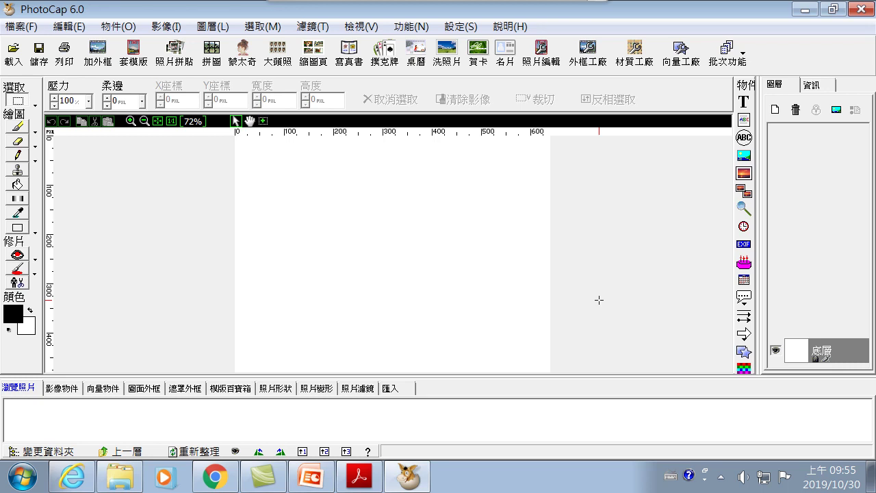
Close the PhotoCap download tab in Chrome and open the Downloads folder
mouse_move(518, 8)
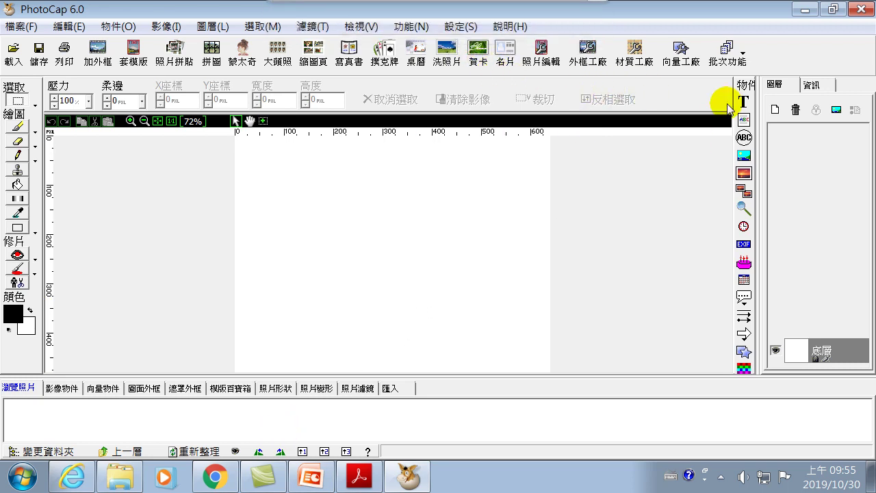
mouse_move(299, 9)
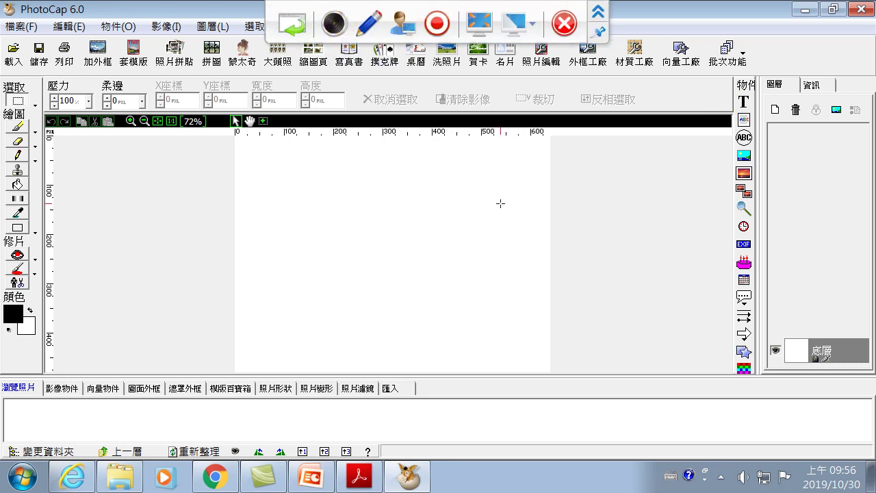
click(210, 483)
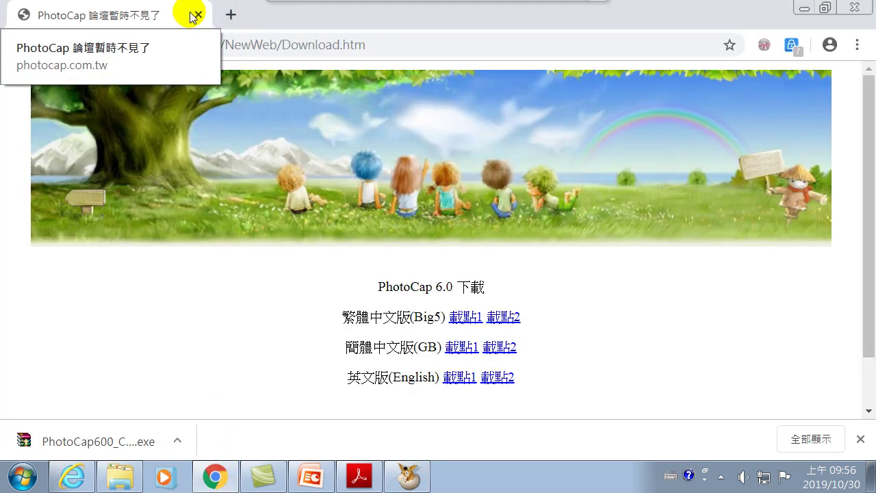
click(199, 17)
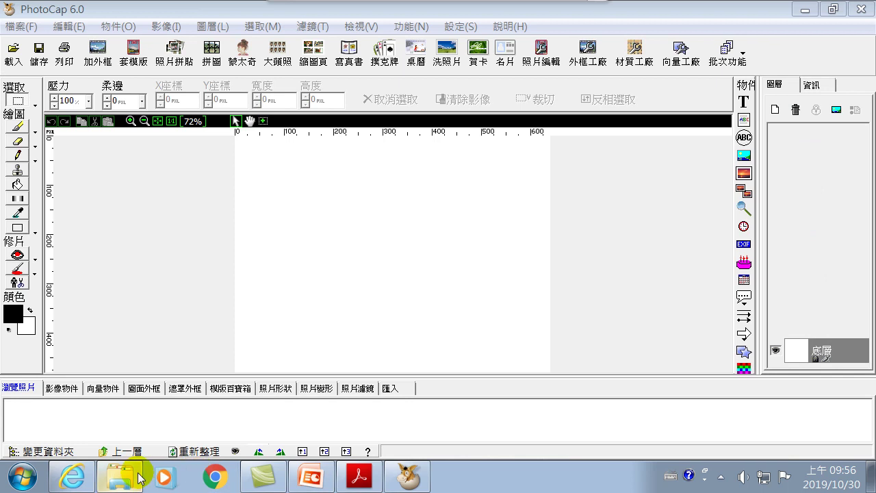
click(123, 480)
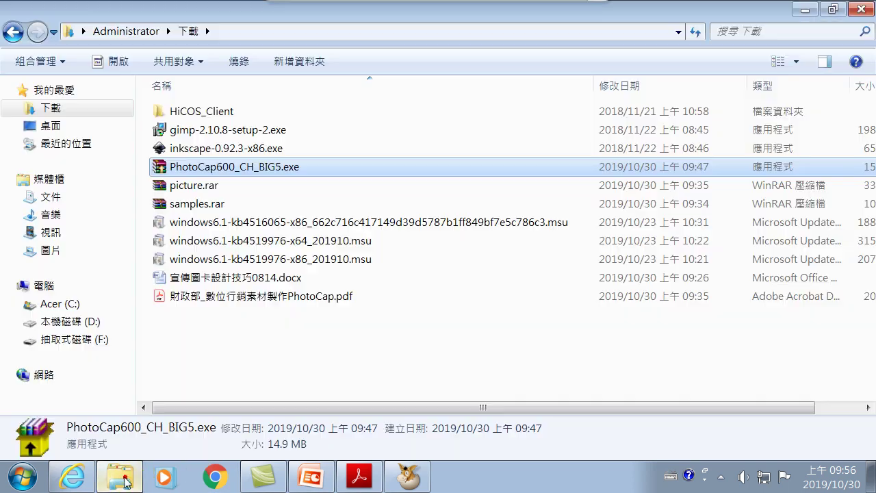
Select picture.rar in Downloads and bring up its context menu
click(186, 191)
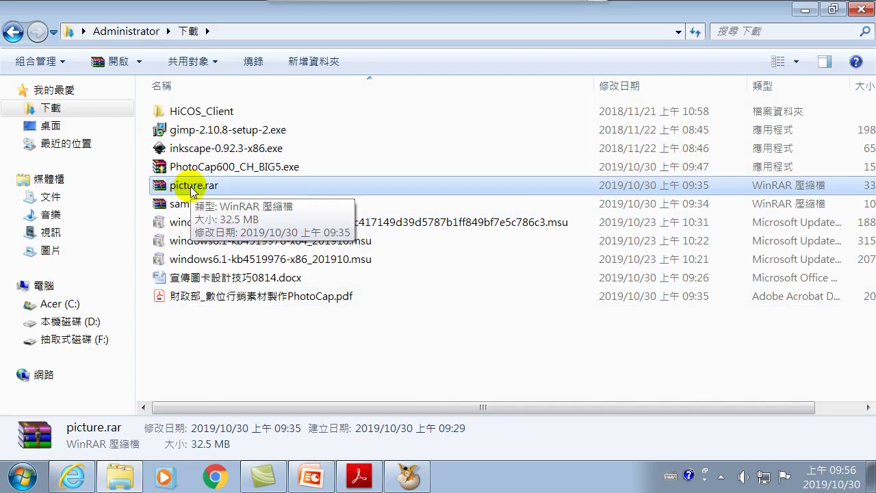
click(199, 193)
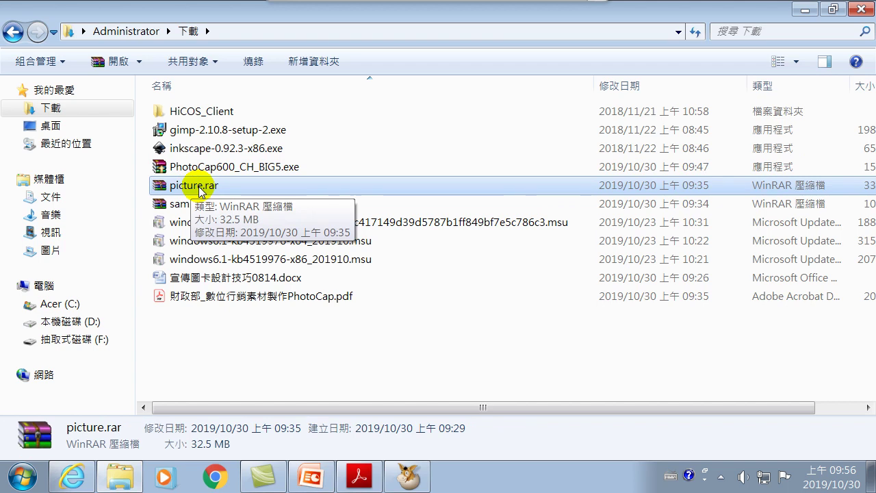
right_click(200, 191)
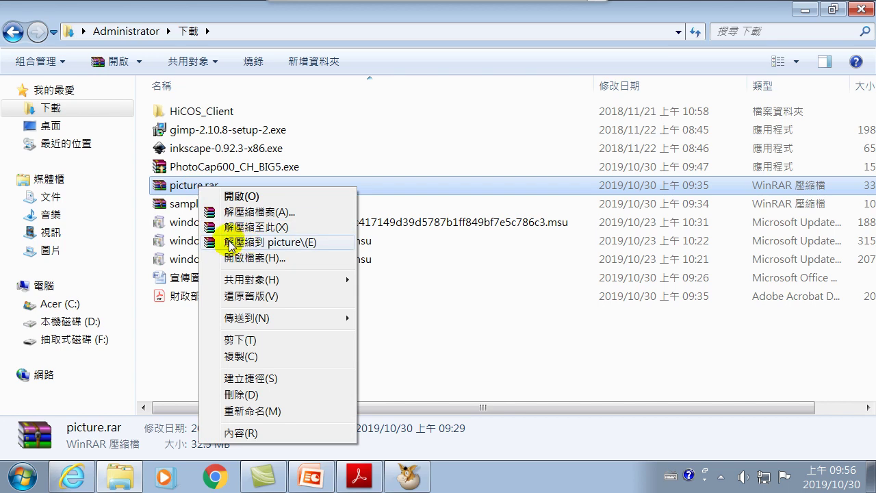
Extract picture.rar to picture\ and dismiss the resulting archive-not-found warning
click(288, 245)
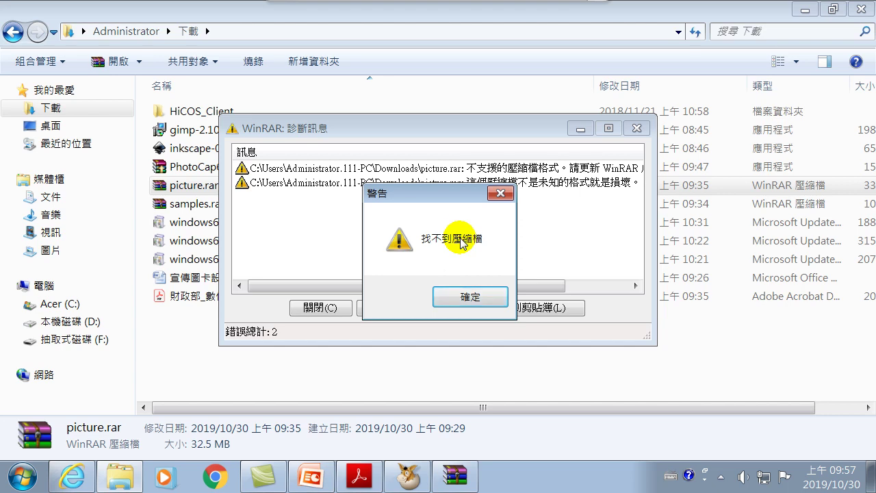
click(465, 299)
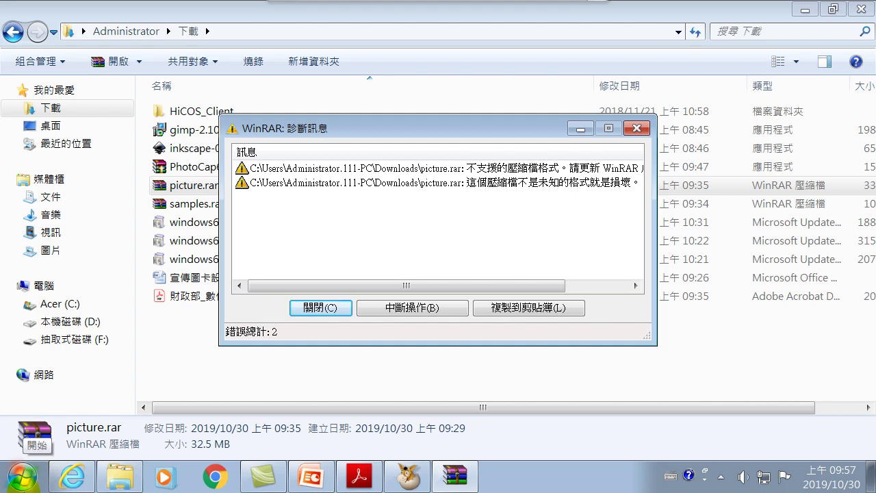
click(24, 479)
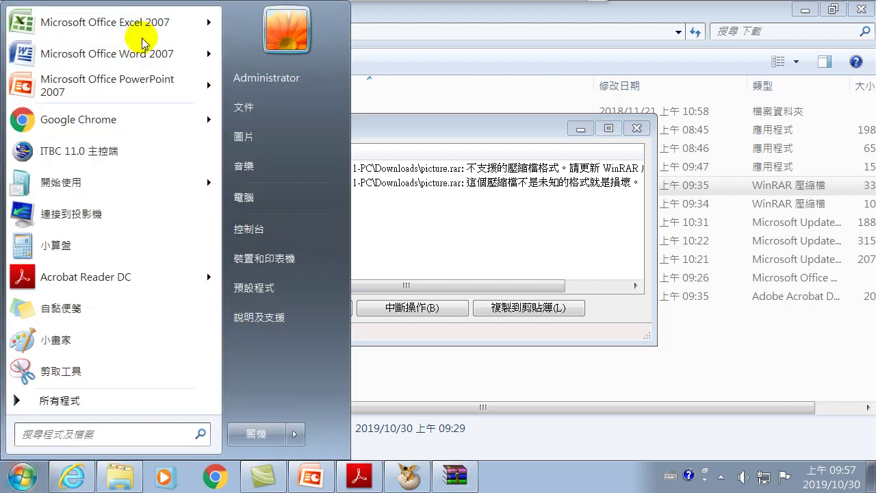
Close the Start menu and the WinRAR diagnostics window reporting picture.rar errors
mouse_move(100, 46)
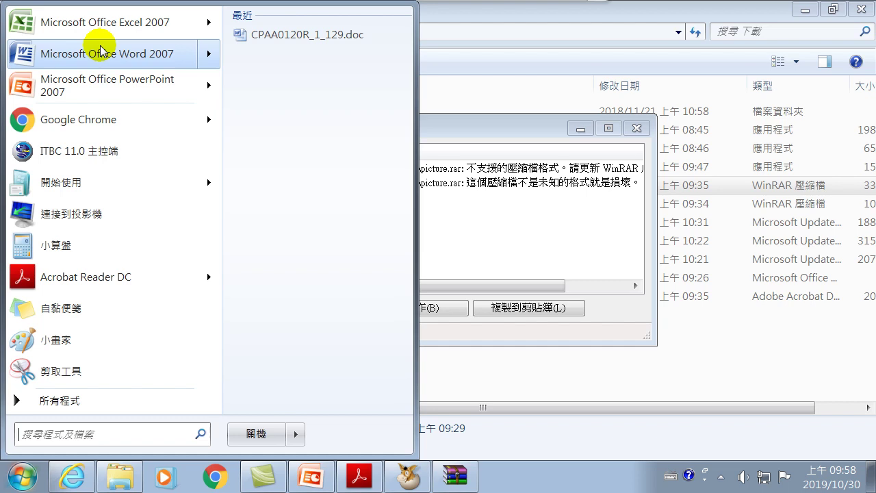
click(495, 130)
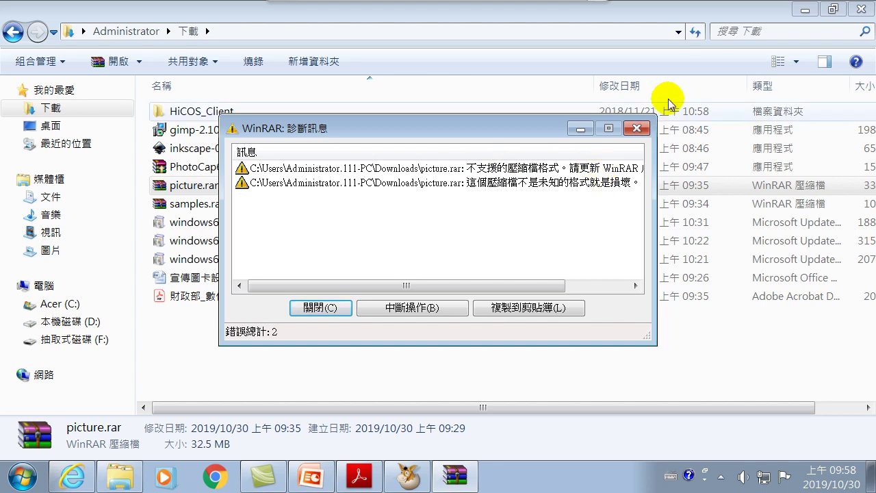
click(633, 129)
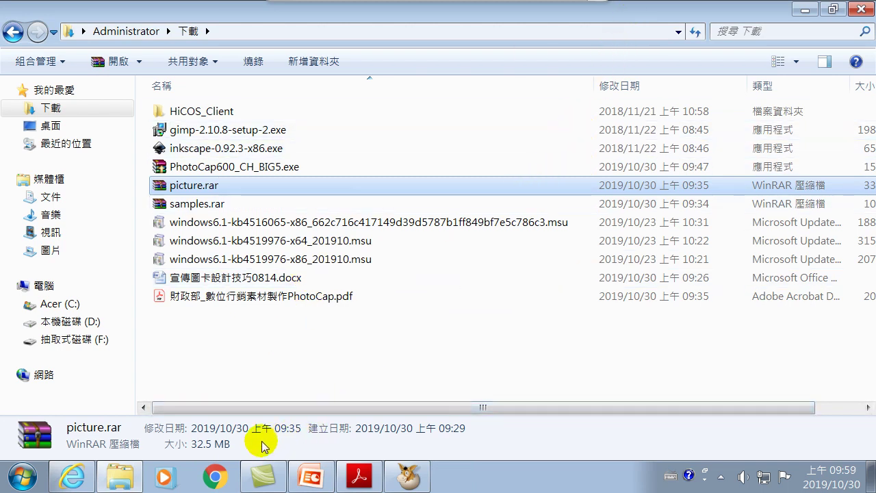
Launch Chrome and search Google for 'winrar 下載'
click(218, 480)
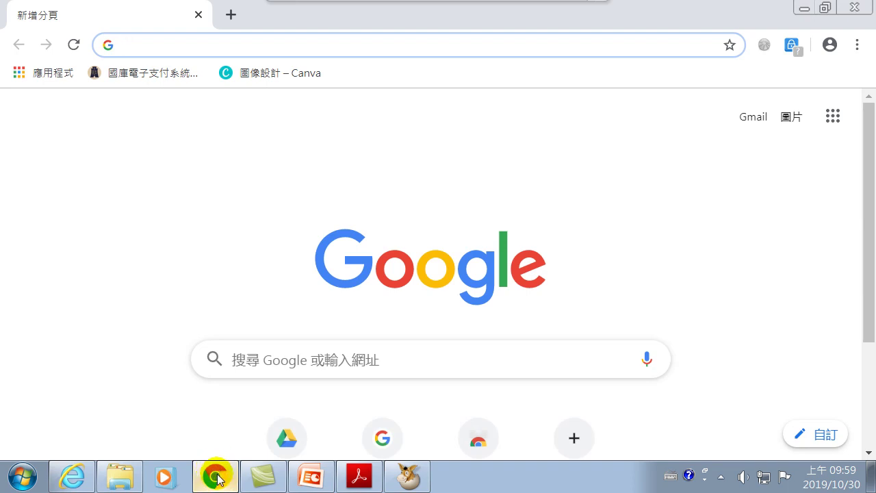
mouse_move(205, 468)
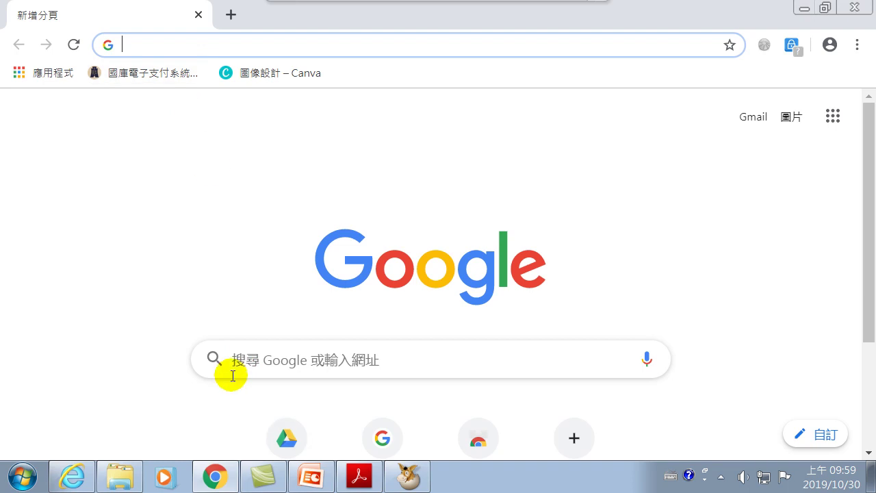
click(264, 357)
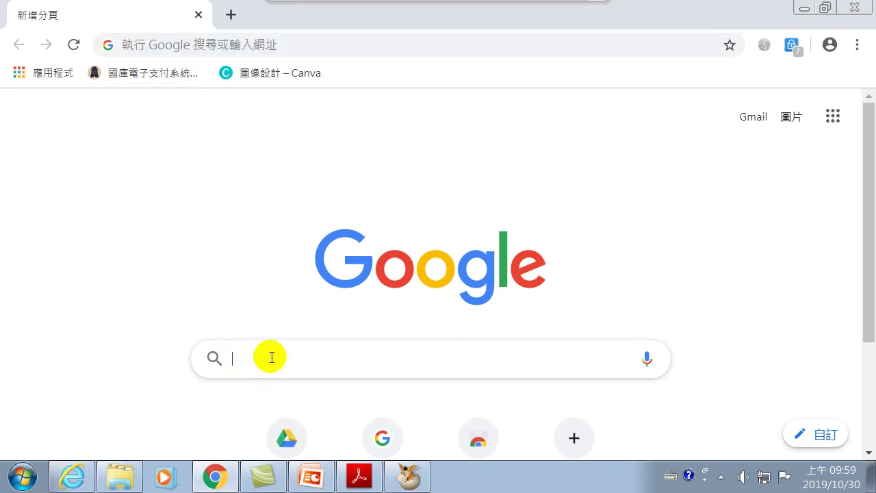
text(w)
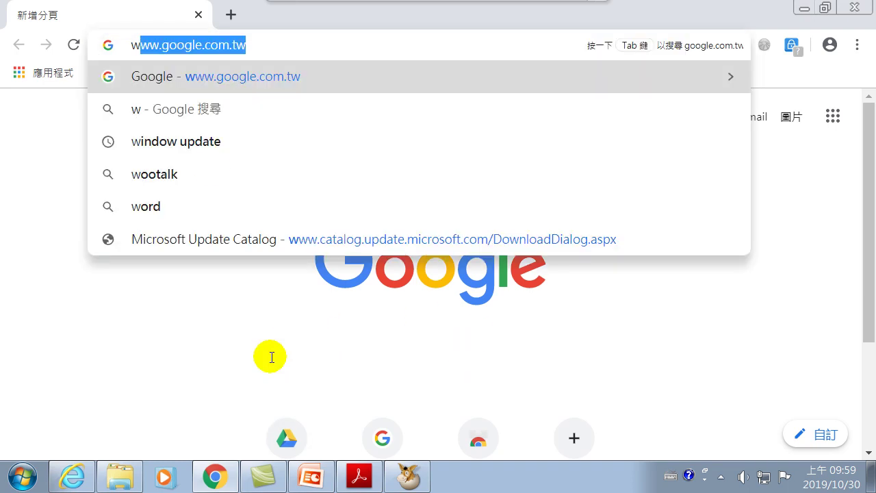
text(inrar)
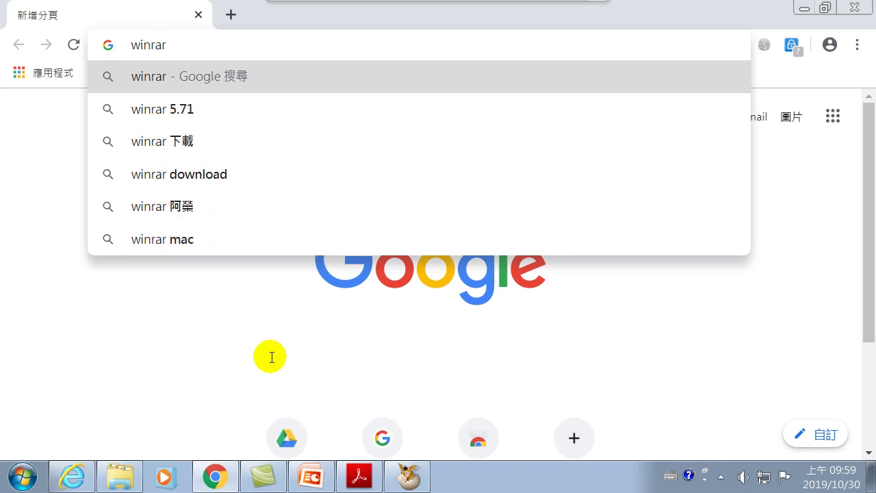
click(188, 145)
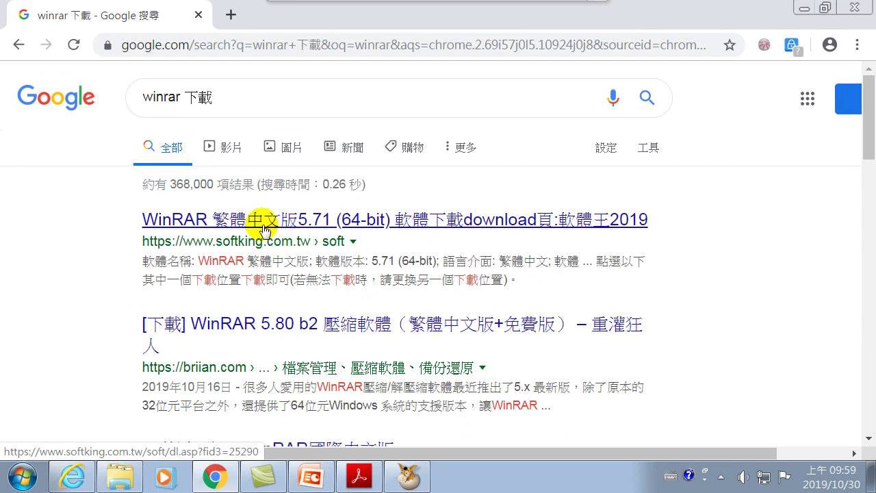
Scroll the search results and open the rar.tw '下載試用版 - WinRAR國際中文版' page
scroll(275, 240, down, 1)
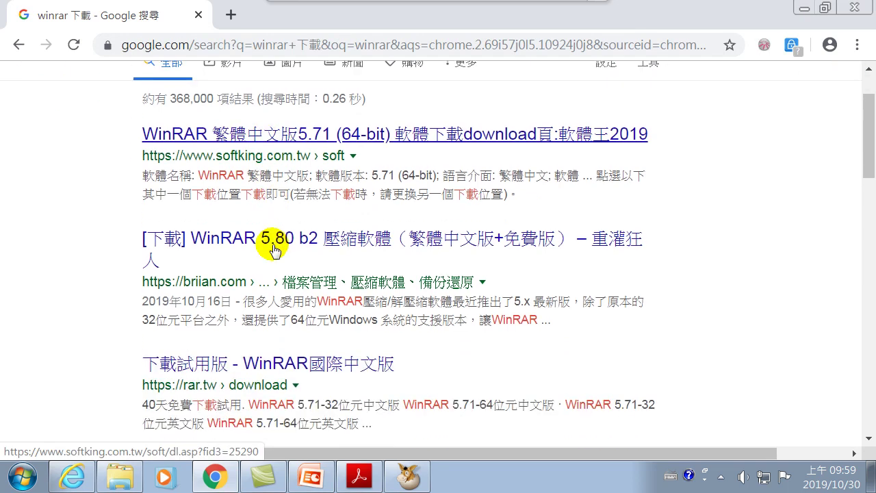
scroll(275, 251, down, 2)
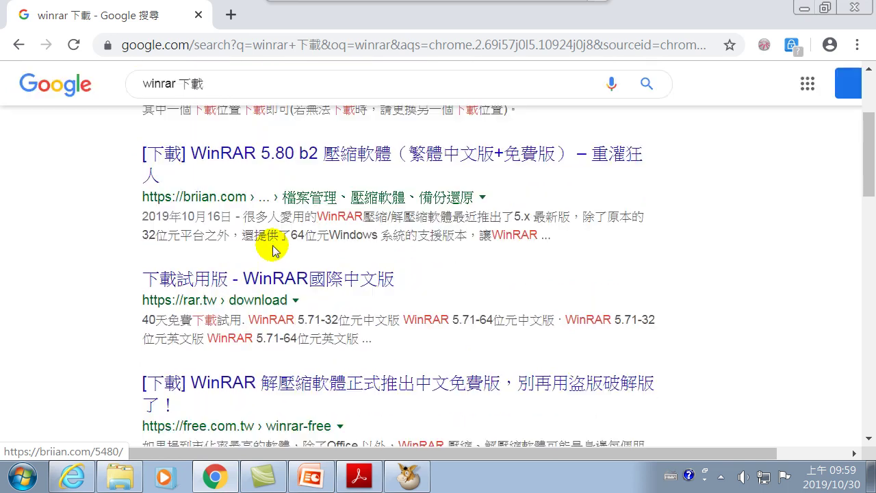
scroll(269, 231, up, 3)
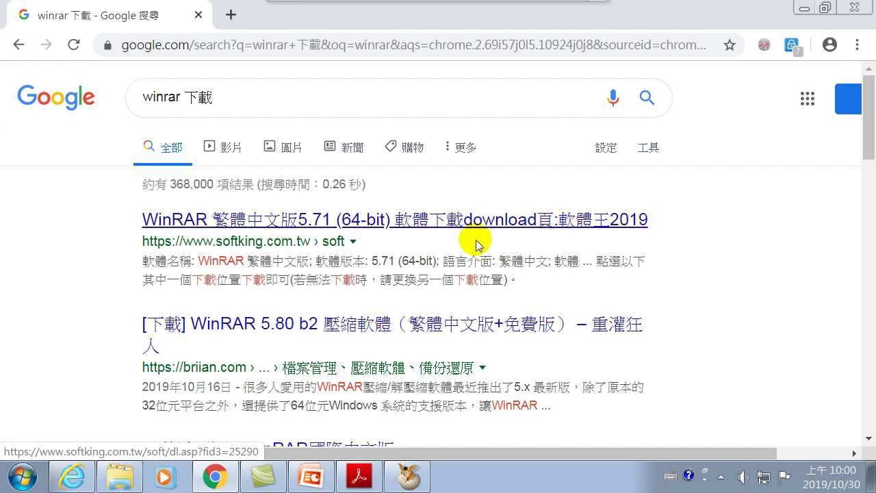
scroll(321, 301, down, 3)
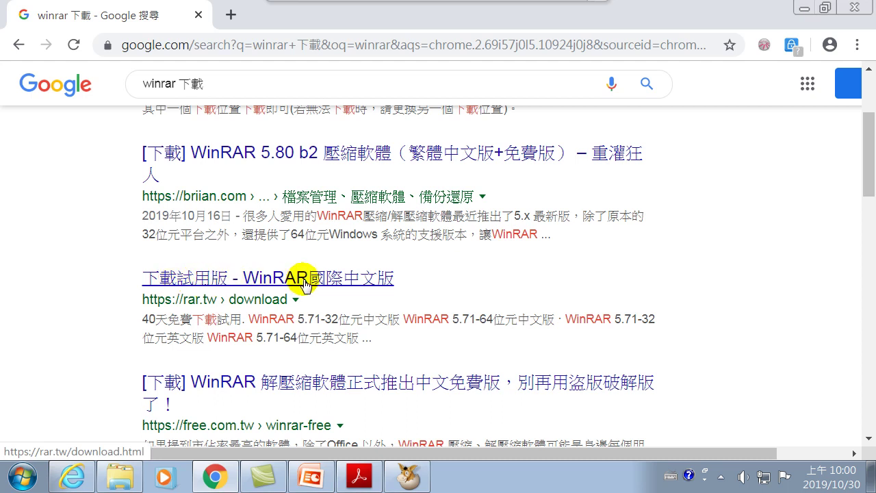
click(208, 282)
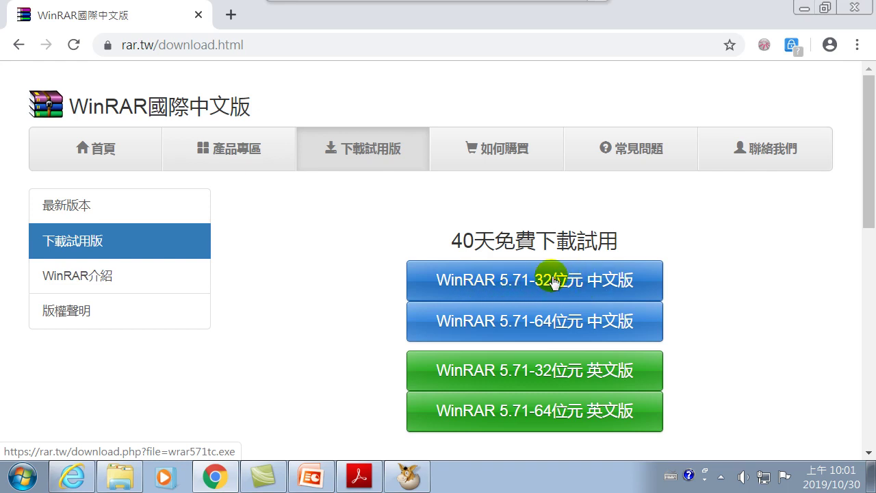
Download the 32-bit Chinese WinRAR 5.71 installer wrar571tc.exe and confirm it arrived in Downloads
click(553, 281)
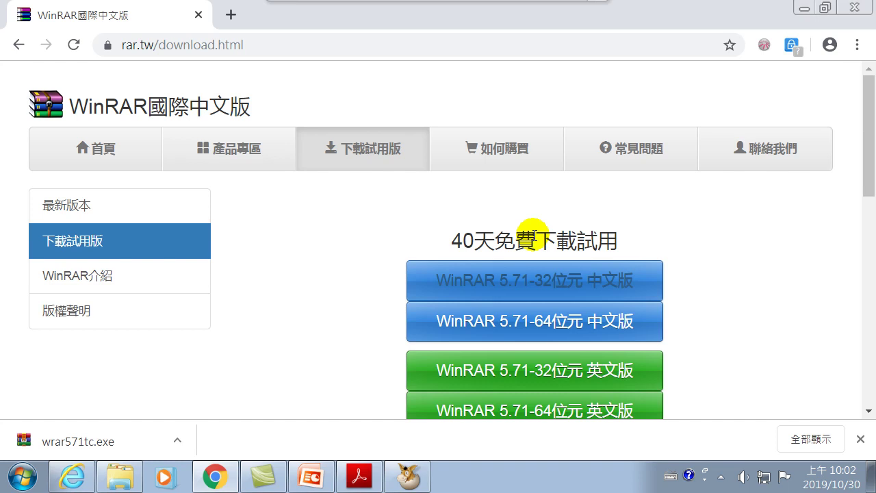
click(120, 476)
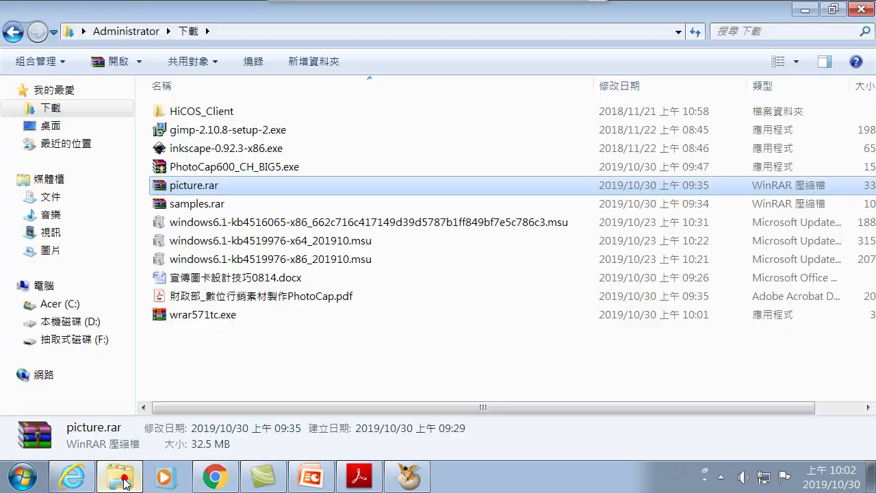
click(214, 476)
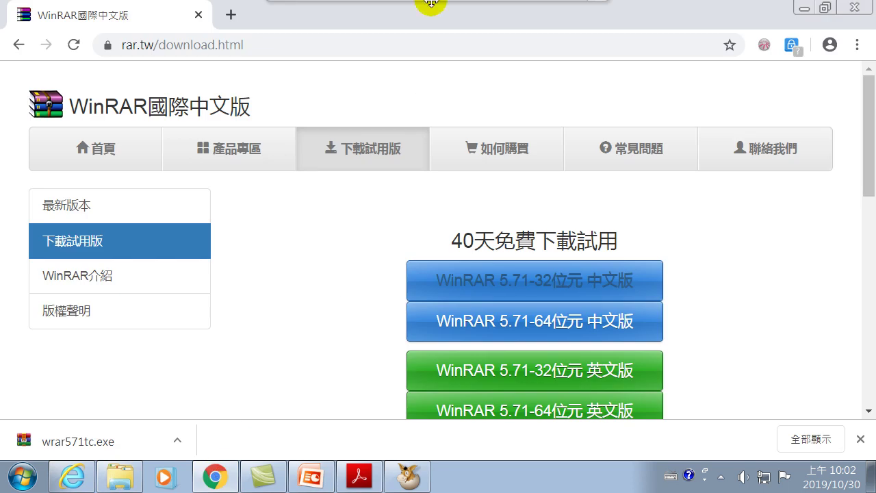
mouse_move(316, 46)
click(230, 14)
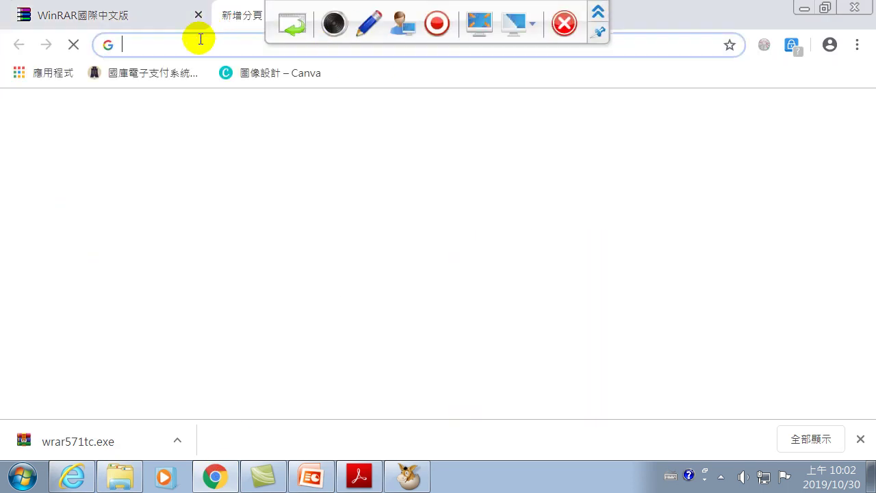
text(we)
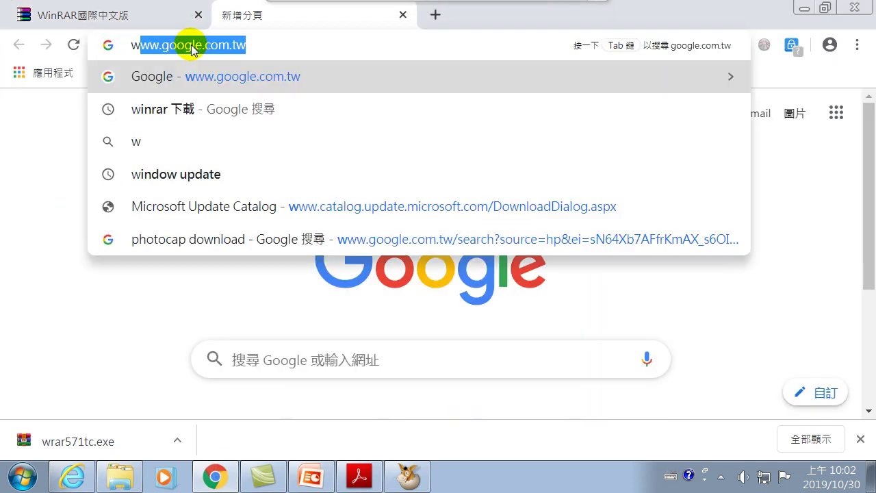
key(BackSpace)
key(BackSpace)
text(www.)
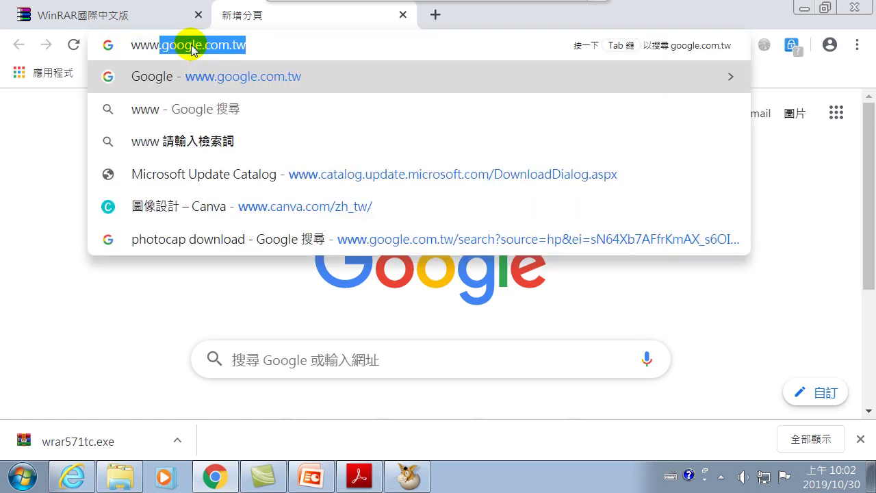
text(goog)
key(Return)
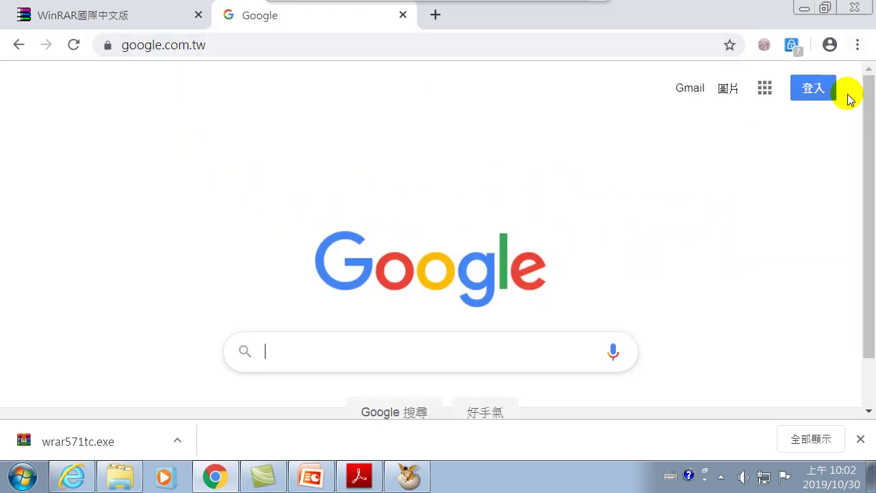
Sign in with the account e-mail address and password, declining to save the password
click(800, 92)
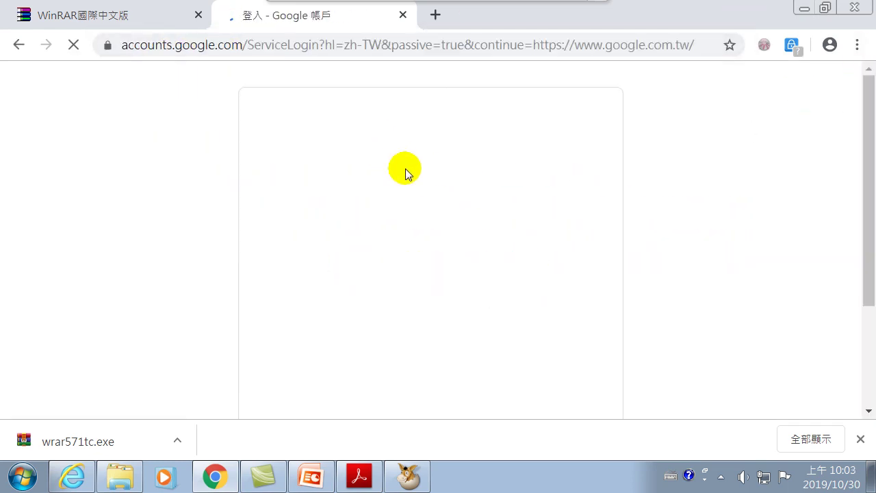
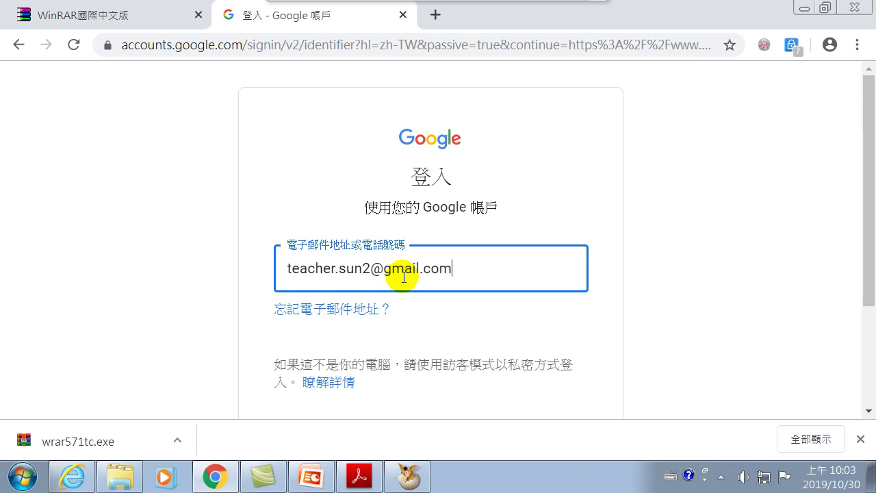
key(Return)
text(*****)
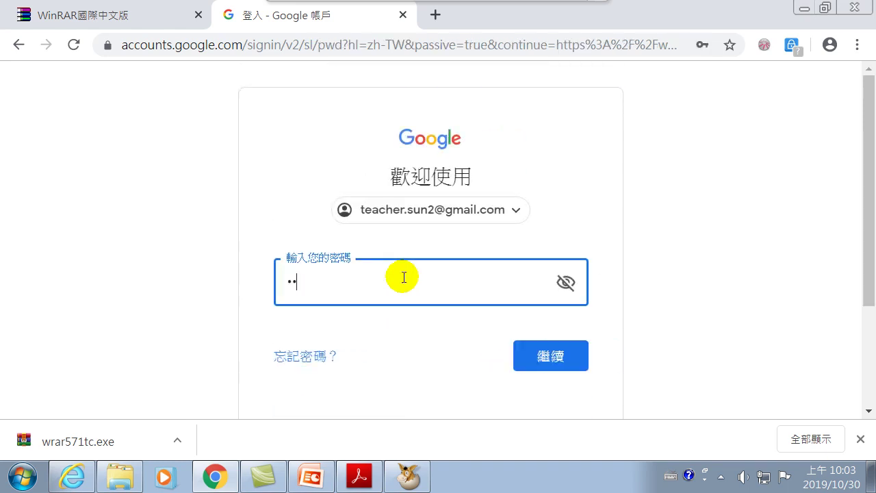
text(****)
key(Return)
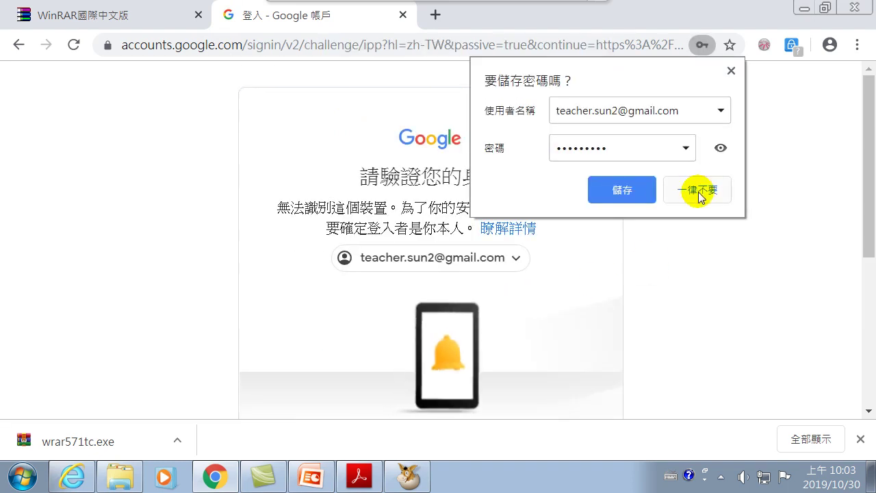
click(698, 192)
Verify the sign-in with the text-message verification code to finish logging in
scroll(518, 296, down, 3)
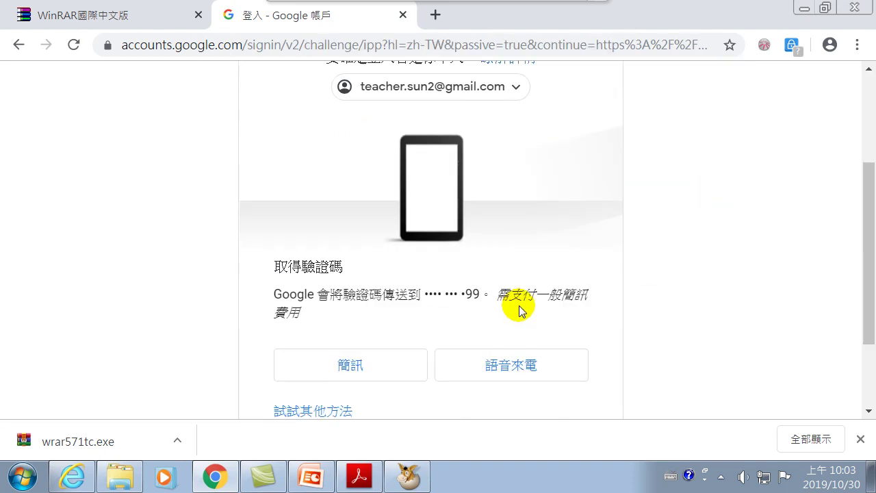
click(350, 367)
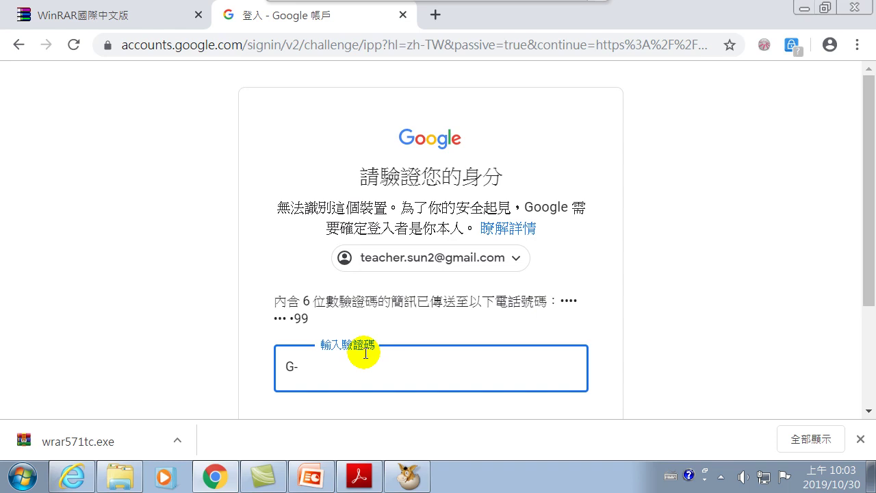
scroll(492, 344, down, 1)
click(557, 353)
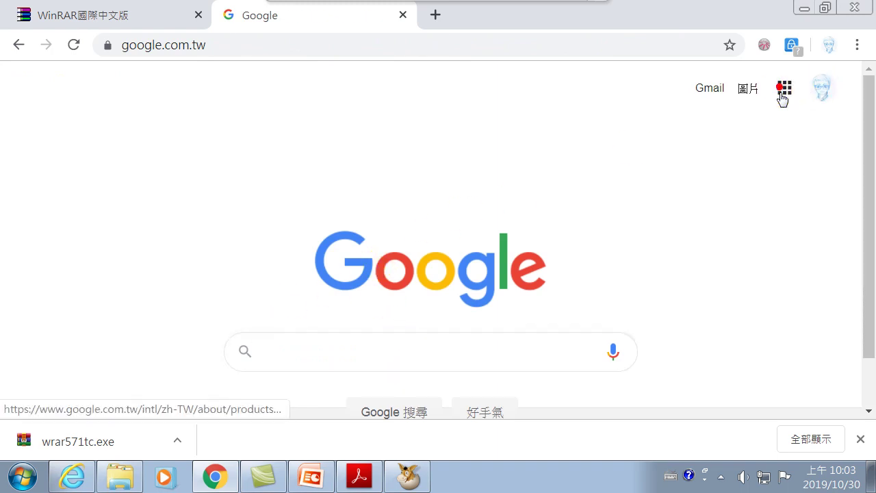
Open Google Drive from the Google apps grid
click(780, 89)
click(696, 347)
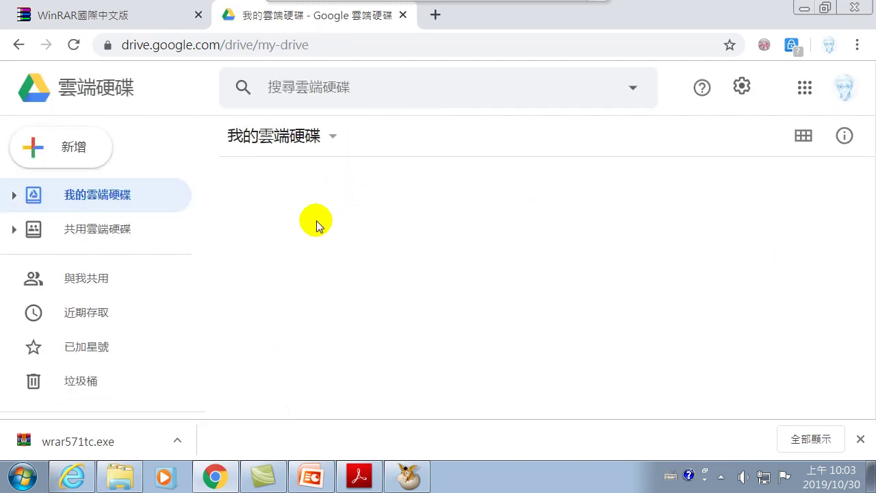
scroll(321, 240, down, 3)
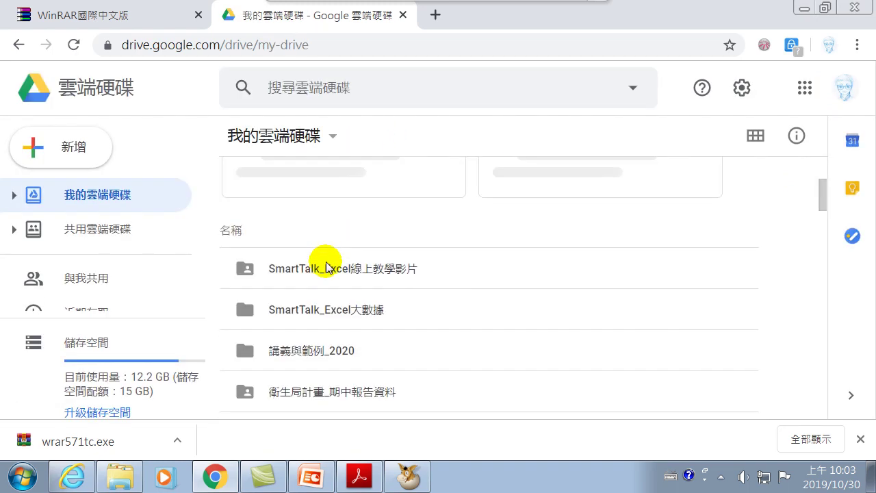
click(320, 271)
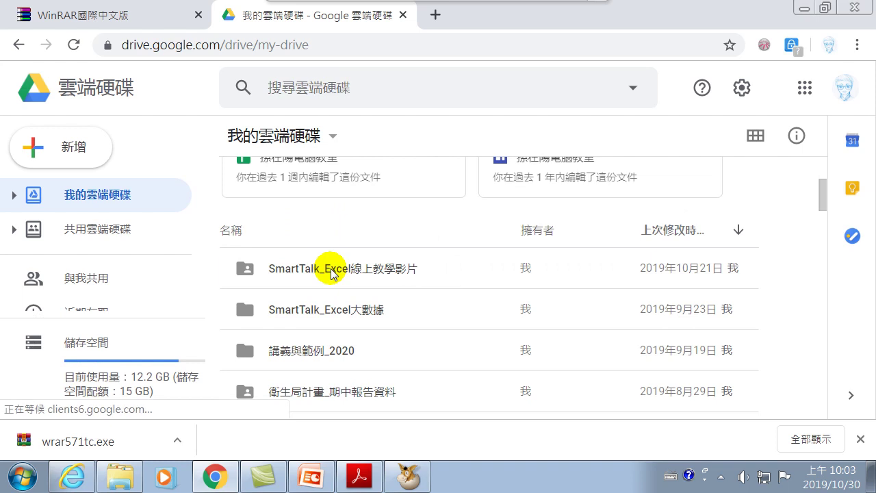
Navigate through 講義與範例_2019 and 20191030-財政部-數位行銷素材製作 into the 範例 folder
scroll(314, 309, down, 3)
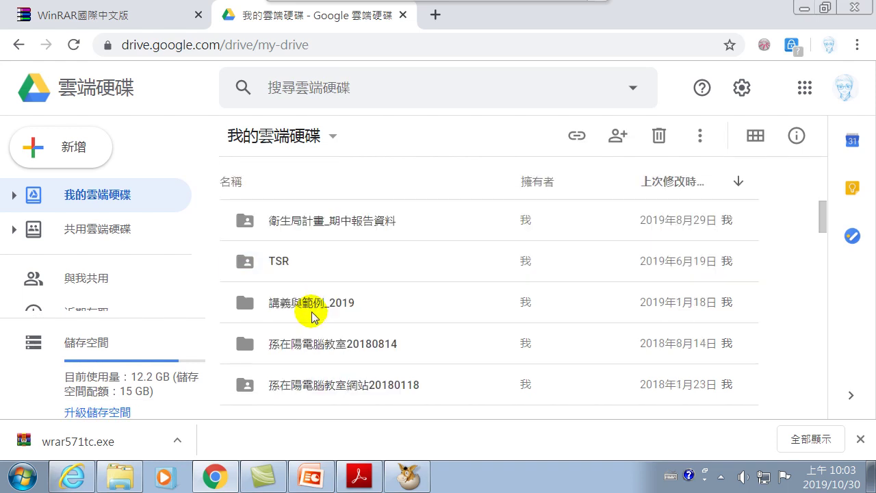
double_click(310, 312)
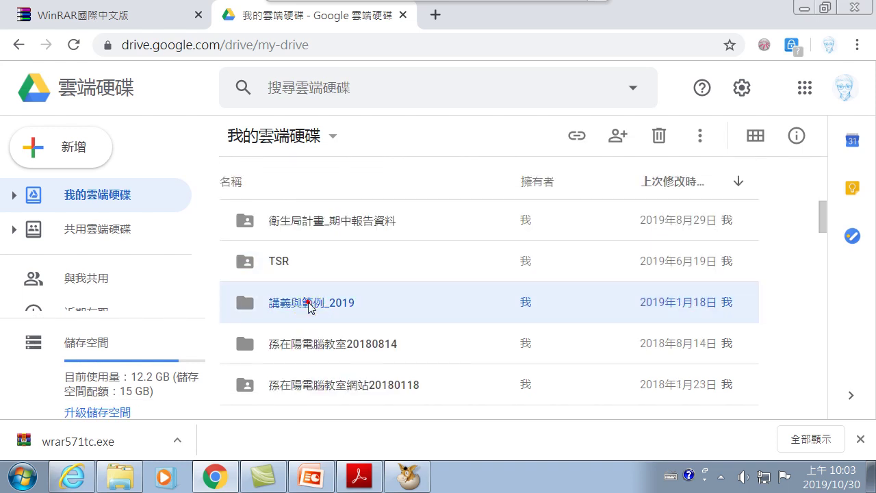
double_click(337, 221)
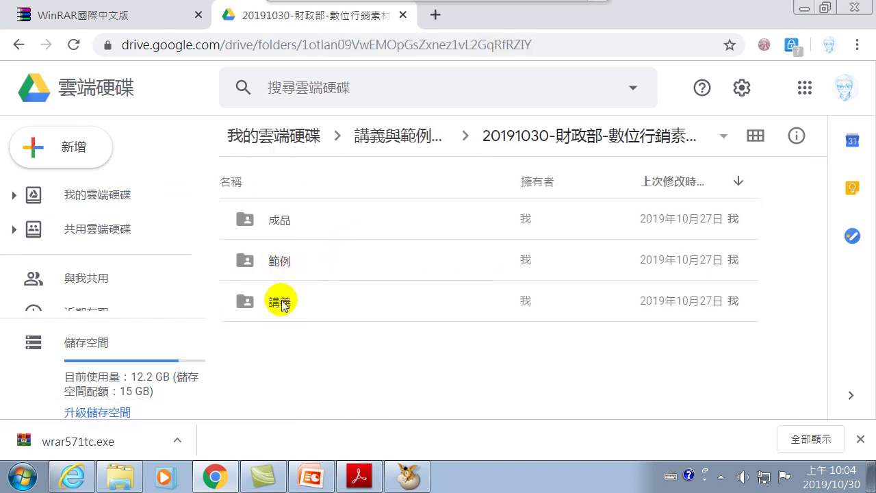
click(278, 266)
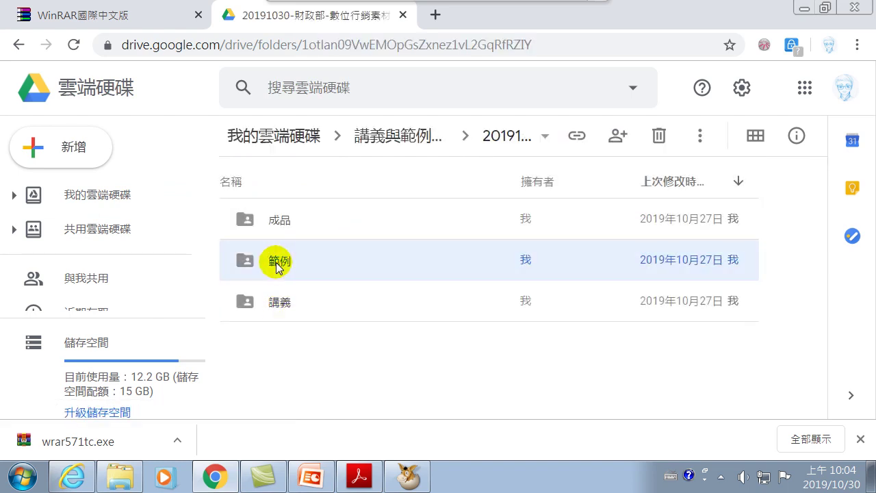
double_click(276, 262)
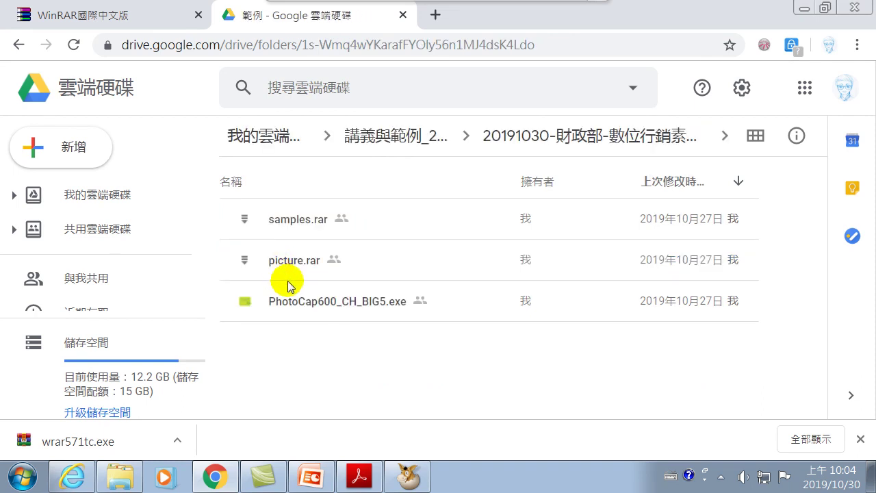
Drag wrar571tc.exe from the Downloads window into the 範例 Drive folder to upload it
click(119, 474)
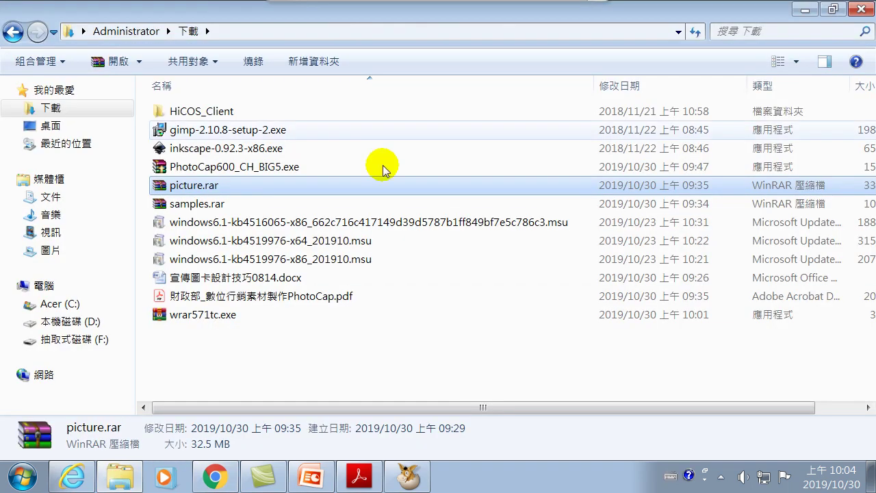
drag(377, 14, 748, 65)
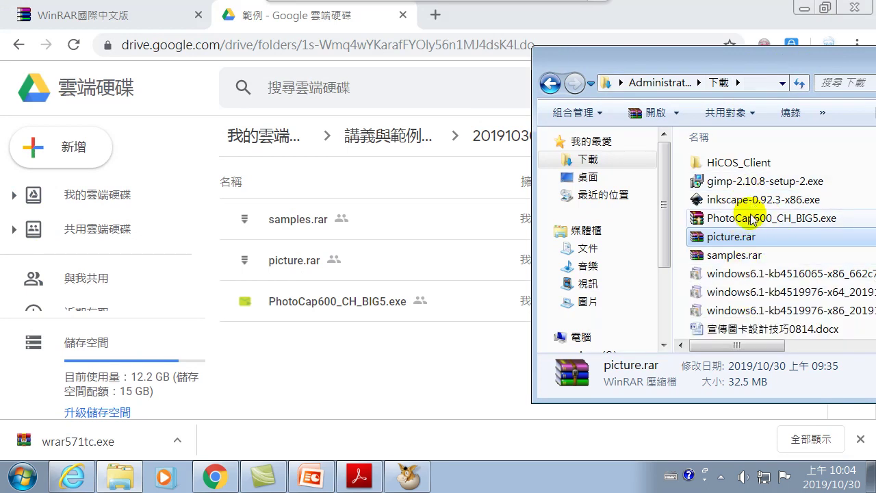
scroll(754, 247, down, 1)
drag(747, 329, 350, 373)
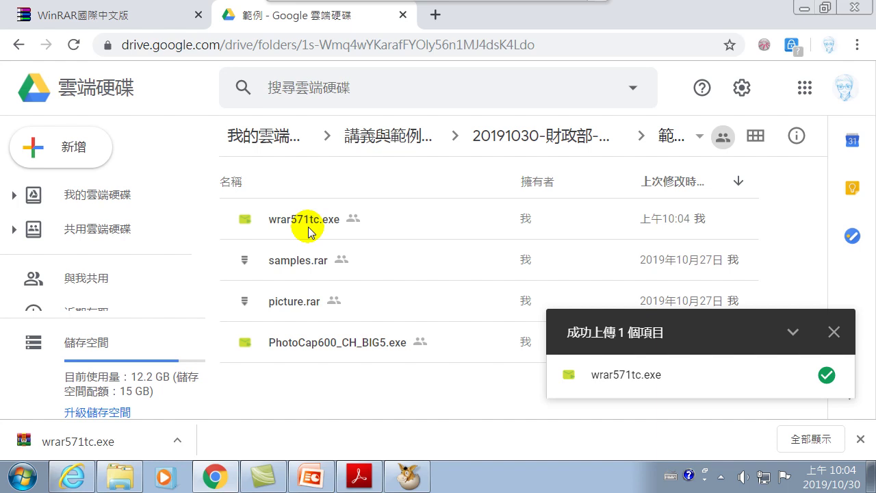
double_click(304, 219)
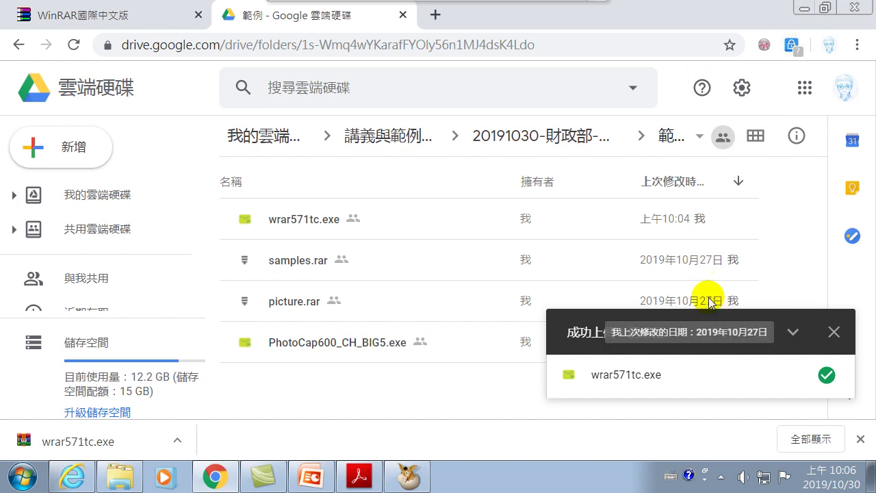
click(844, 86)
Sign out via the avatar's 登出 and close the Google tab, leaving the WinRAR page
click(825, 259)
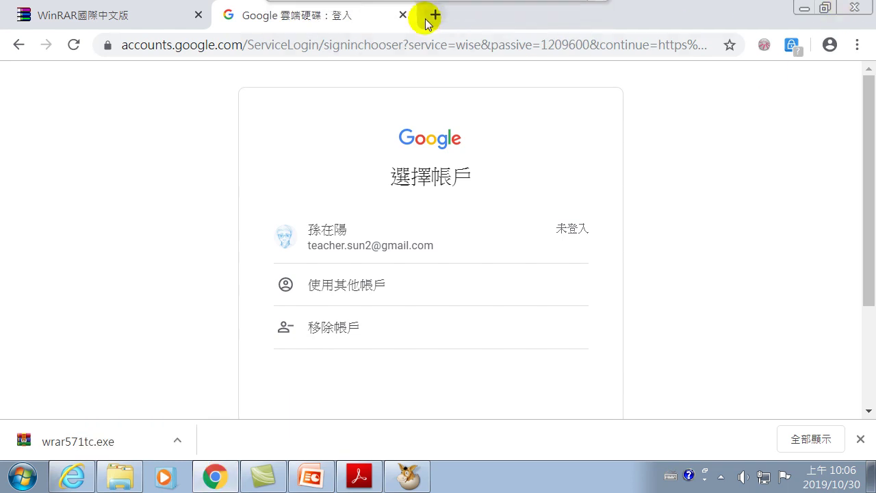
click(402, 15)
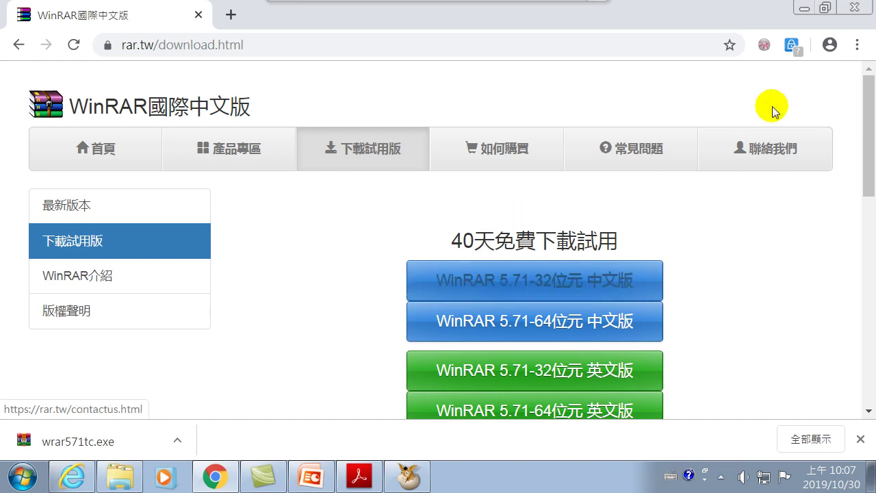
Close the old Explorer window and reopen Explorer on 下載, showing wrar571tc.exe and the archives
click(804, 9)
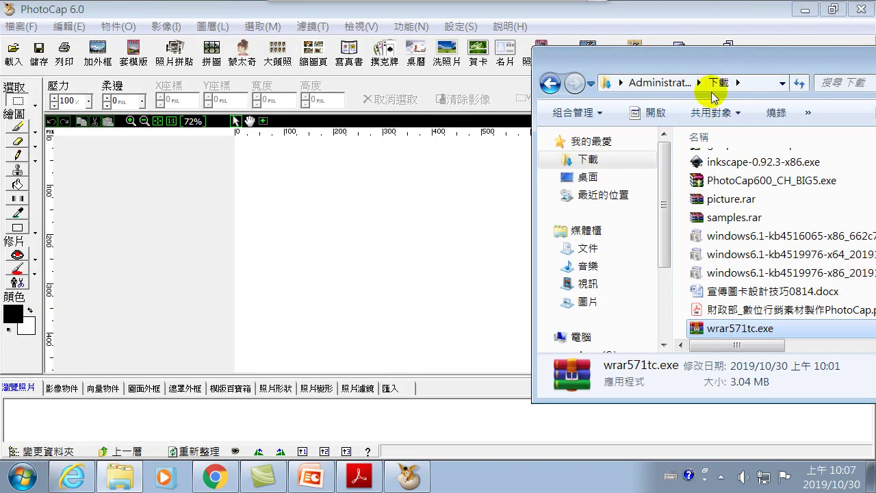
drag(708, 63, 416, 67)
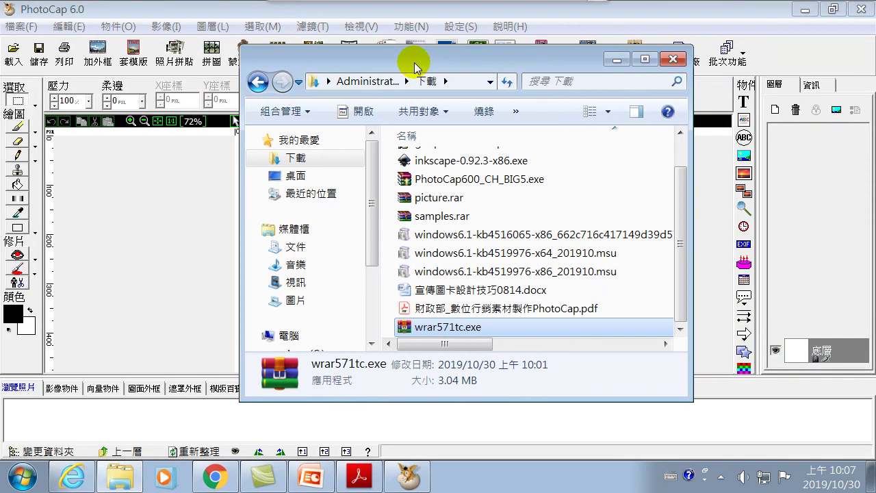
click(643, 59)
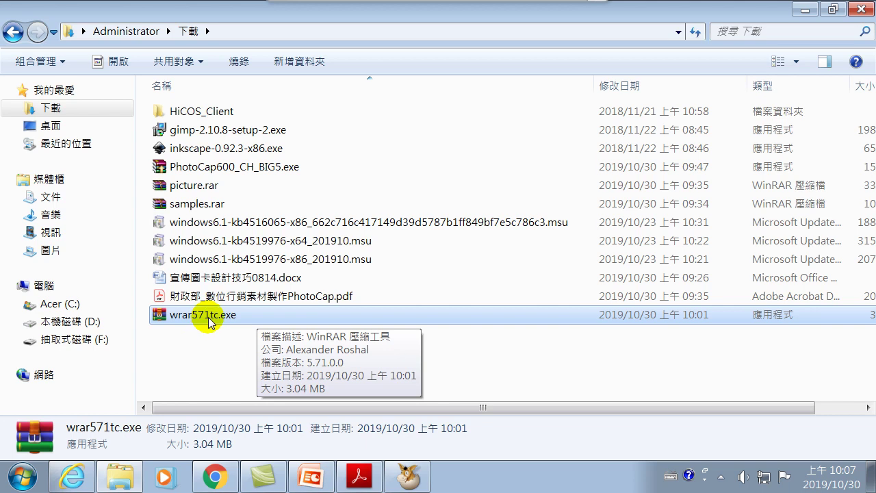
click(859, 9)
click(122, 479)
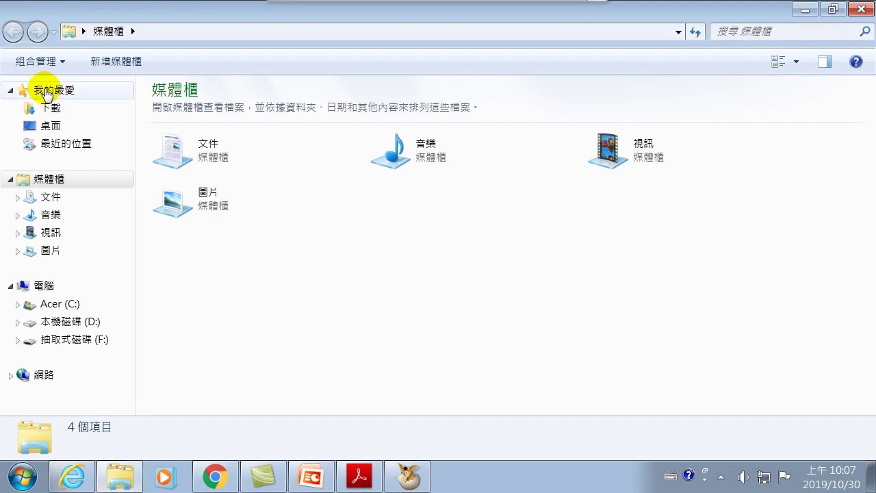
click(53, 109)
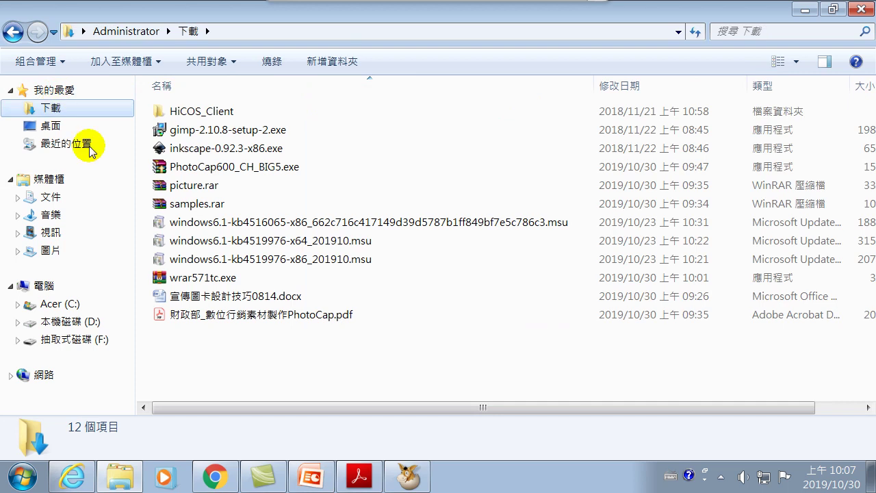
mouse_move(201, 287)
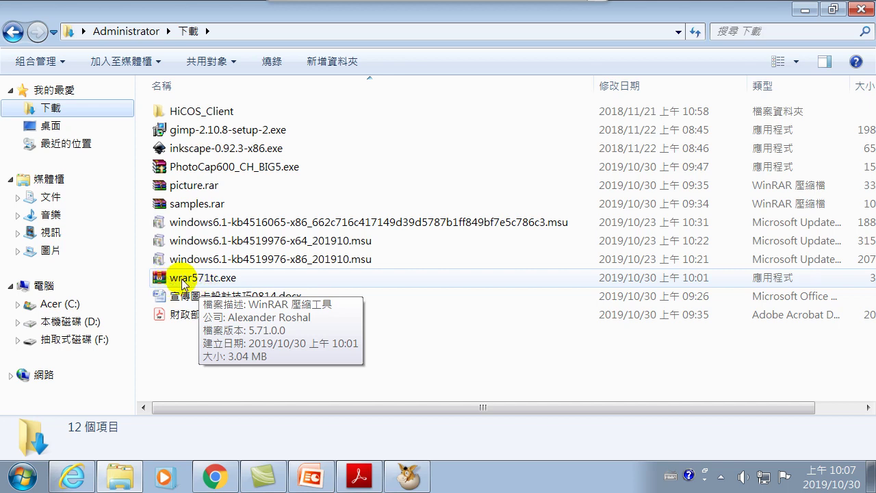
Run wrar571tc.exe and install WinRAR 5.71 to C:\Program Files\WinRAR with default associations
double_click(230, 281)
click(472, 254)
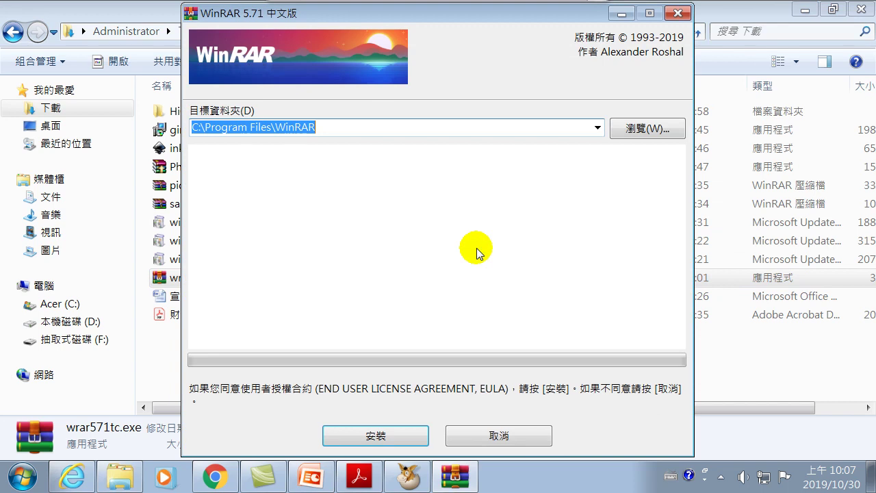
click(392, 437)
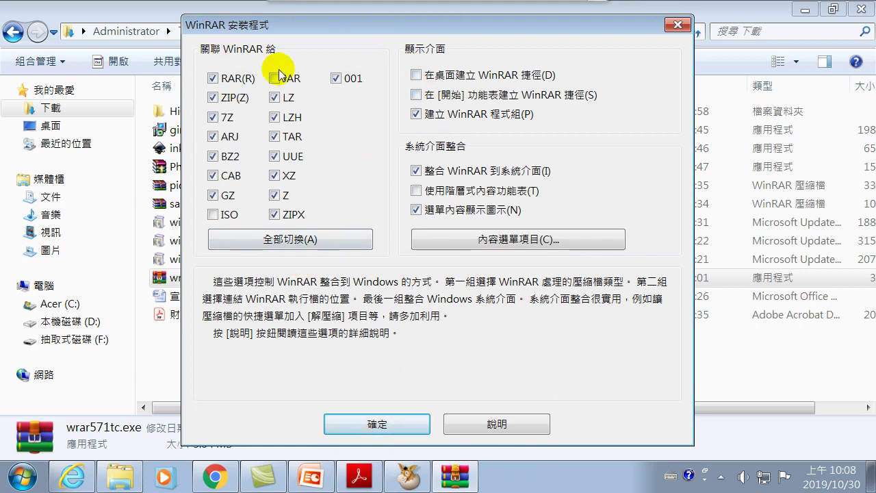
click(382, 426)
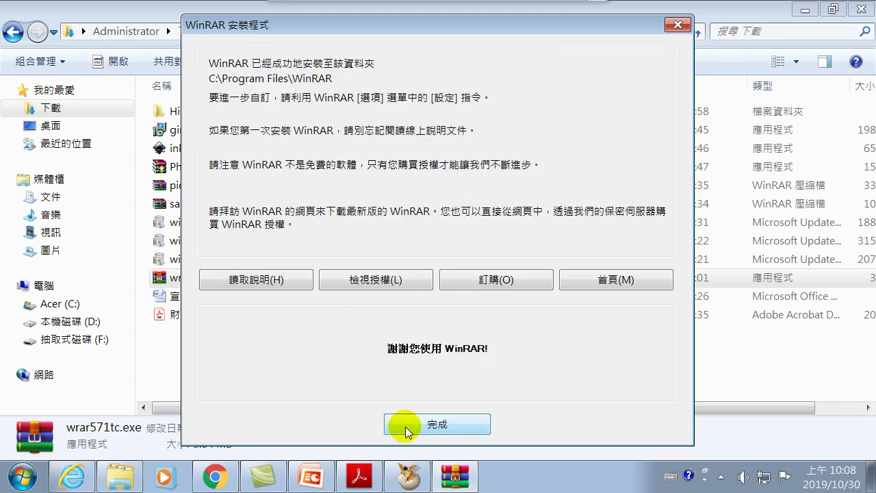
click(431, 426)
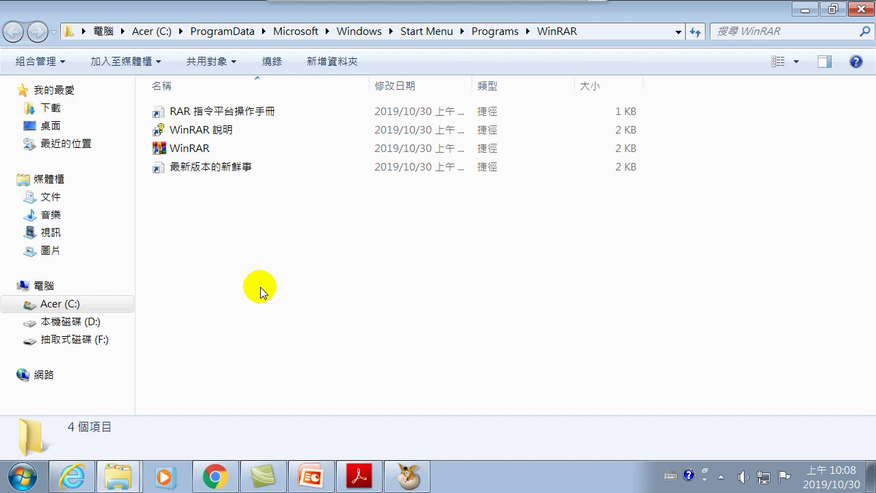
Return to the Downloads folder and bring up the context menu for picture.rar
click(50, 110)
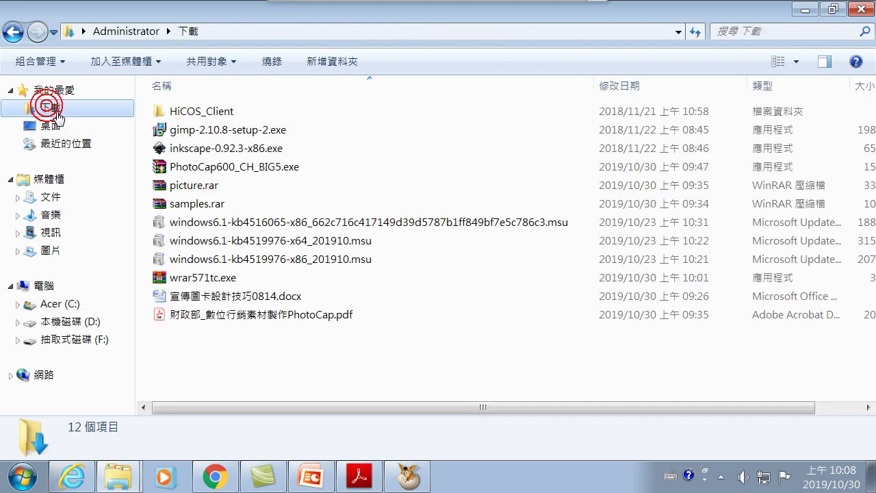
click(192, 190)
right_click(192, 182)
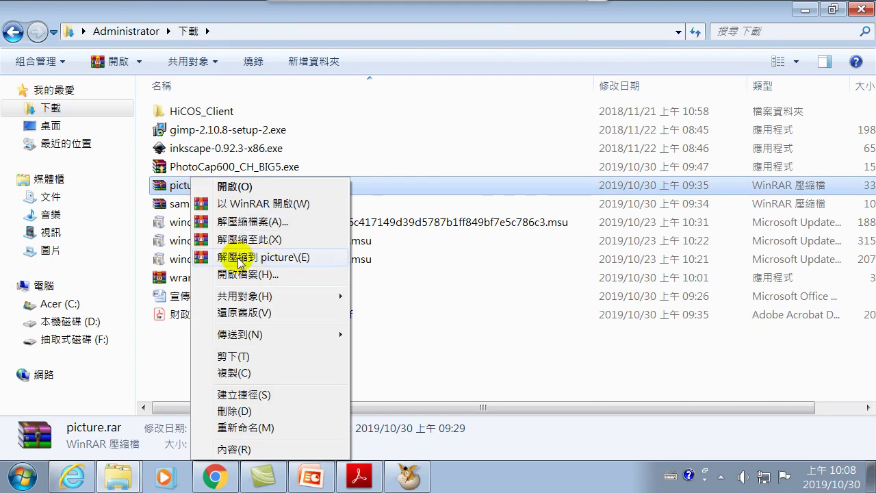
Extract picture.rar to picture\ and samples.rar to samples\ using 解壓縮到
click(239, 258)
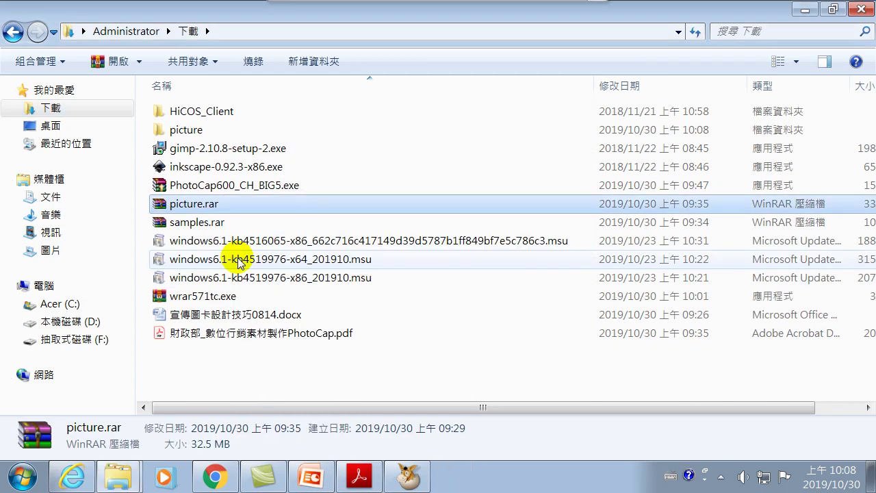
right_click(184, 223)
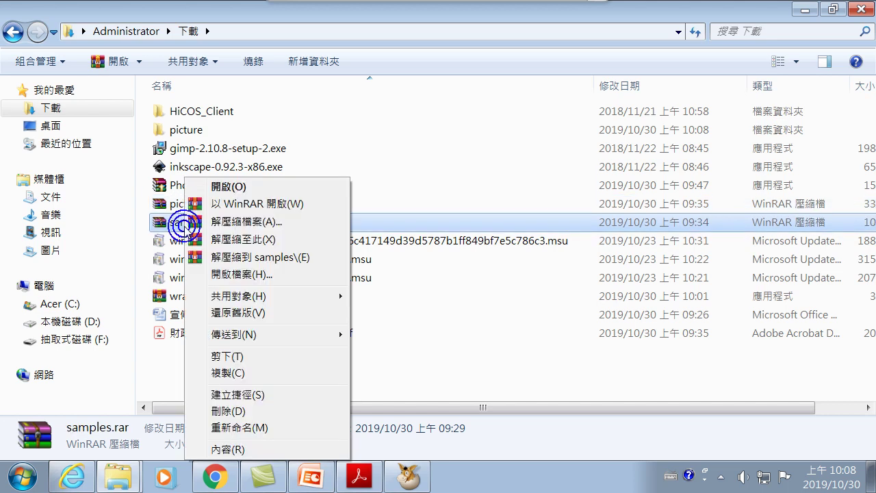
click(238, 262)
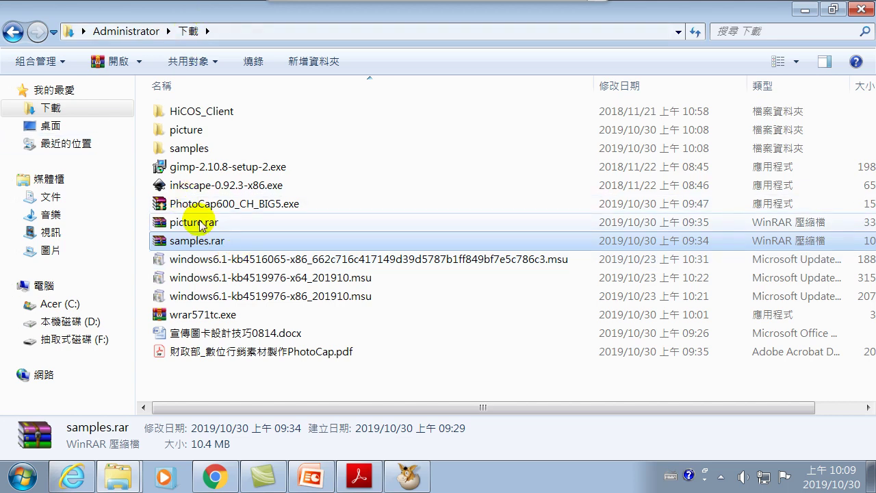
Browse the extracted picture folder and its 台北縣政府 photos, then go back to 下載
double_click(189, 133)
double_click(194, 118)
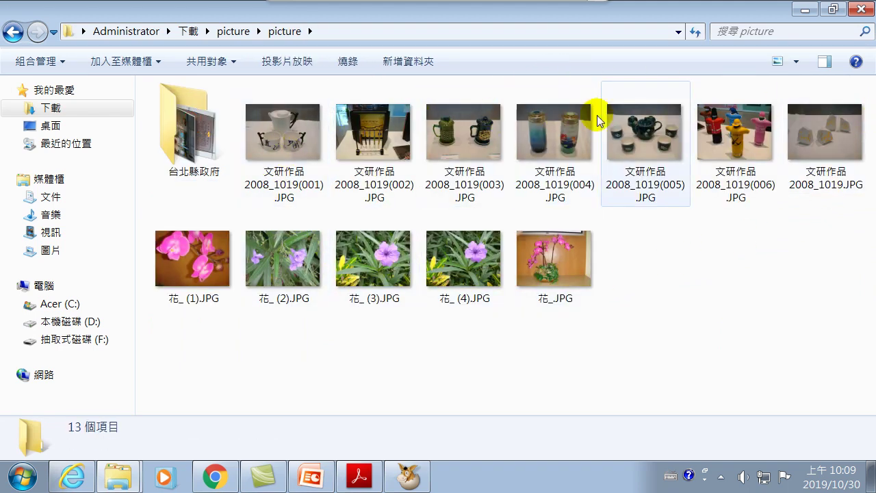
double_click(186, 134)
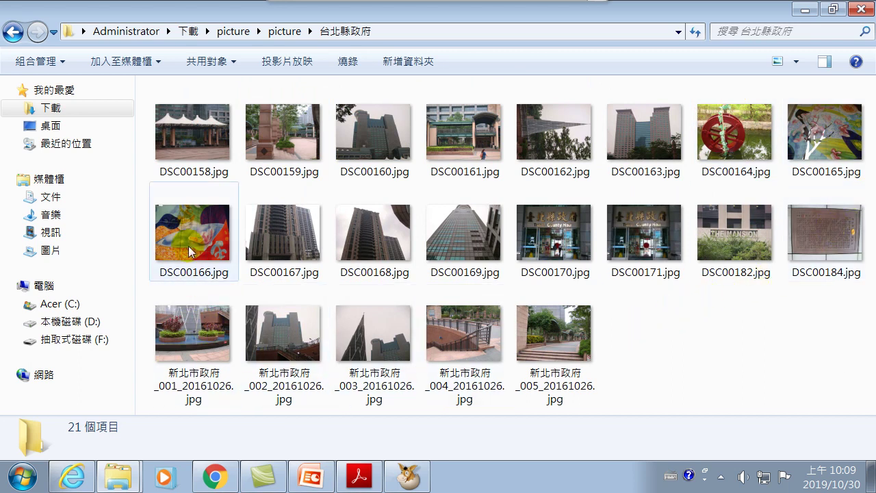
click(14, 32)
click(14, 32)
click(13, 32)
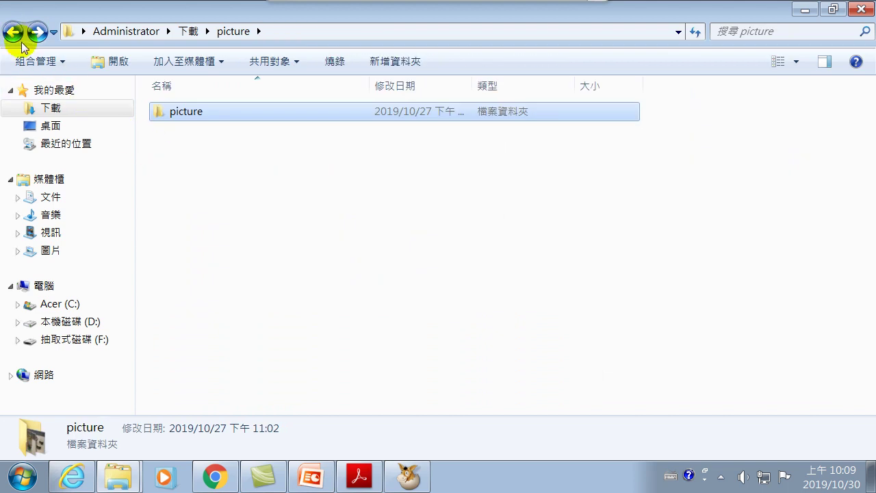
View the 13 images in samples\samples, then close both Explorer windows
double_click(177, 149)
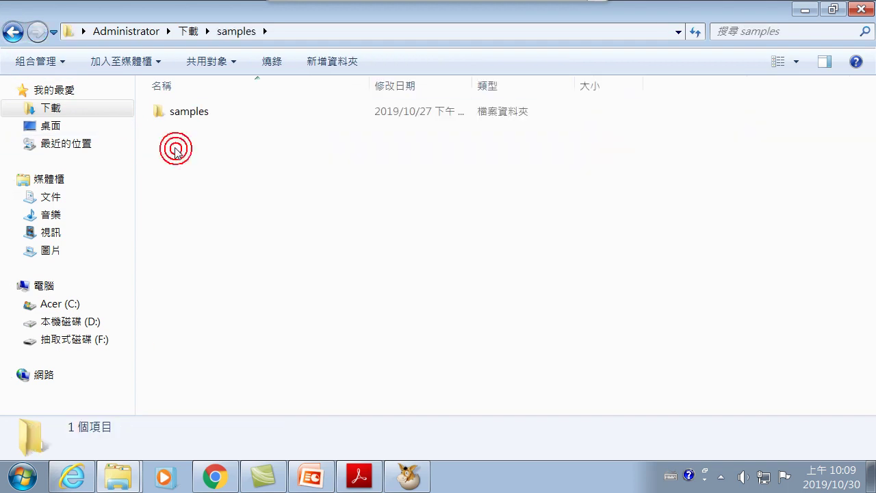
double_click(185, 112)
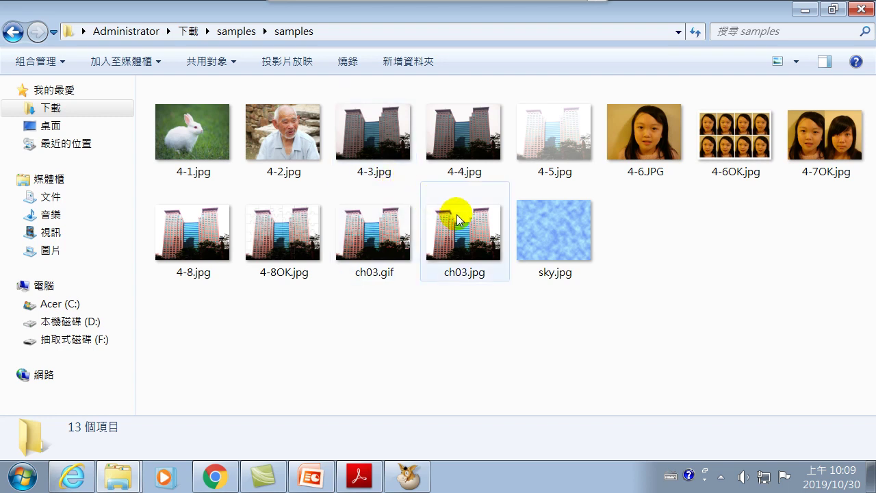
mouse_move(458, 213)
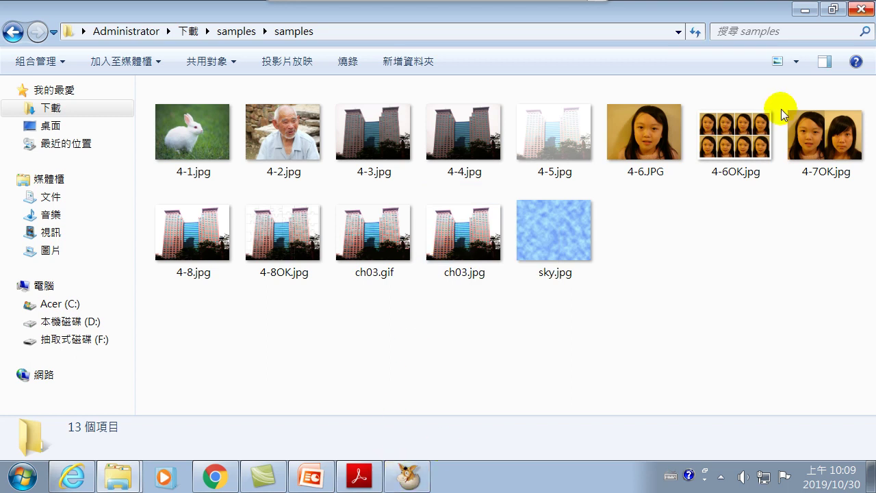
click(860, 10)
click(861, 11)
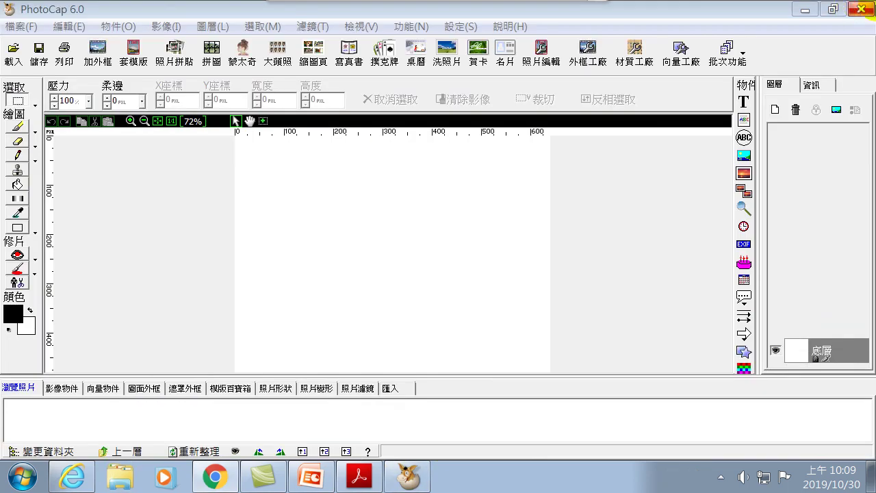
Close the PhotoCap 6.0 window to return to the desktop
click(861, 11)
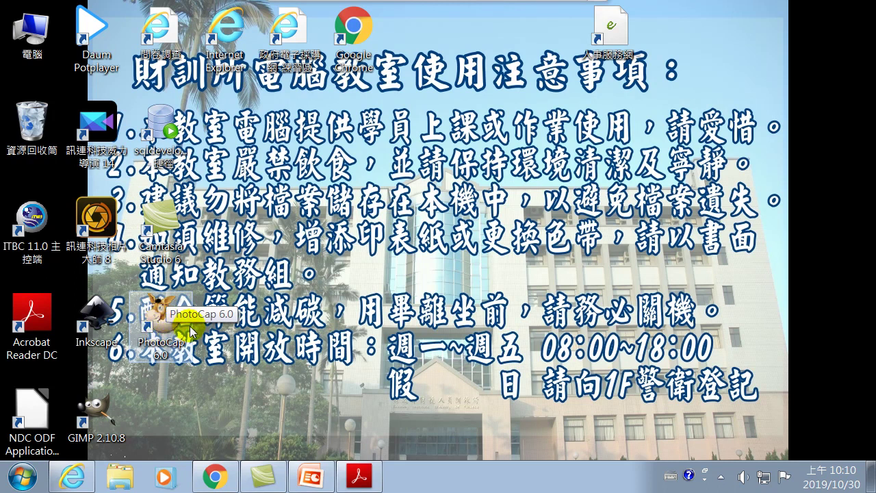
Launch PhotoCap 6.0 from the PhotoCap6 folder under Start > 所有程式
click(20, 479)
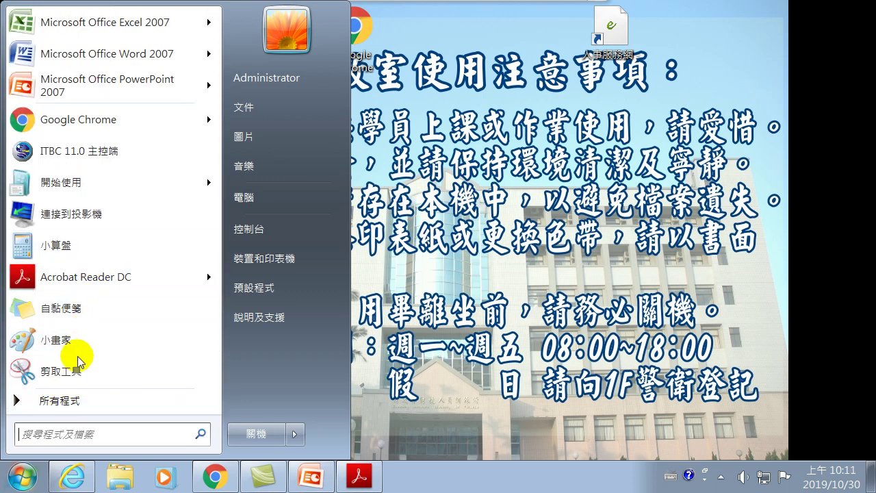
click(56, 401)
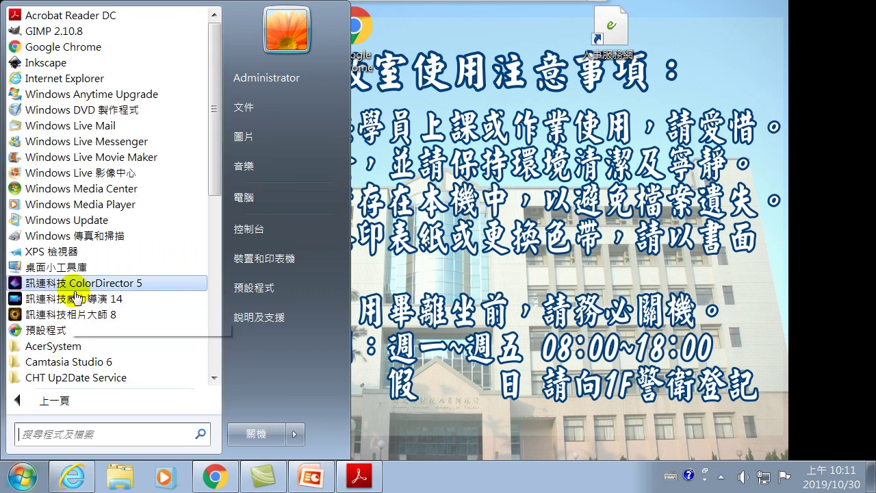
scroll(81, 252, down, 2)
scroll(81, 251, down, 5)
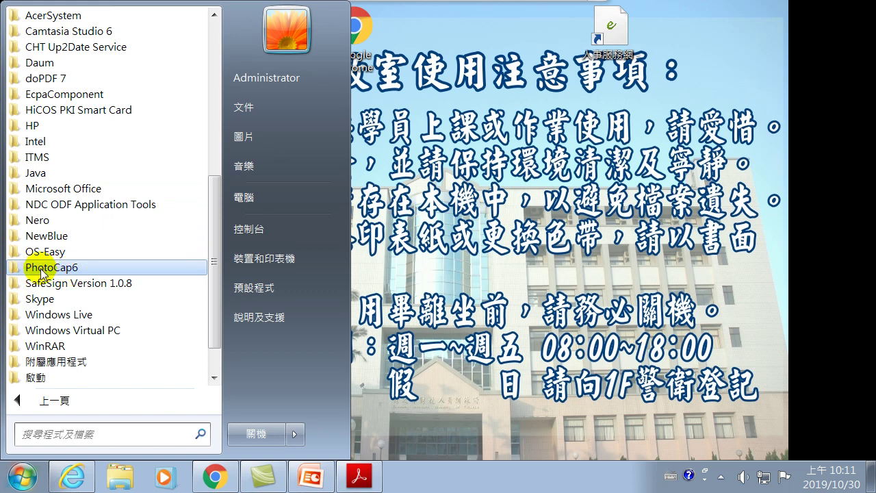
click(69, 270)
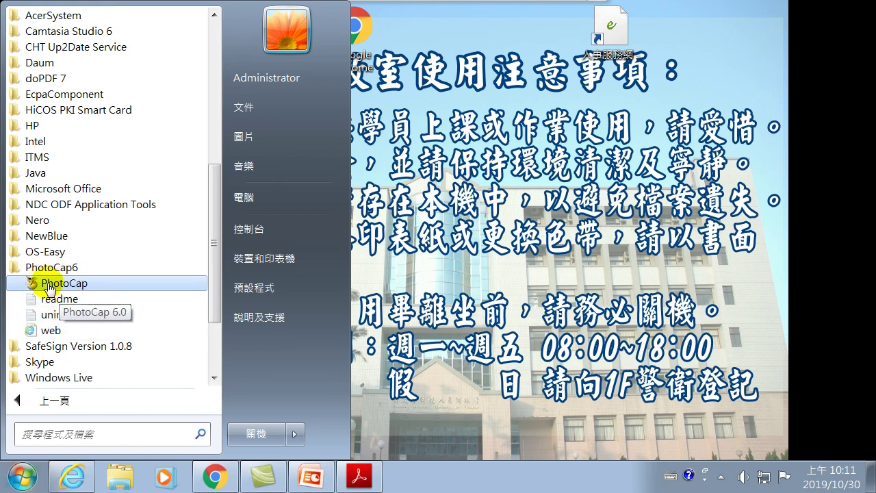
click(55, 285)
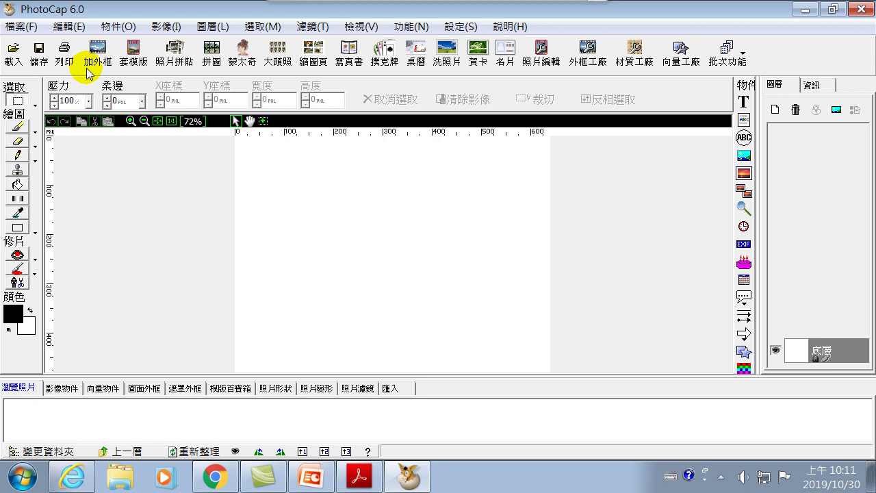
drag(153, 14, 401, 35)
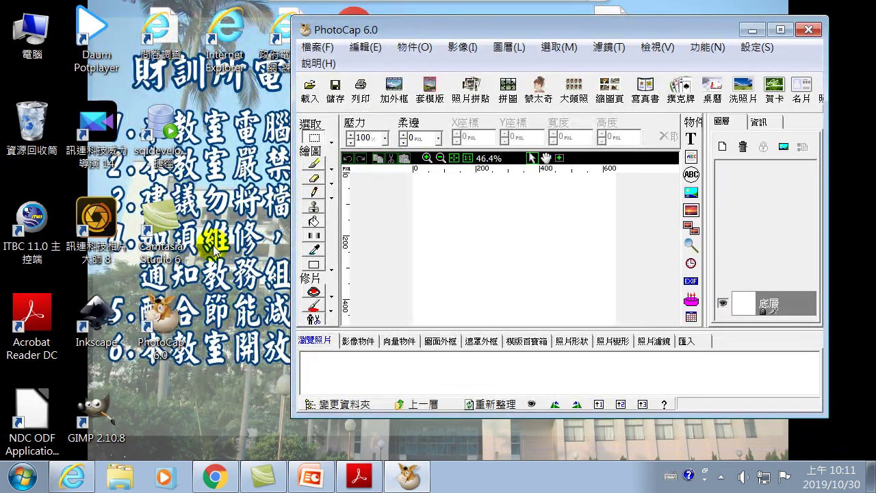
click(168, 331)
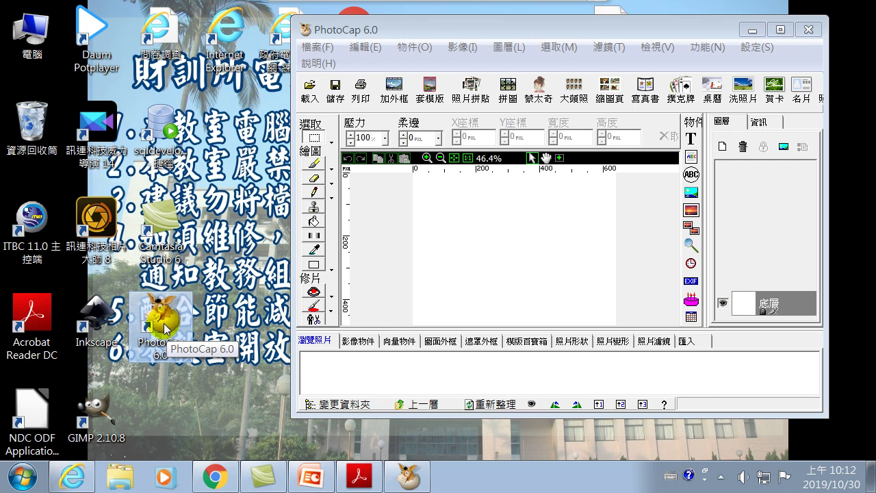
click(780, 30)
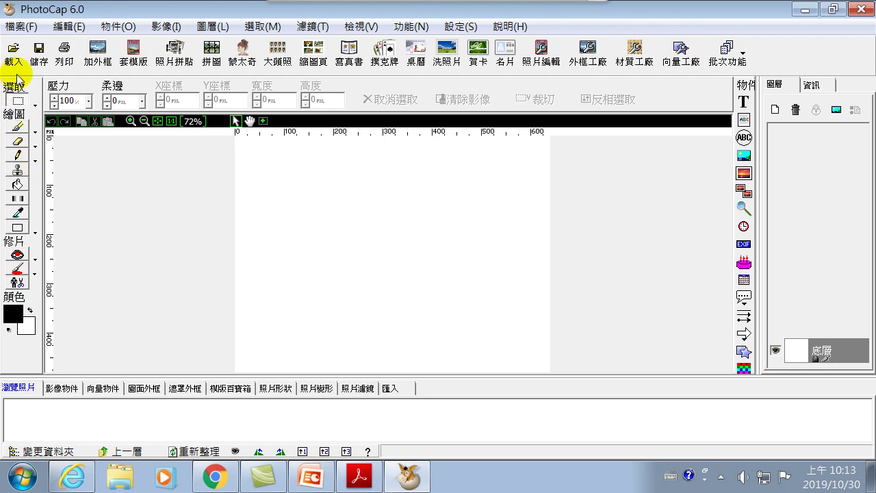
Select the 去除黑斑疤痕 blemish and scar removal tool from the 修片 retouch list and activate it
click(33, 260)
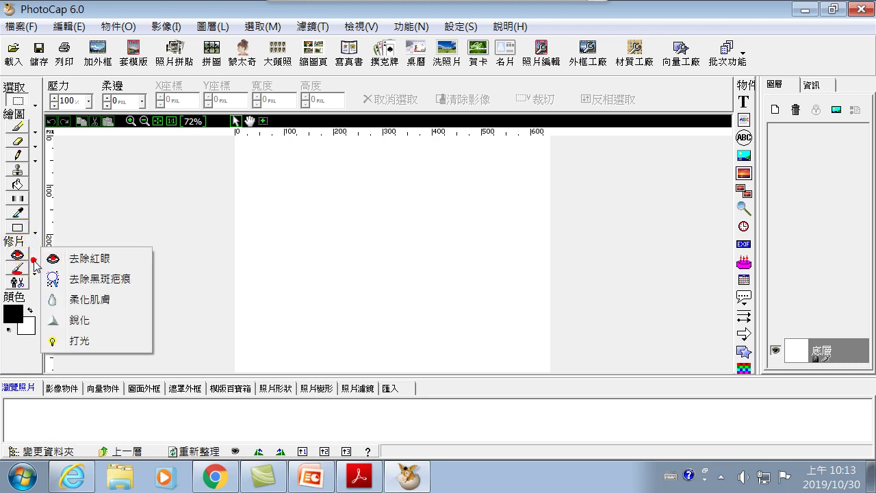
click(89, 279)
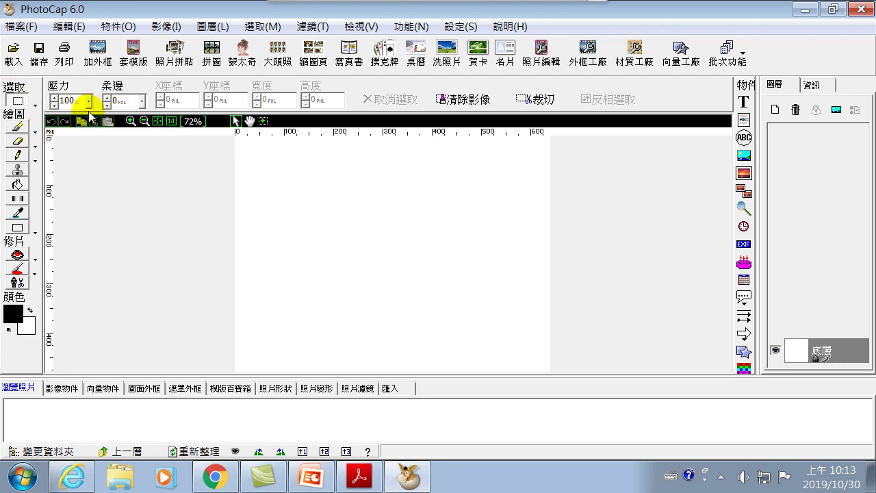
click(18, 256)
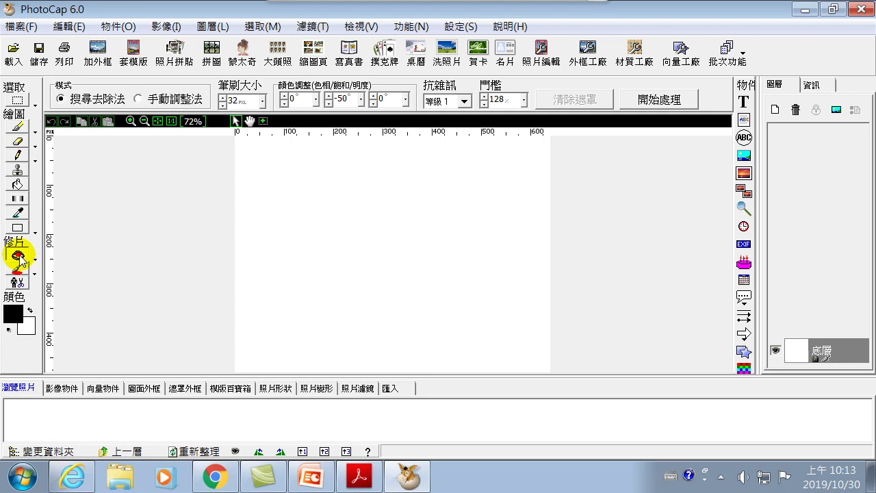
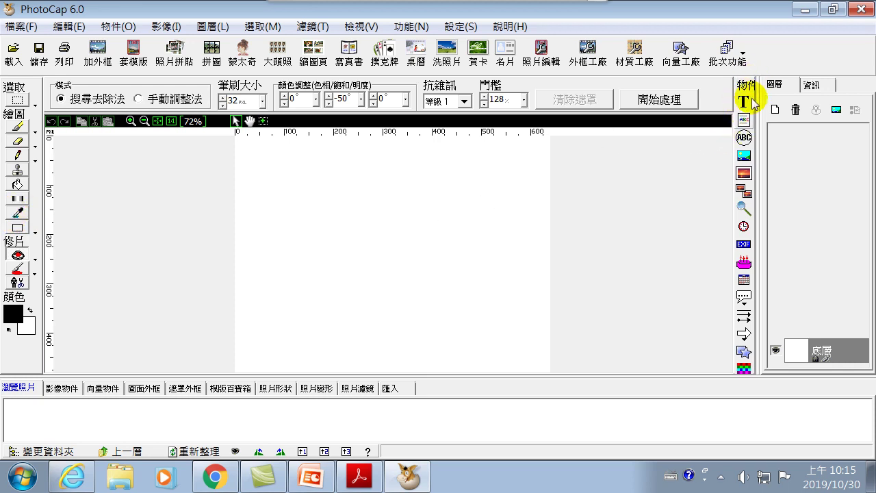
Look through the image object, vector shape, picture frame, mask frame and template libraries
click(742, 262)
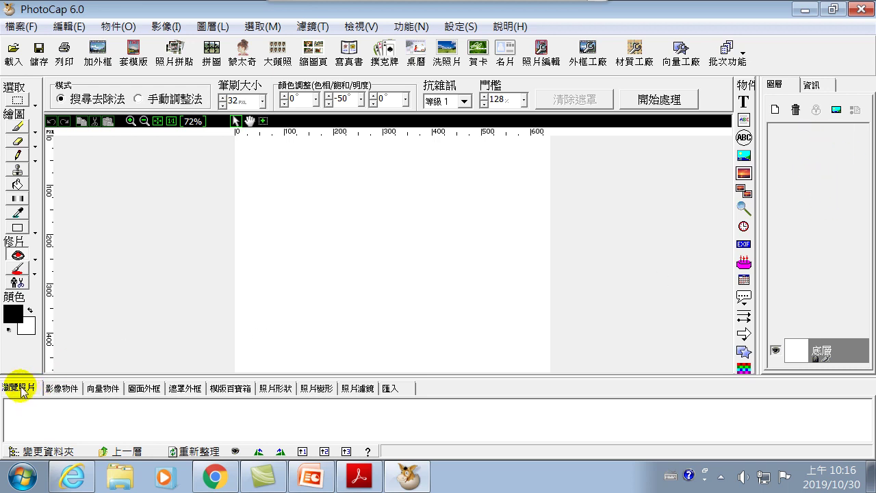
click(61, 388)
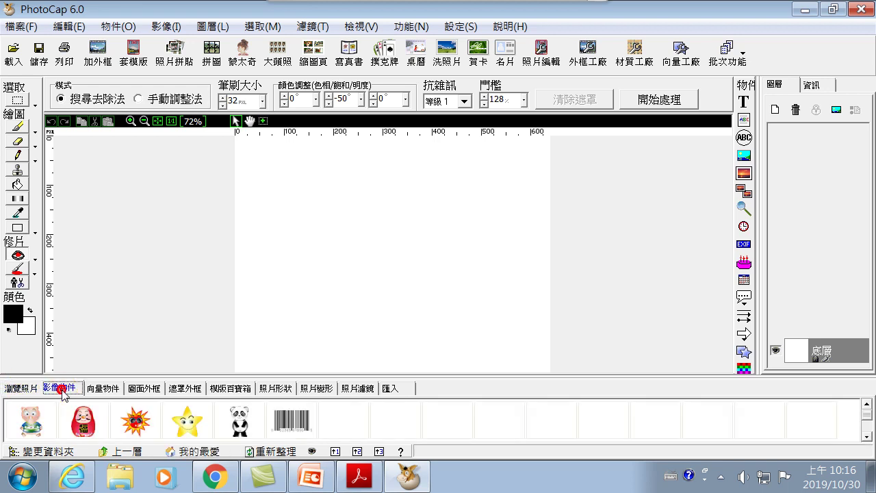
click(100, 391)
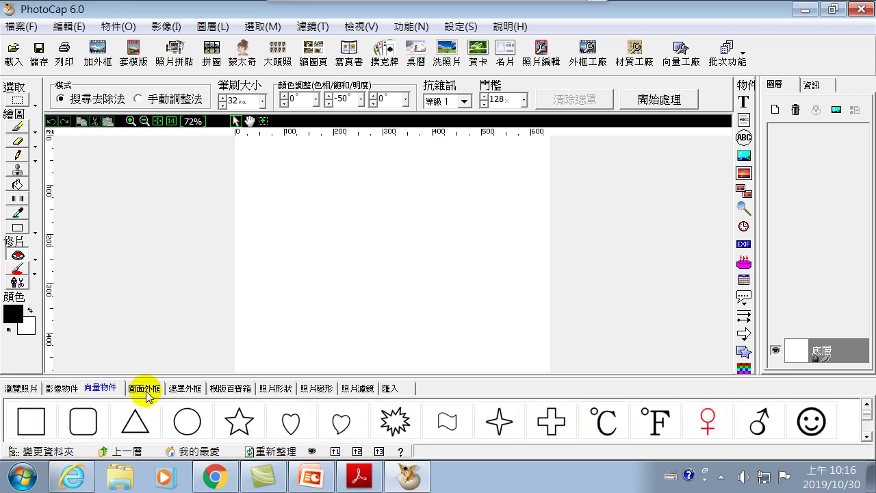
click(145, 389)
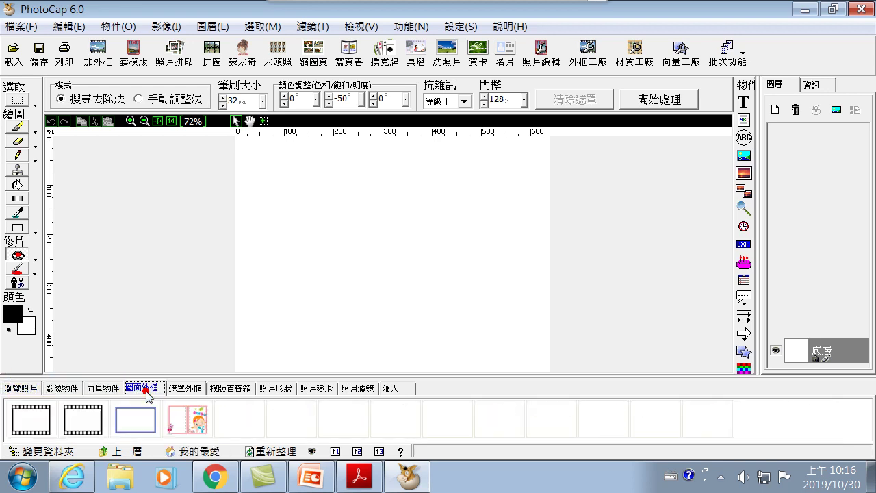
click(182, 390)
click(228, 389)
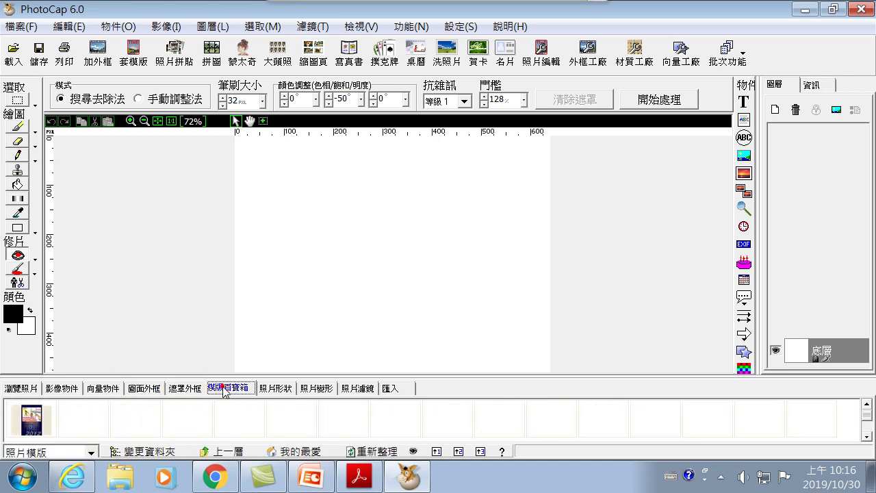
Look through the photo shape, distortion, filter and import options, then return to the photo browser
click(275, 388)
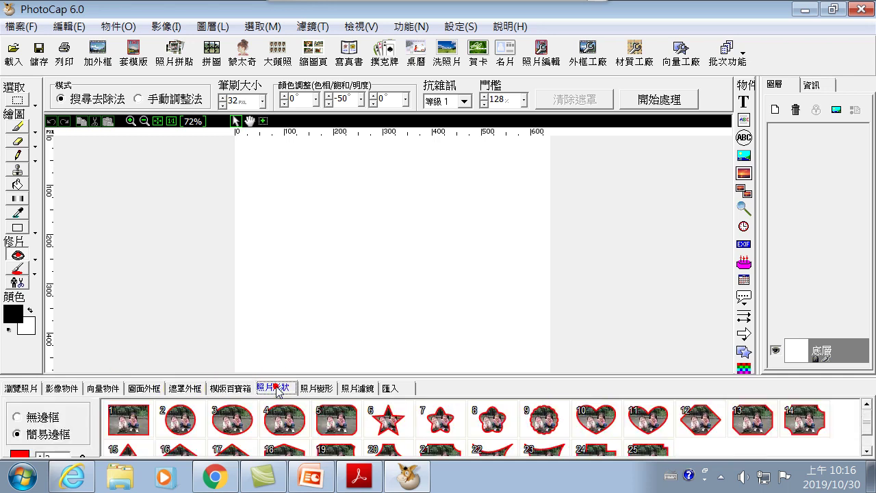
click(312, 390)
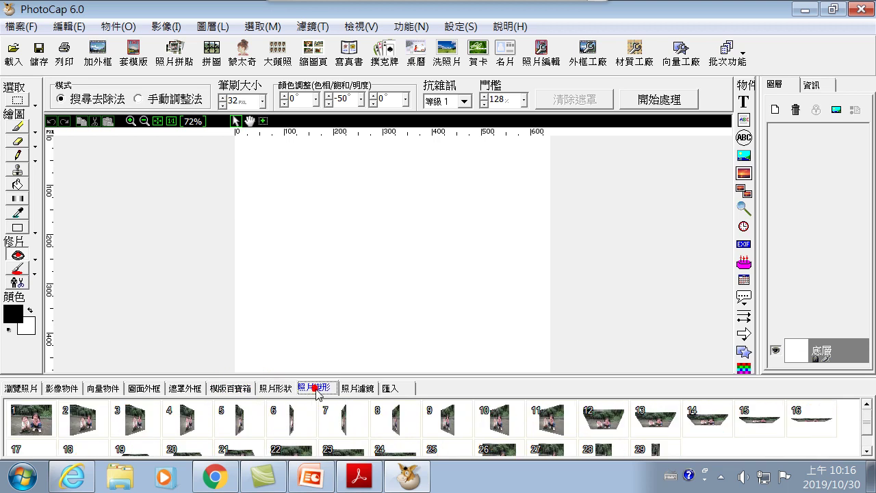
click(357, 388)
click(389, 388)
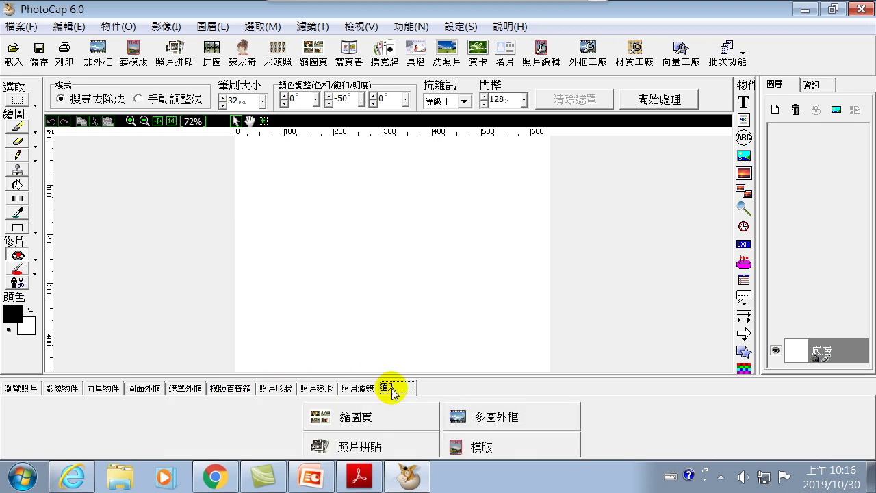
click(22, 388)
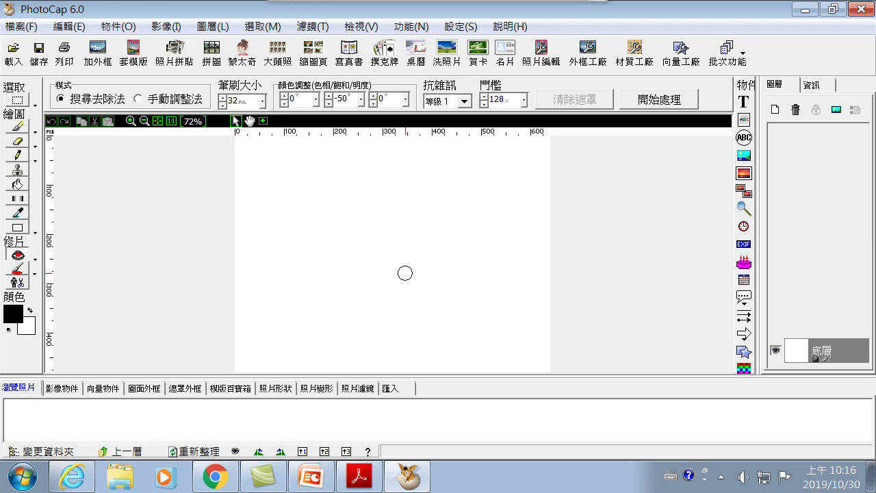
click(26, 387)
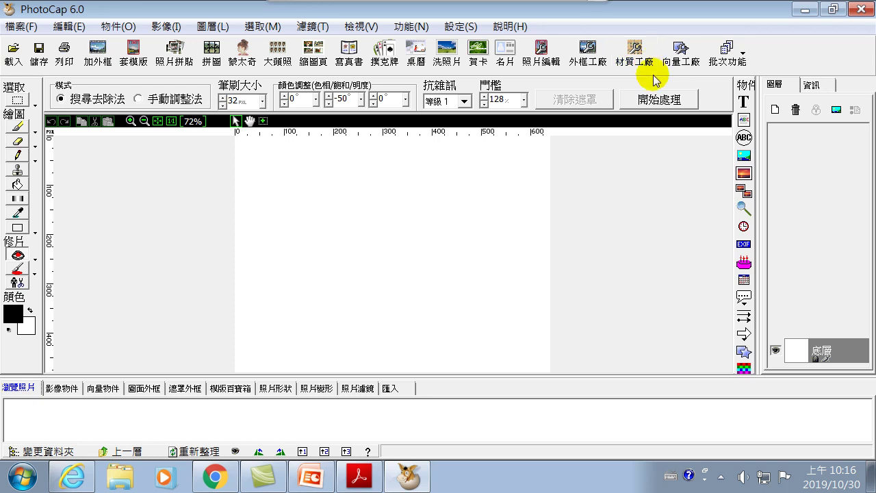
Open the 載入 image dialog, close it again, and minimize PhotoCap to the desktop
mouse_move(554, 29)
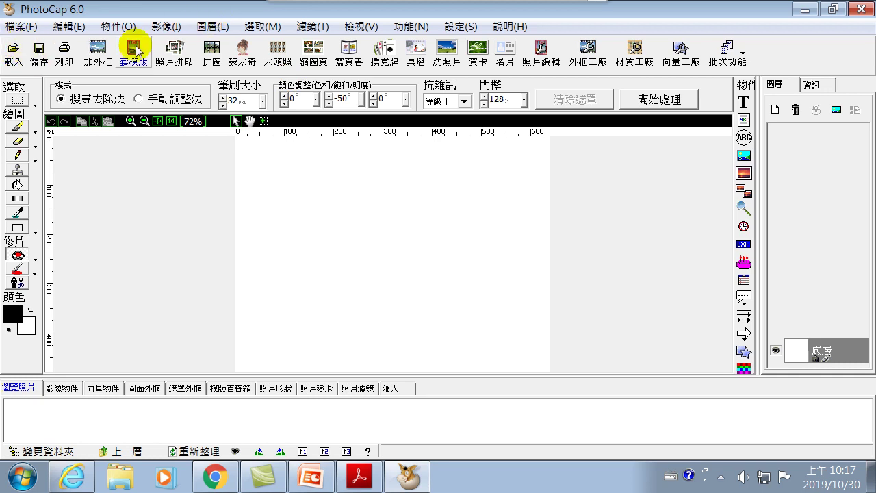
click(14, 49)
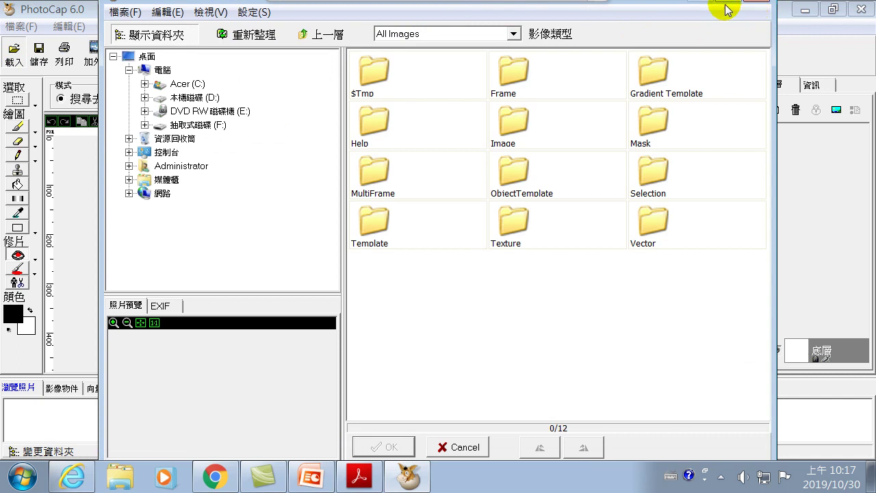
mouse_move(266, 5)
drag(246, 9, 244, 26)
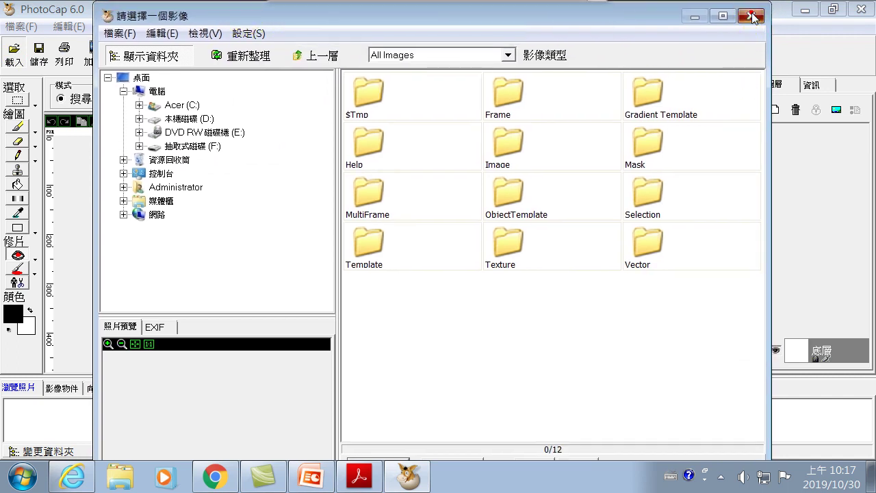
click(750, 15)
click(795, 13)
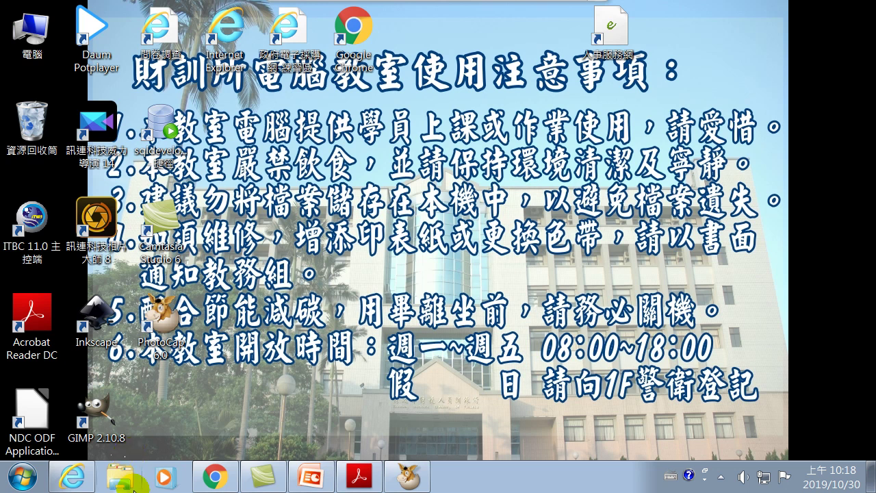
Open File Explorer on the Downloads folder and reveal its full path
click(120, 475)
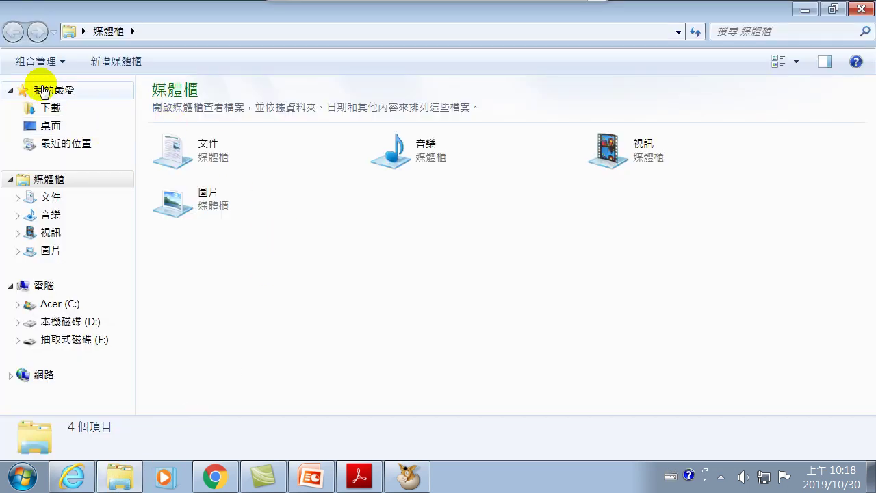
click(48, 108)
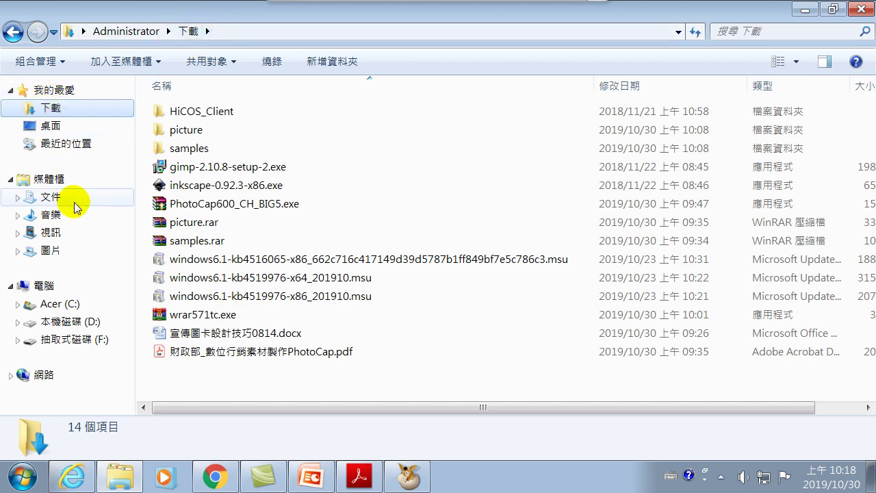
click(253, 32)
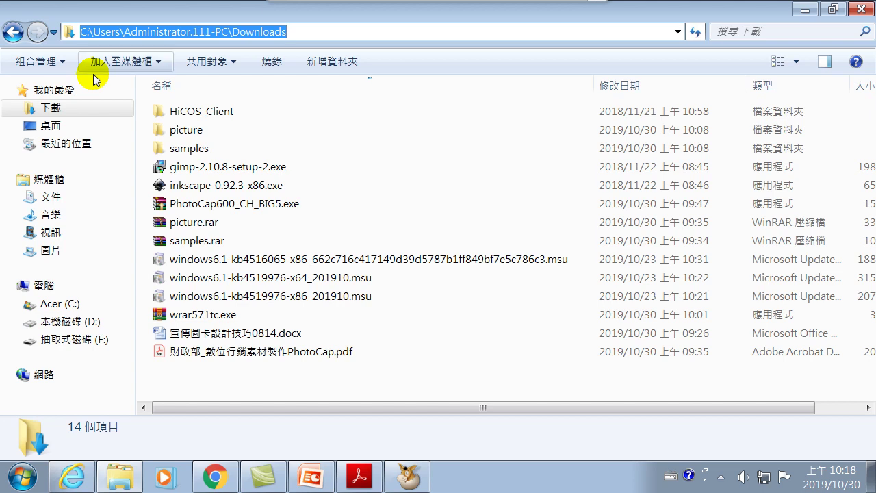
Cut the picture and samples folders, then switch to local disk D:
click(172, 128)
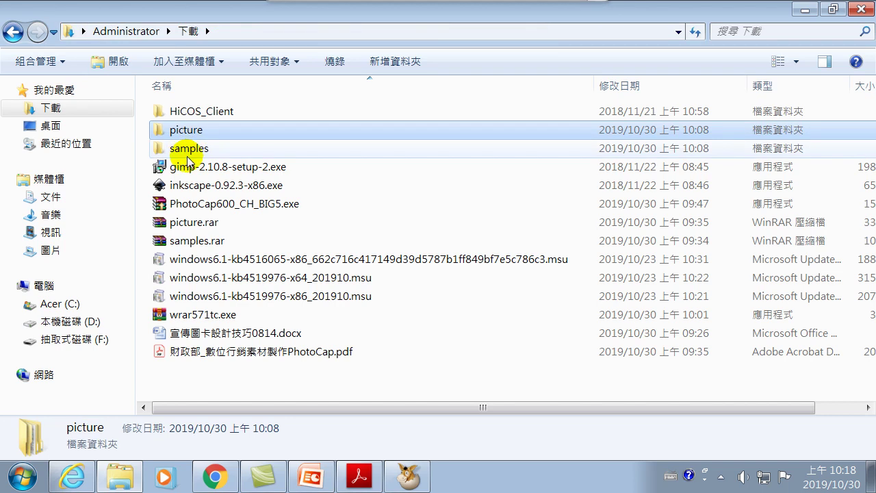
shift+click(187, 155)
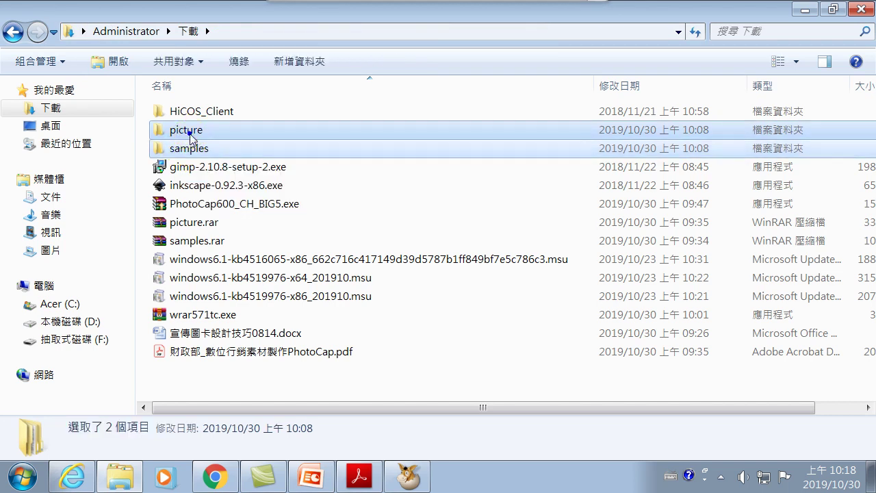
right_click(191, 135)
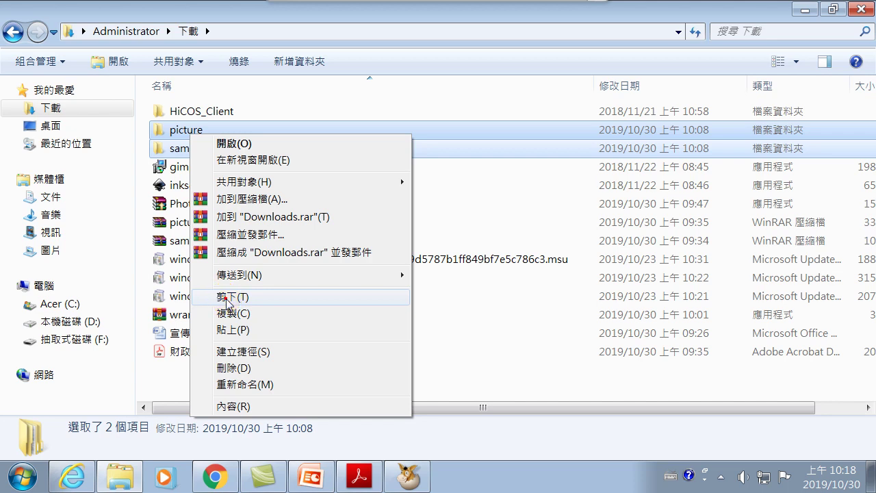
click(227, 299)
click(72, 322)
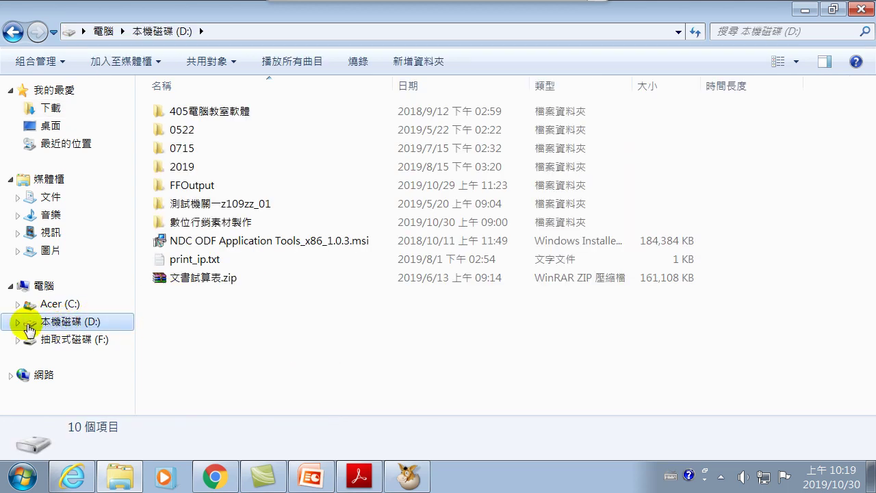
Look at the New submenu on drive D: and dismiss it without creating anything
right_click(222, 338)
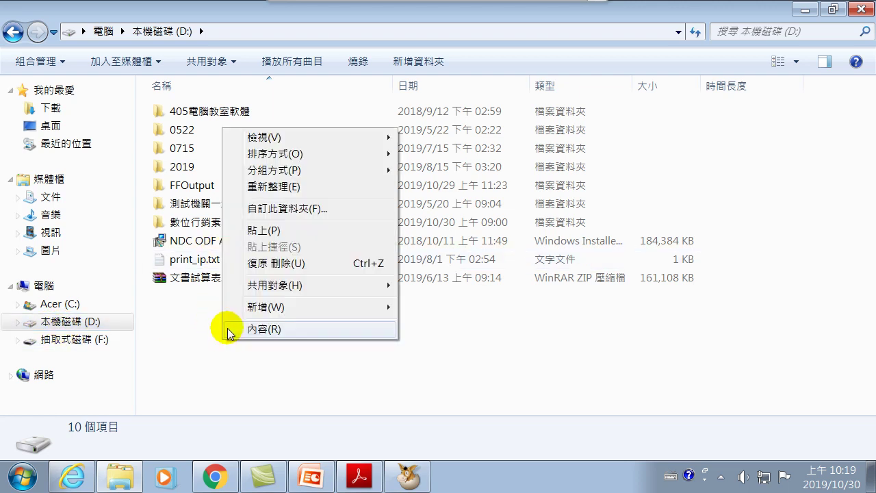
click(275, 307)
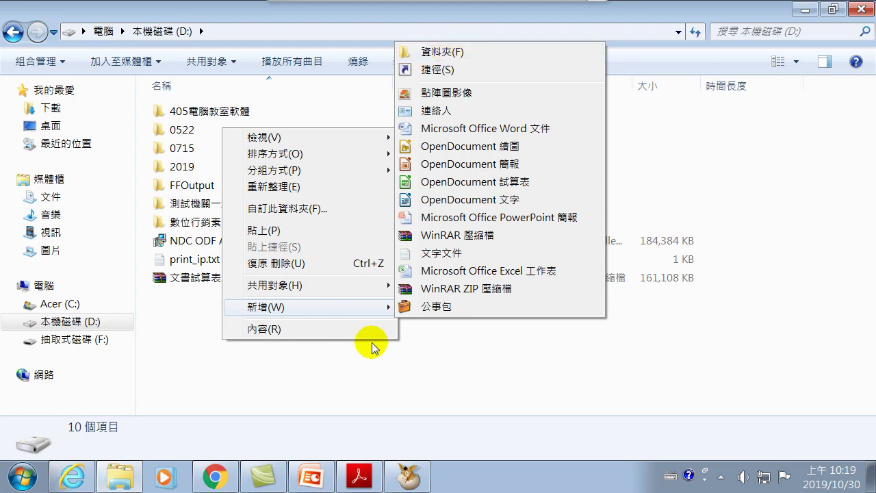
click(319, 385)
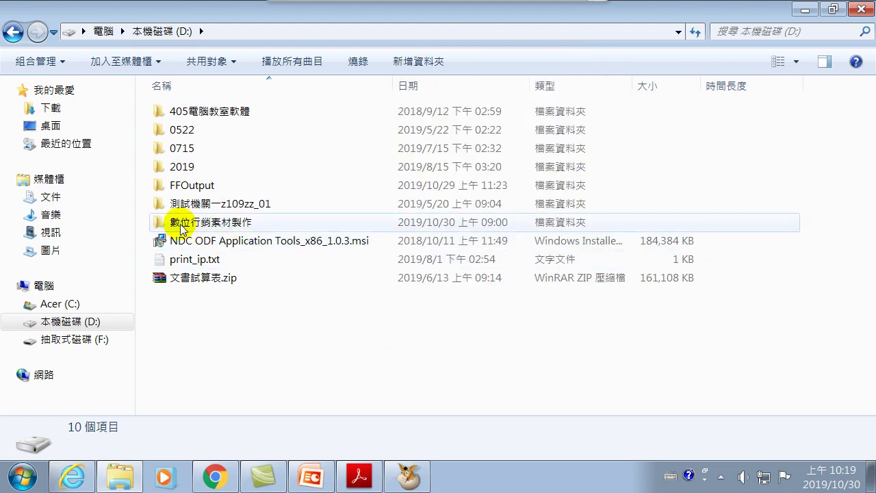
Paste the picture and samples folders into 數位行銷素材製作, then minimize Explorer
click(221, 223)
double_click(221, 223)
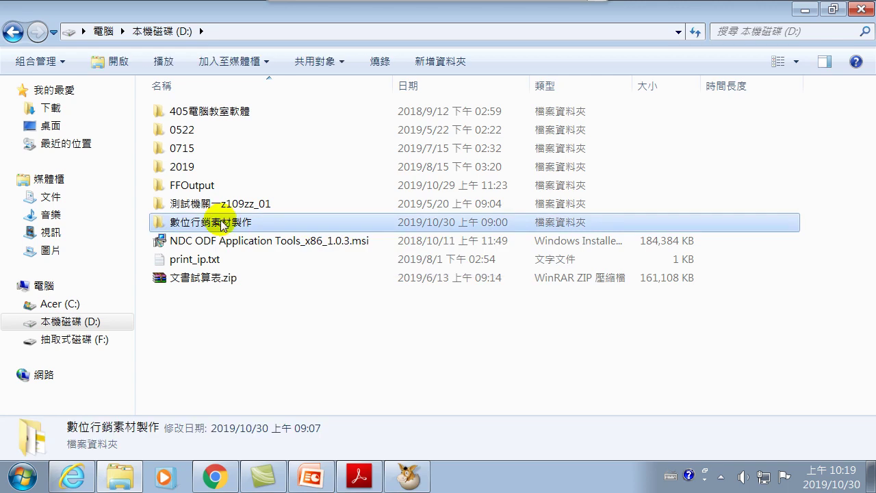
right_click(212, 256)
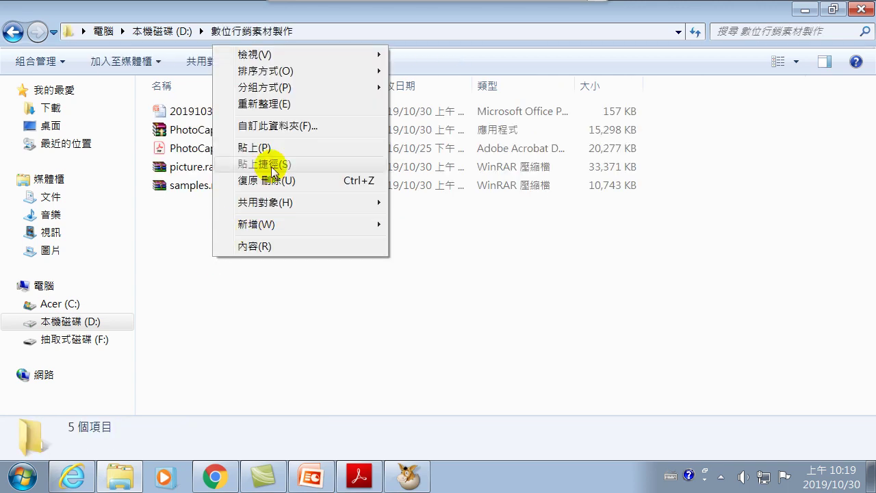
click(289, 148)
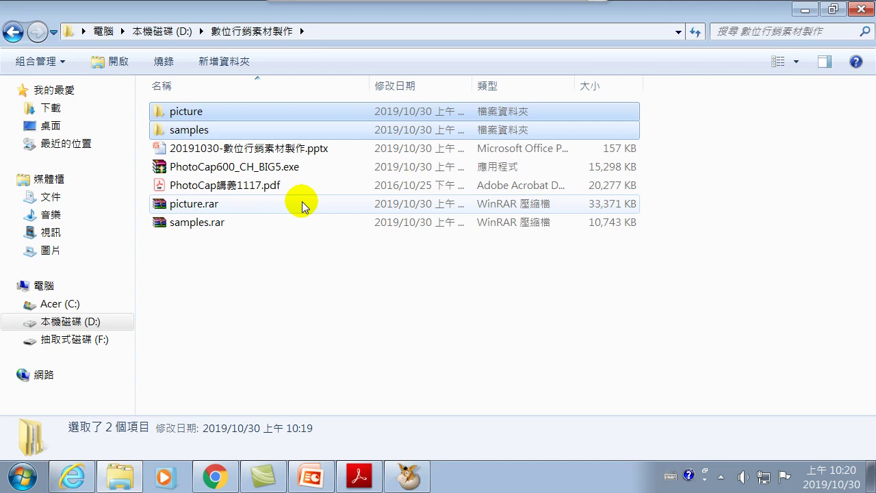
click(803, 10)
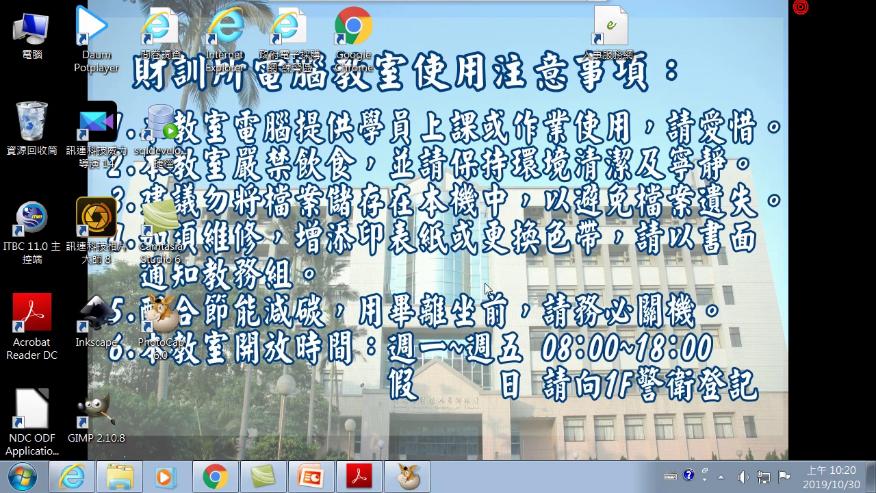
Restore PhotoCap from the taskbar and open its 載入 image-selection dialog
click(408, 477)
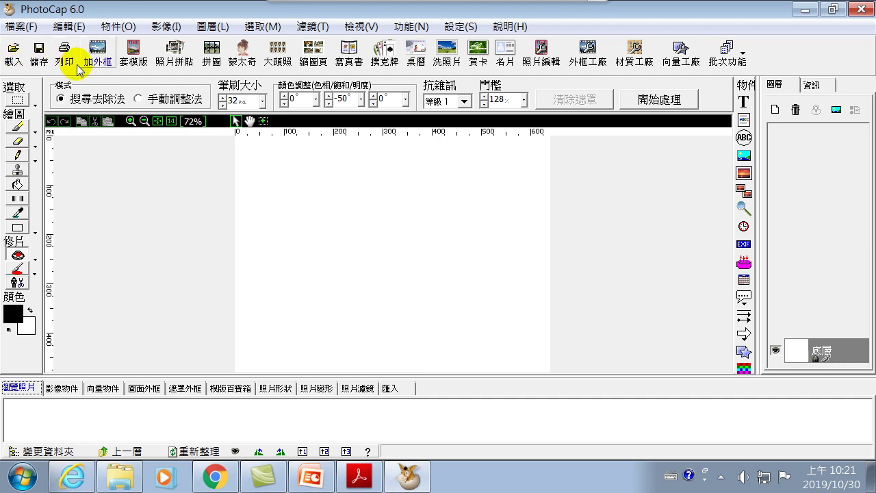
click(14, 54)
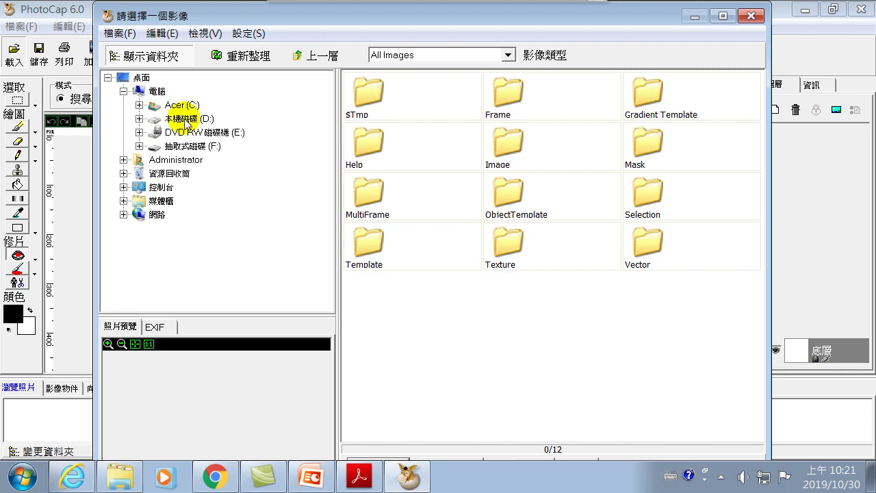
Browse to D:\數位行銷素材製作\picture\picture and select 文研作品2008_1019(006).JPG
click(185, 121)
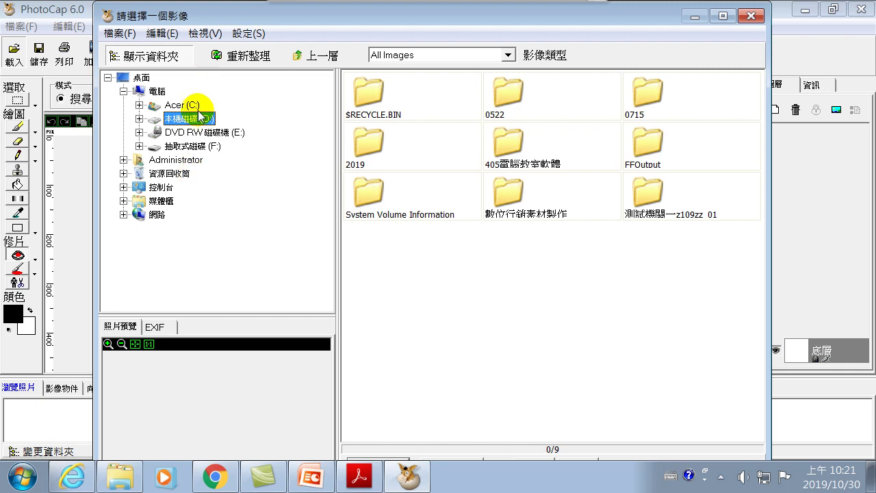
click(139, 119)
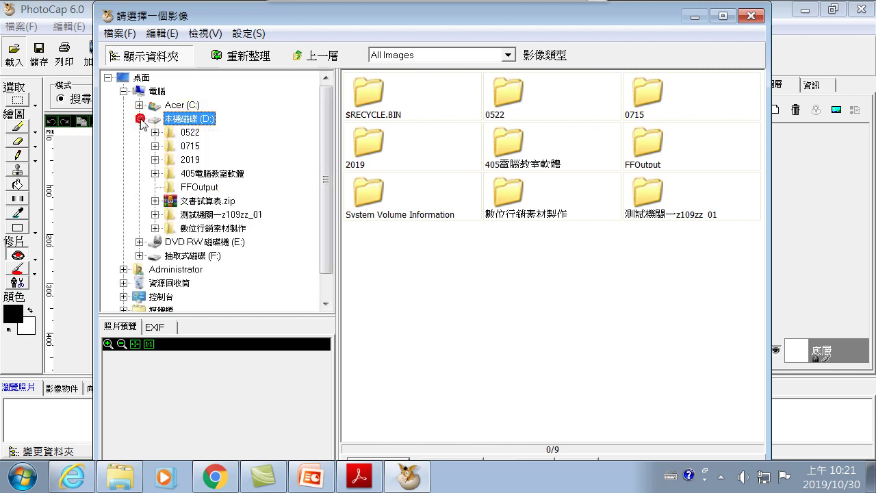
click(205, 229)
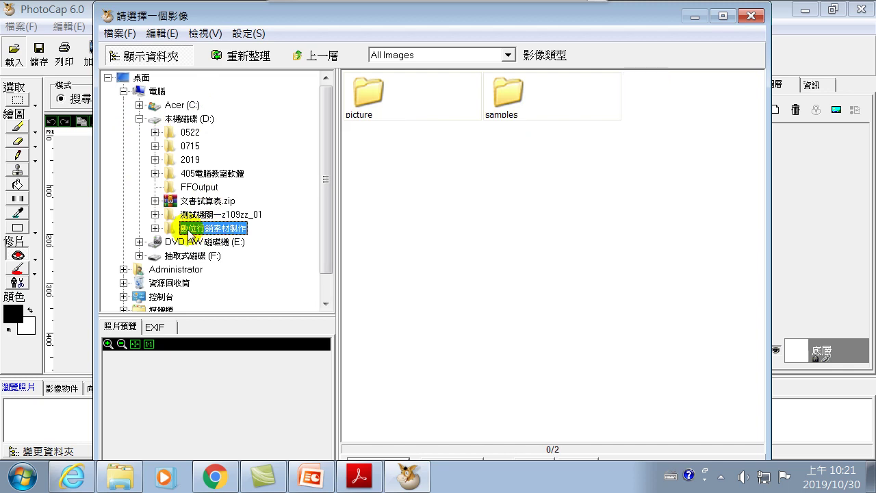
click(154, 228)
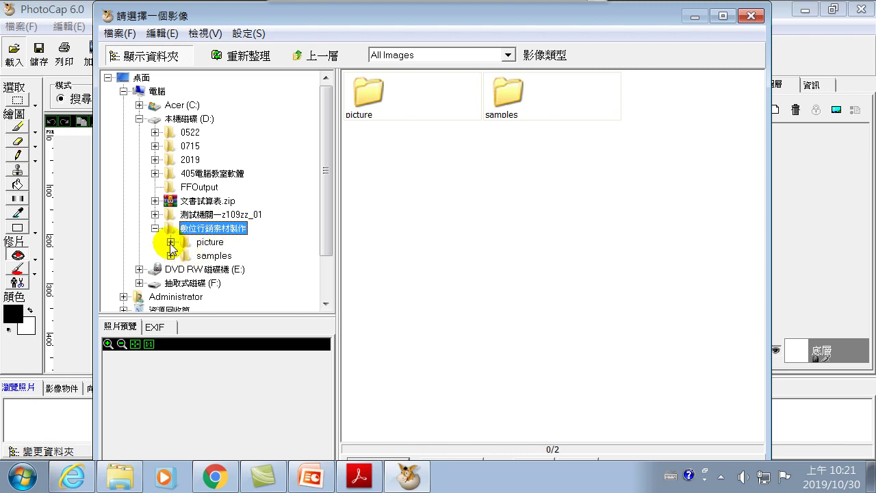
click(171, 242)
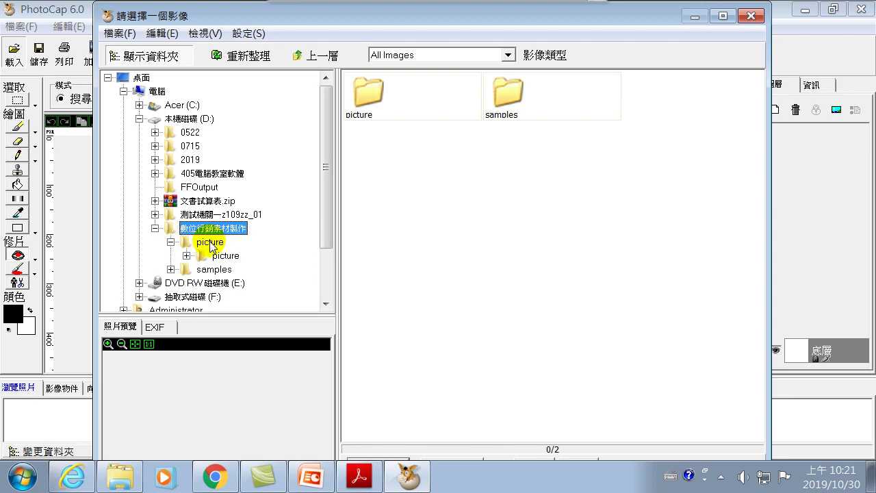
click(226, 256)
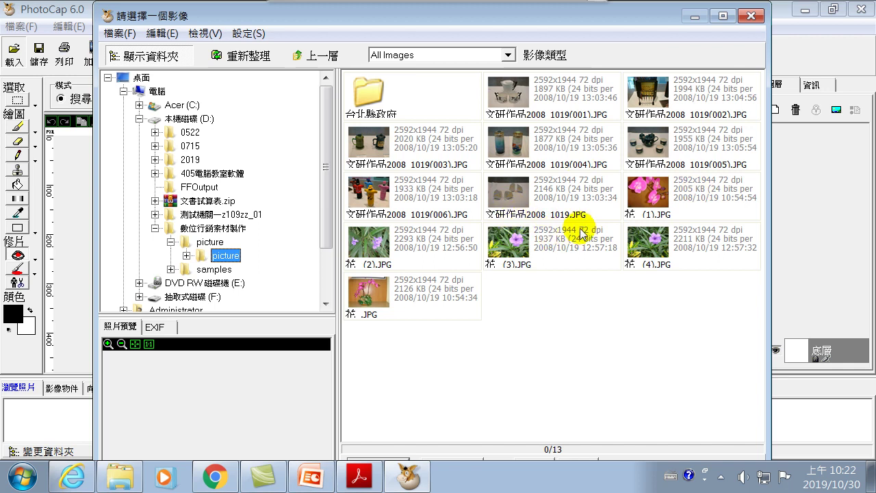
click(403, 188)
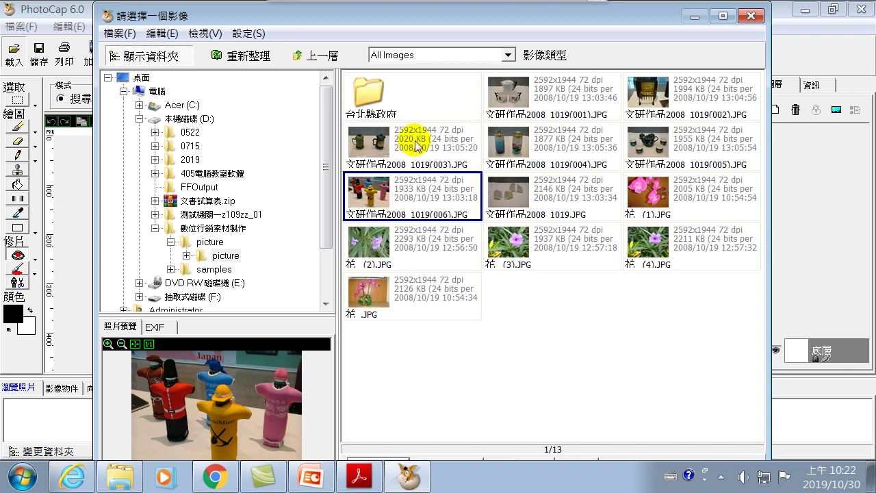
Maximize the picker, rotate the photo left and back, and open it unrotated
mouse_move(328, 26)
mouse_down()
mouse_move(326, 11)
mouse_move(322, 27)
mouse_up()
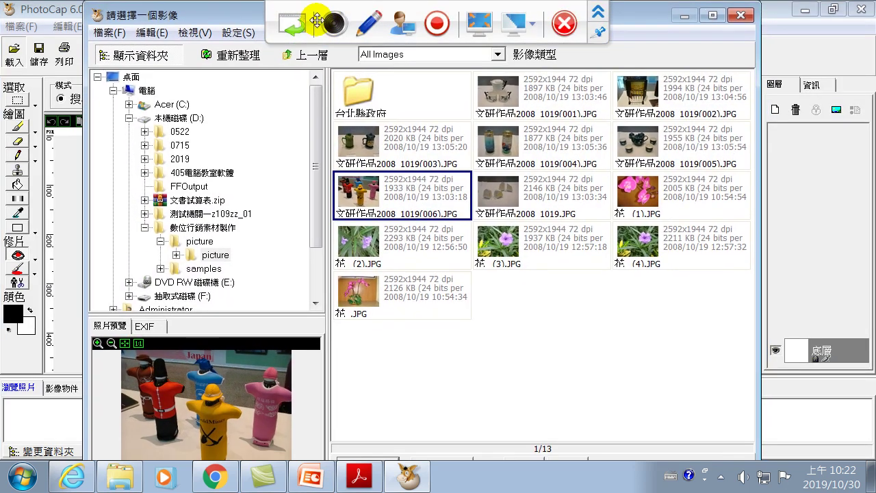
drag(652, 16, 641, 2)
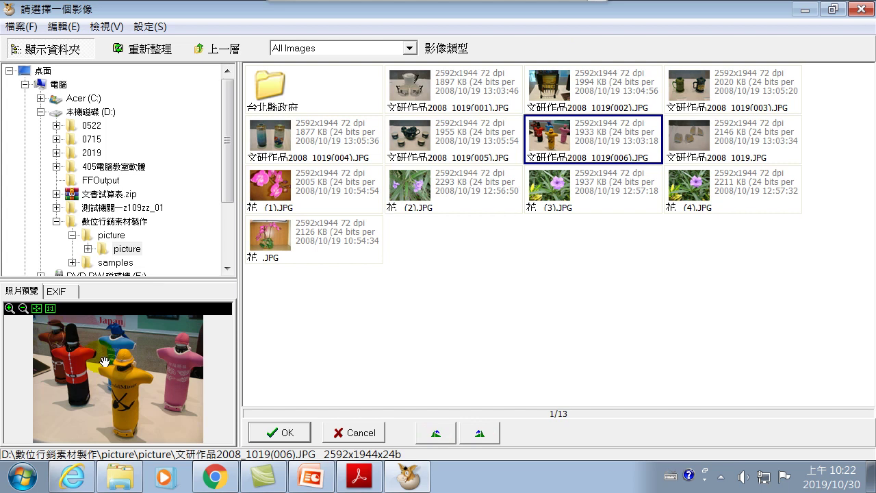
click(436, 433)
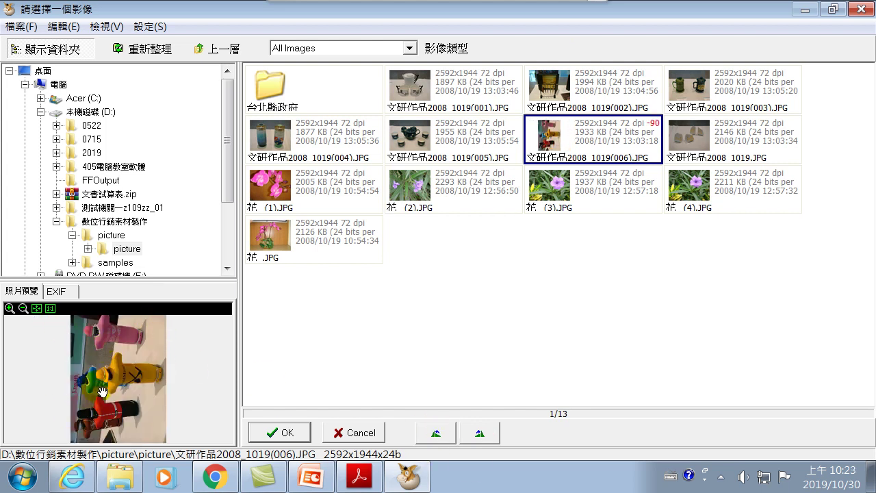
click(488, 434)
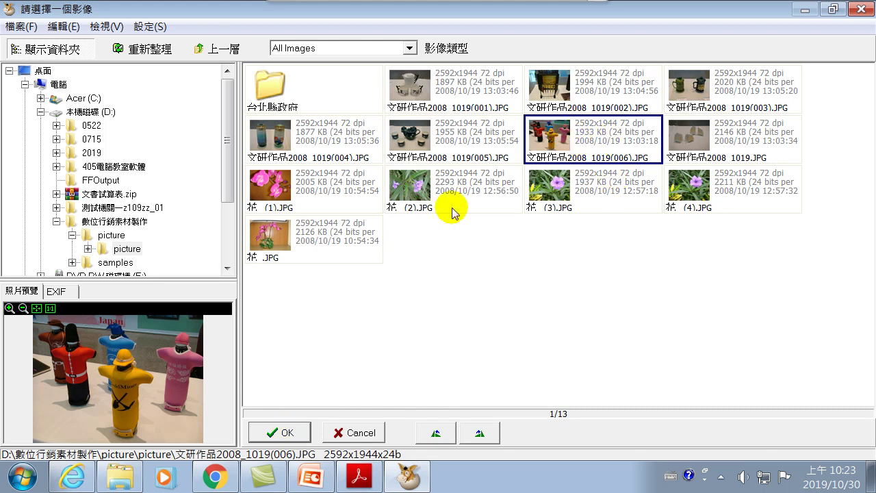
click(287, 431)
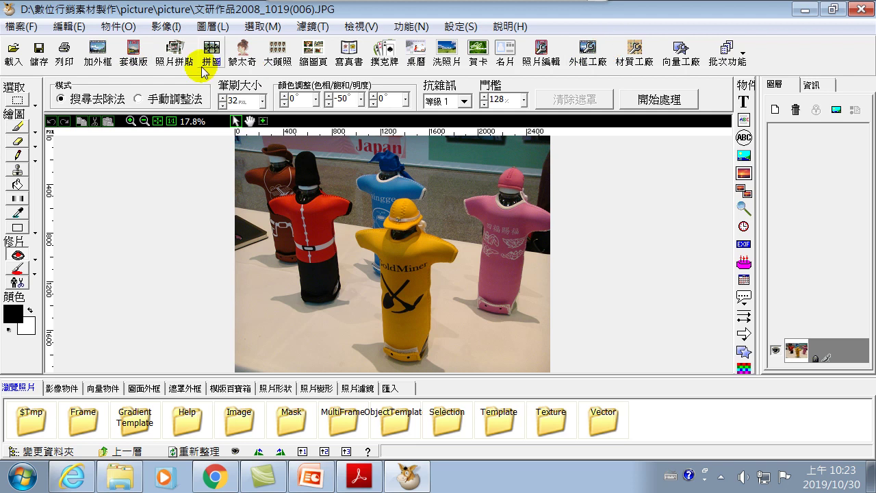
Open the 加外框 dialog, move and enlarge its window, then close it
click(97, 52)
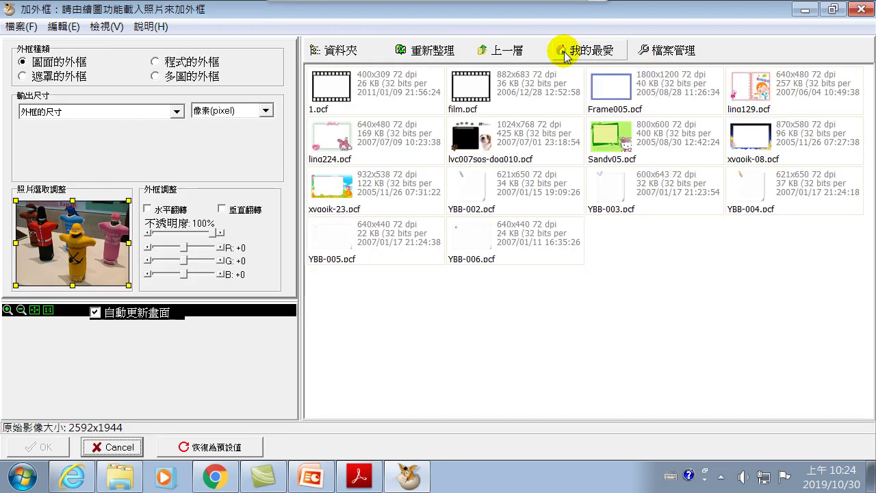
double_click(428, 12)
drag(457, 52, 310, 59)
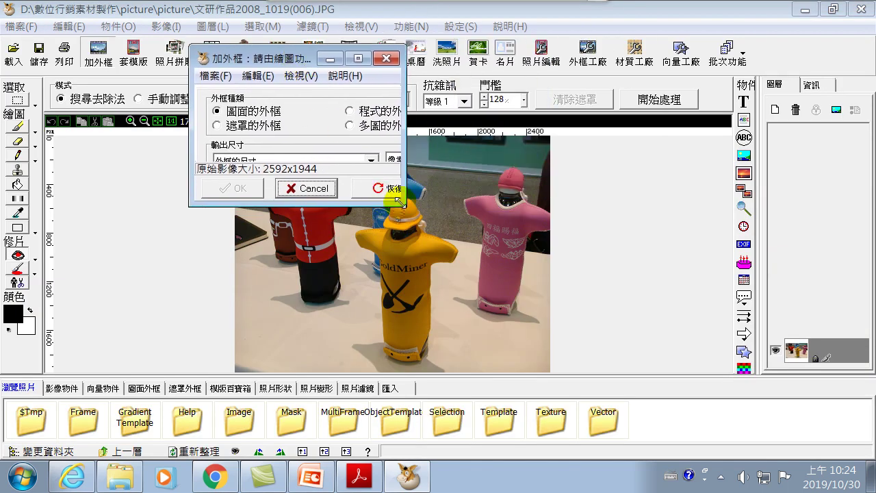
drag(405, 204, 694, 354)
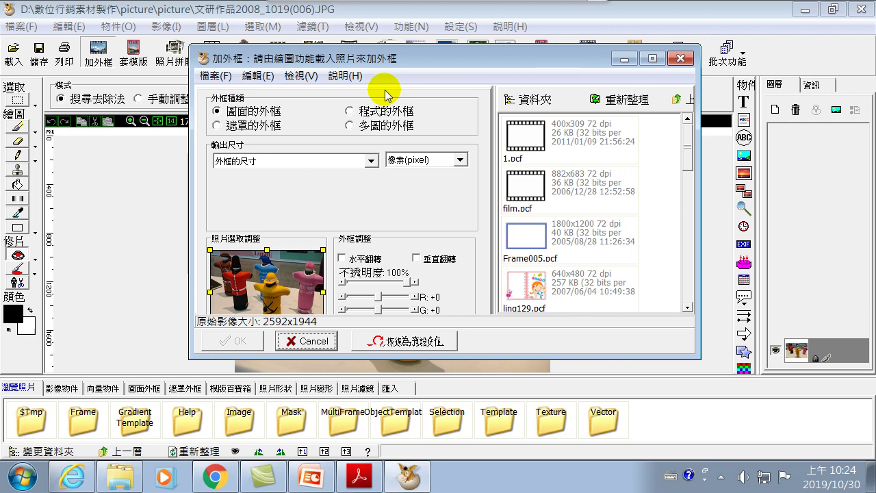
click(680, 59)
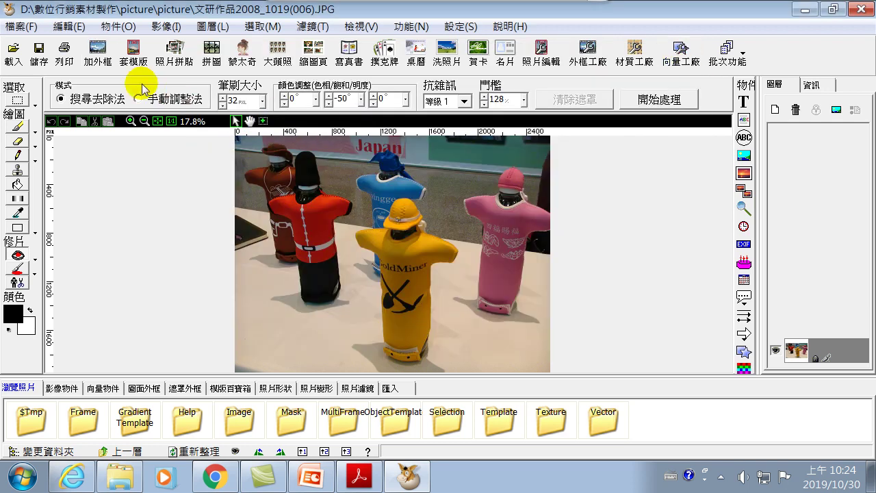
Reopen the 加外框 dialog and settle it as a repositioned, wider window
click(99, 55)
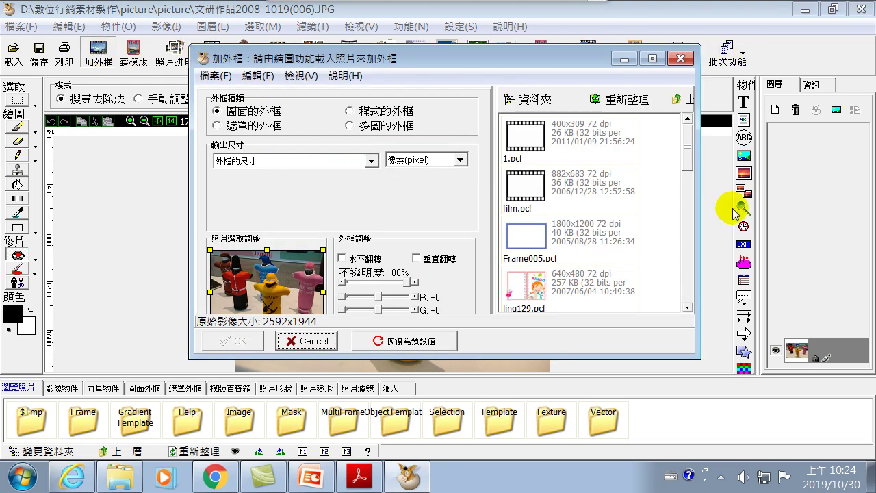
click(653, 60)
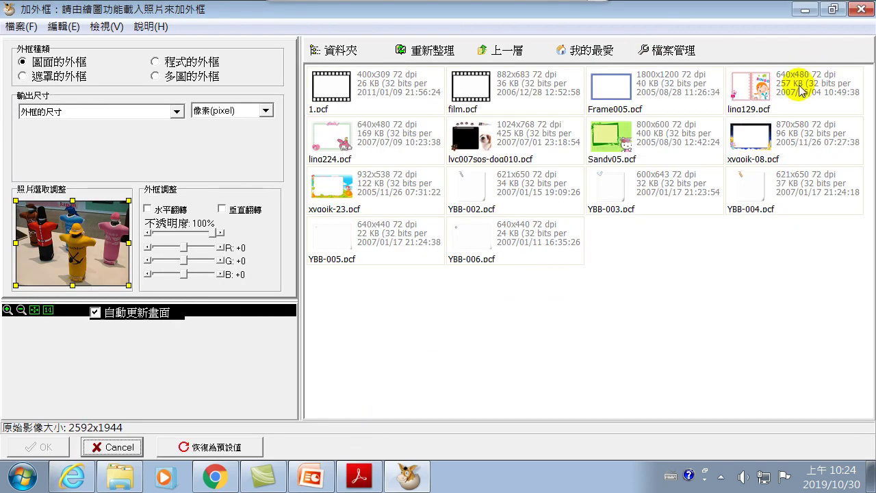
click(832, 9)
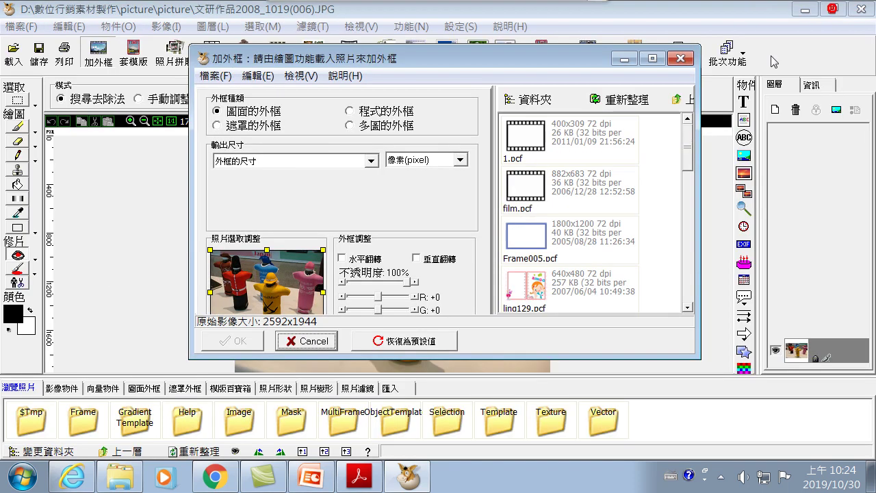
drag(411, 59, 449, 89)
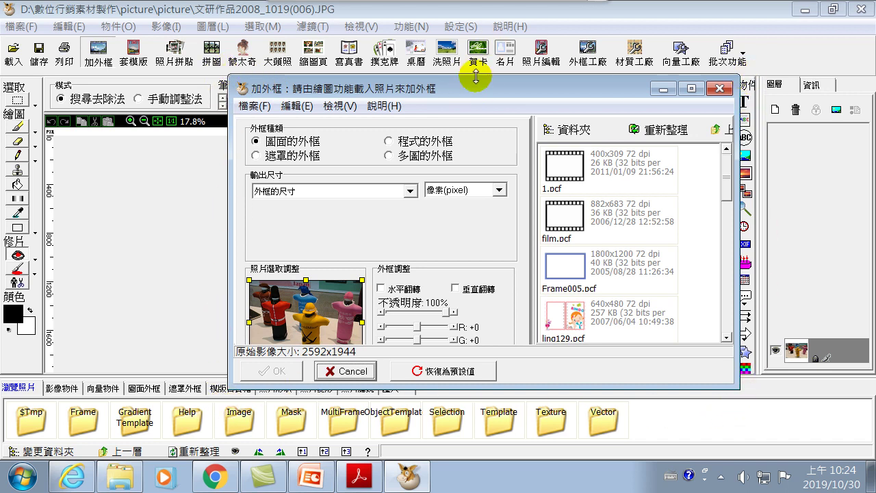
drag(472, 87, 417, 57)
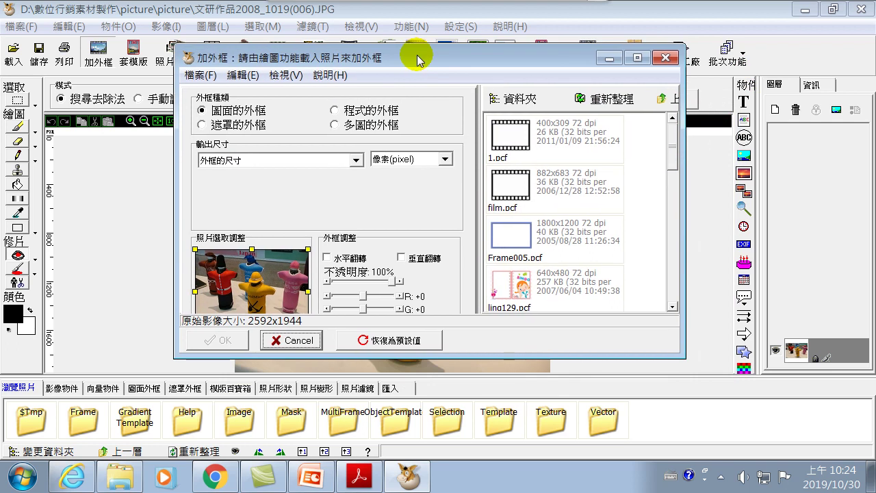
drag(175, 208, 55, 209)
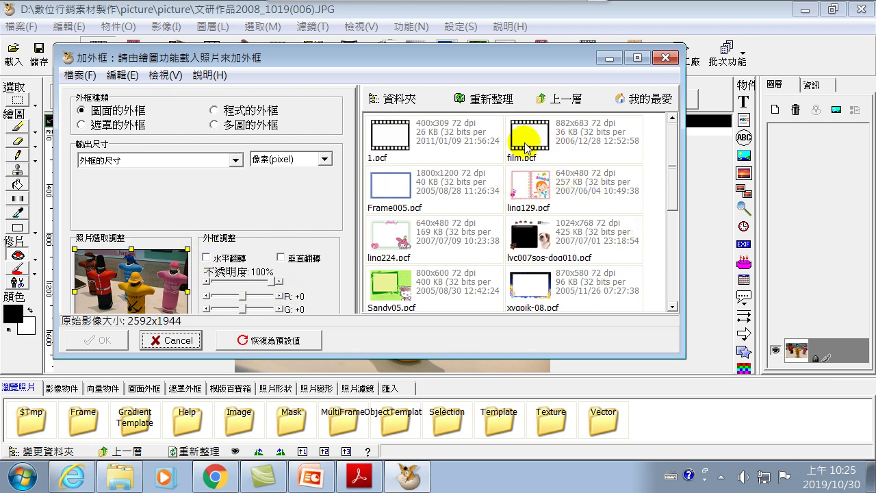
Preview the 1.pcf, film.pcf, Frame005.pcf and ling129.pcf frames in a taller dialog
click(439, 128)
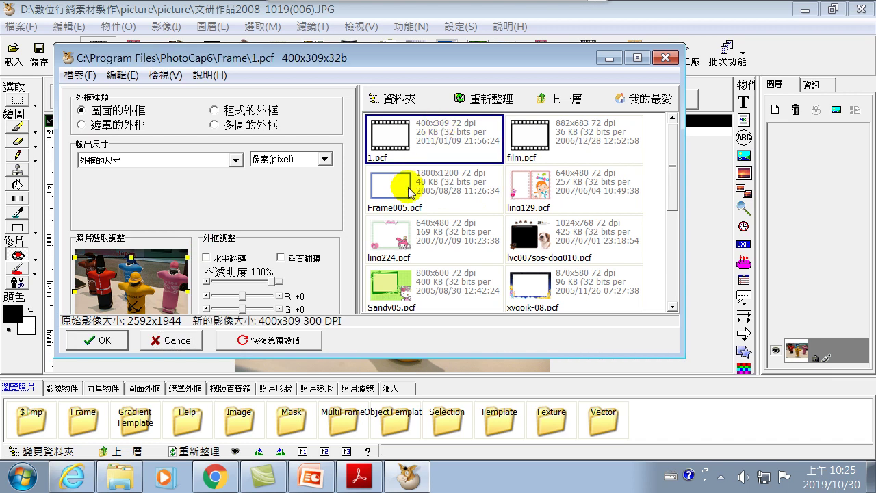
scroll(301, 257, down, 1)
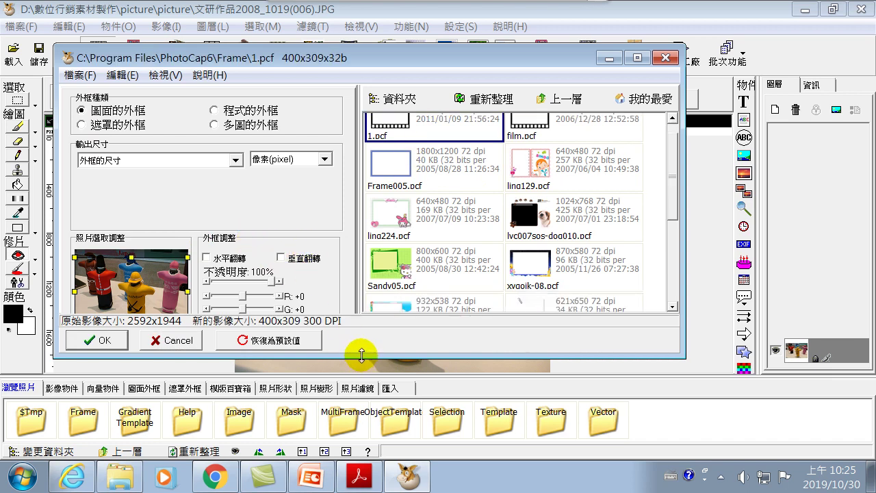
drag(360, 358, 361, 398)
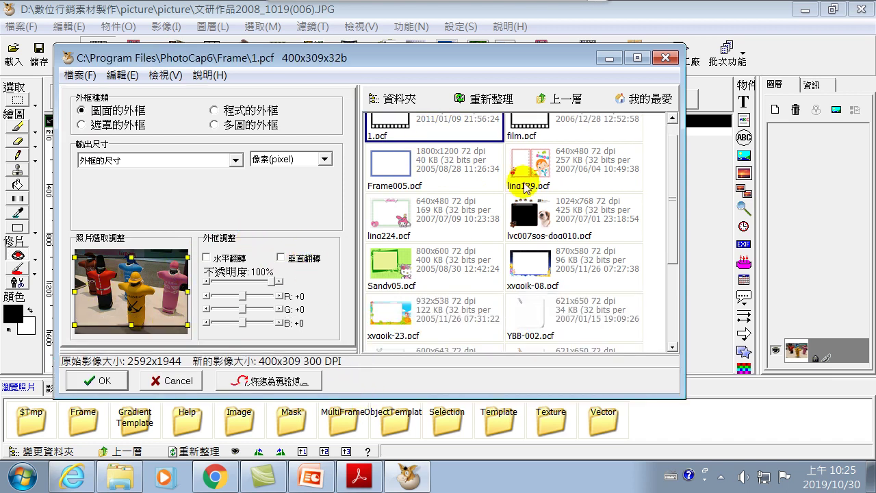
click(551, 126)
click(424, 171)
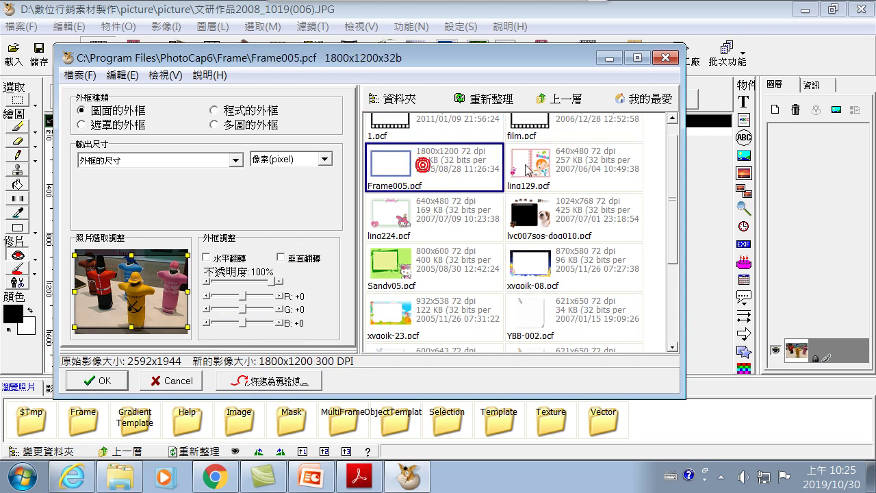
click(560, 164)
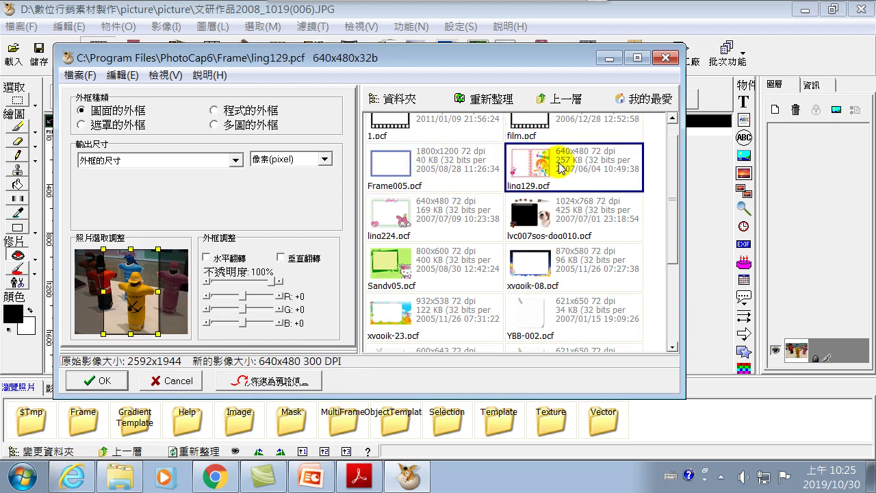
Compare frames in full-screen preview and apply ling224.pcf to the photo
click(637, 58)
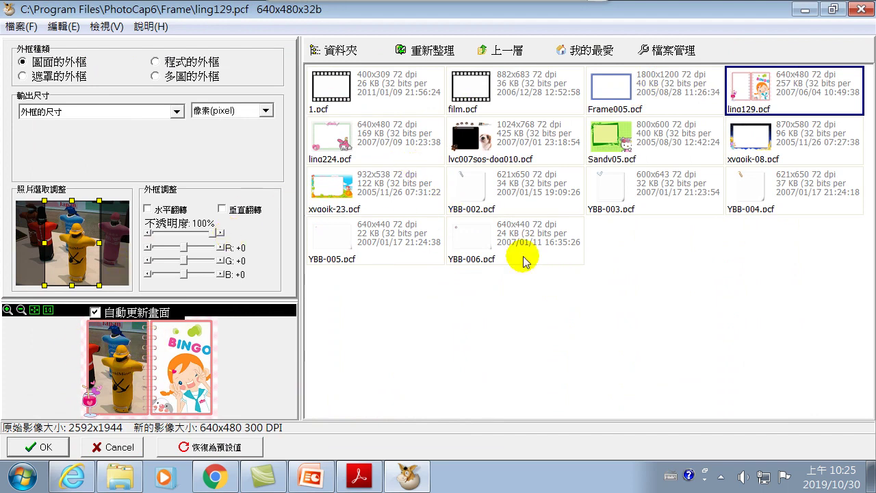
click(365, 78)
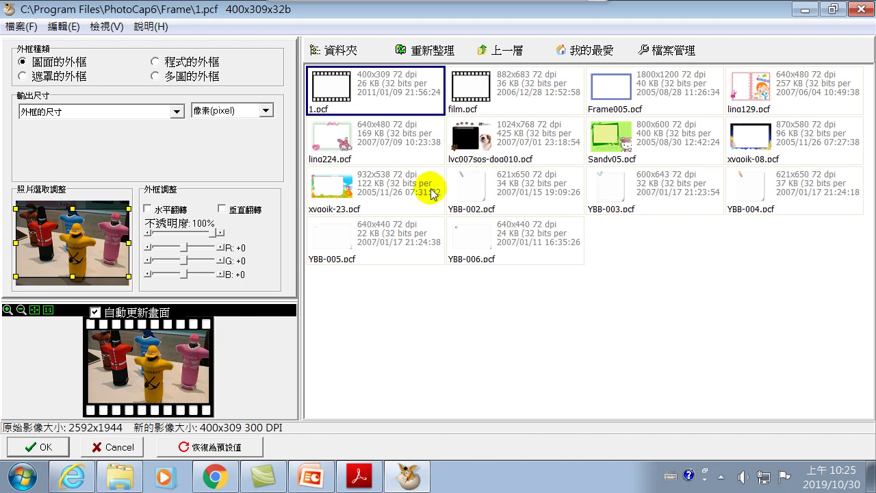
click(788, 91)
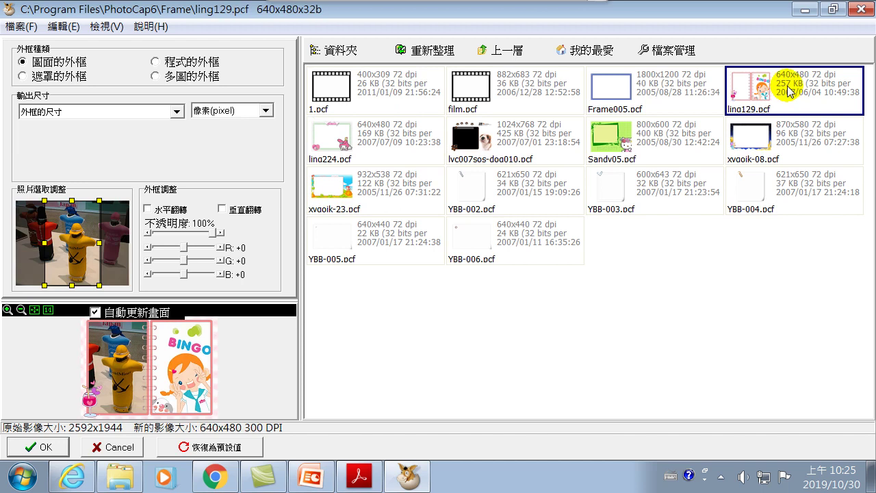
click(389, 130)
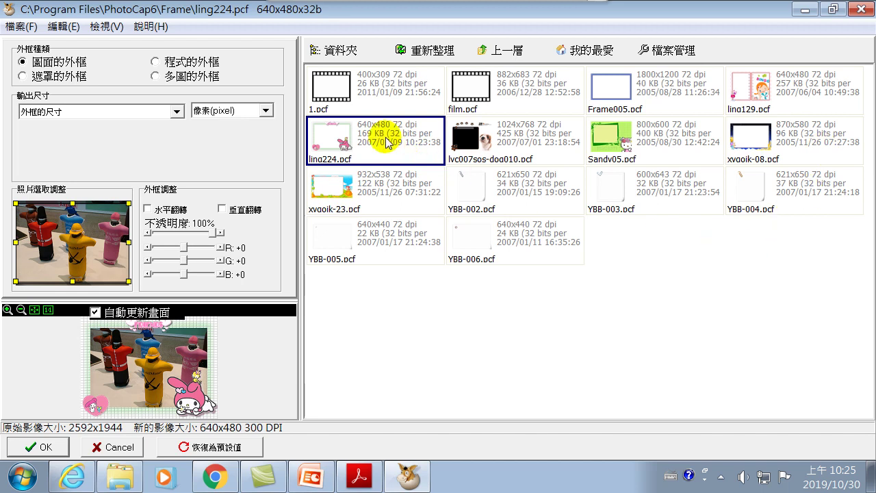
click(46, 448)
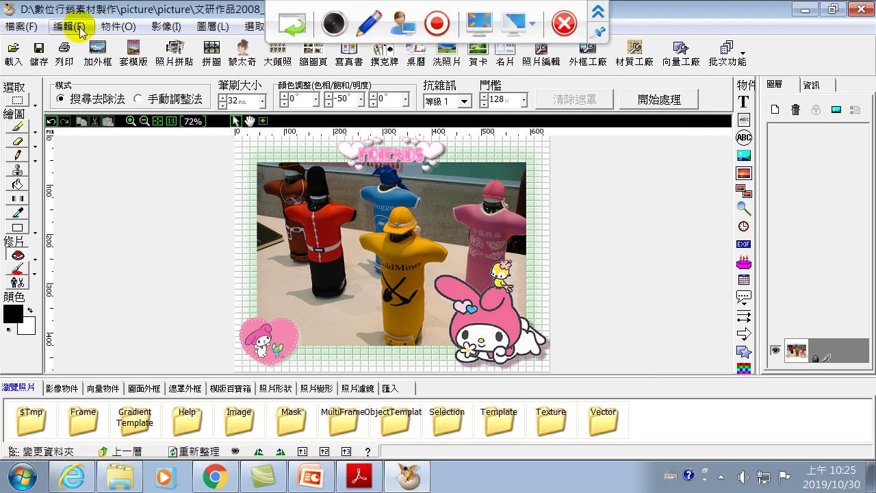
Undo the ling224 frame and apply the green Hello Kitty frame Sandy05.pcf instead
click(63, 27)
click(65, 44)
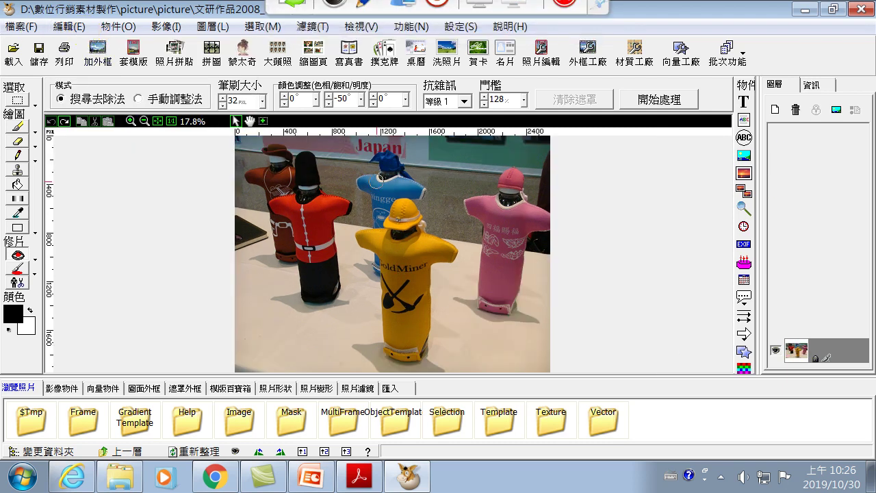
click(99, 58)
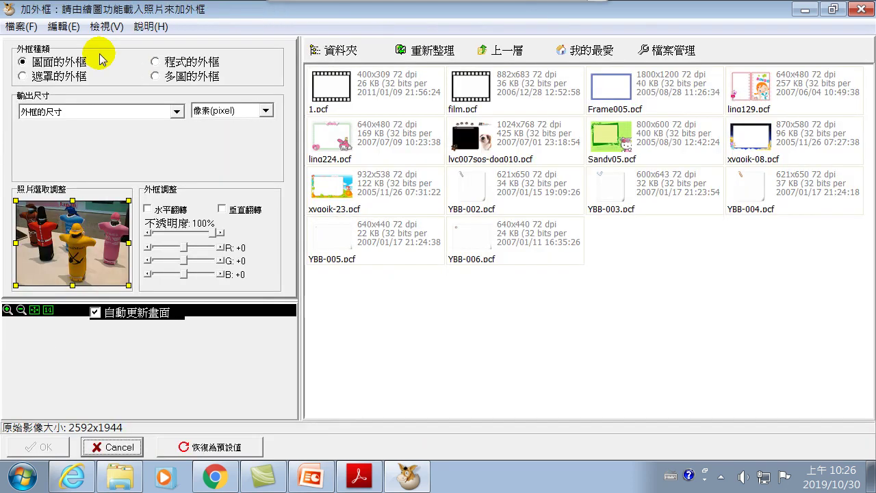
click(650, 142)
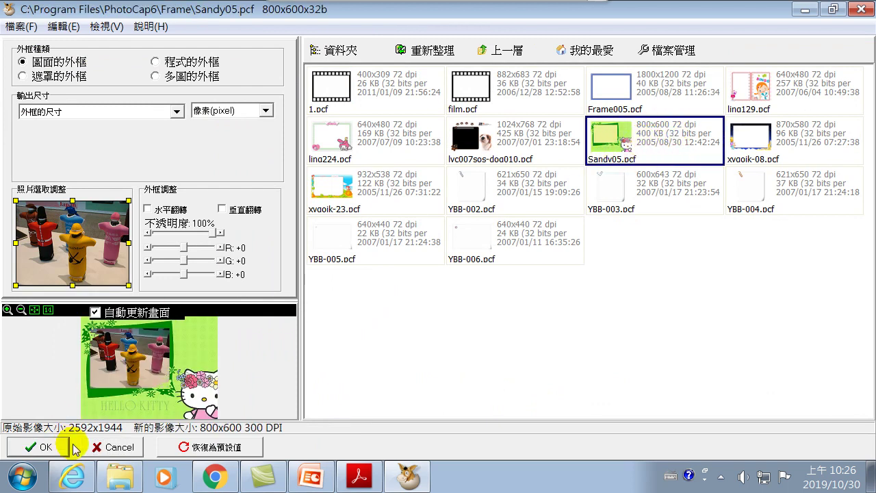
click(41, 446)
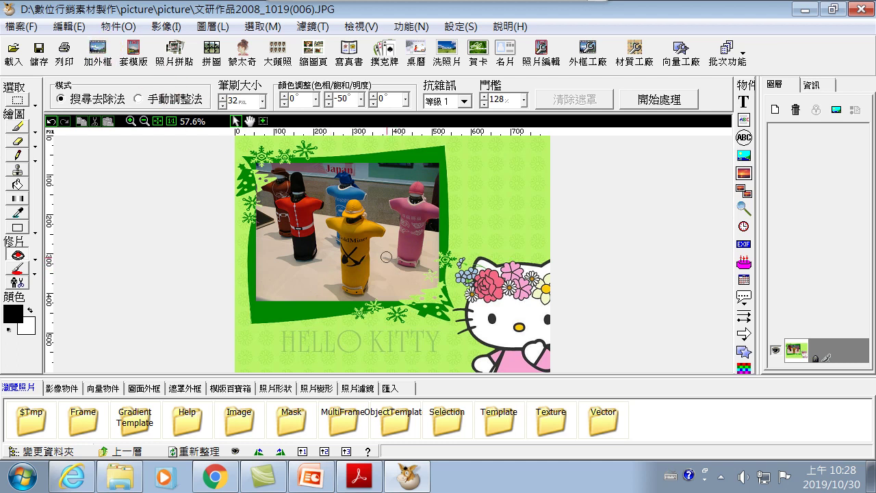
Choose 檔案 > 另存影像 to save the framed photo as a new image
click(19, 30)
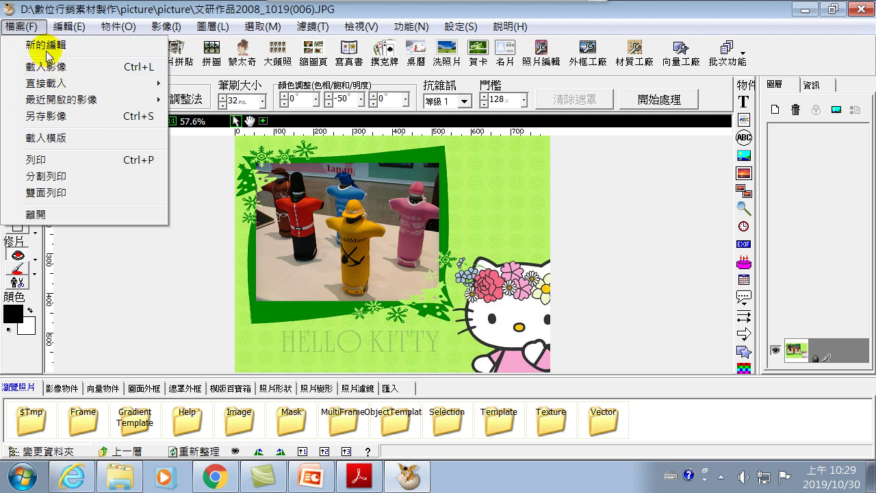
click(52, 123)
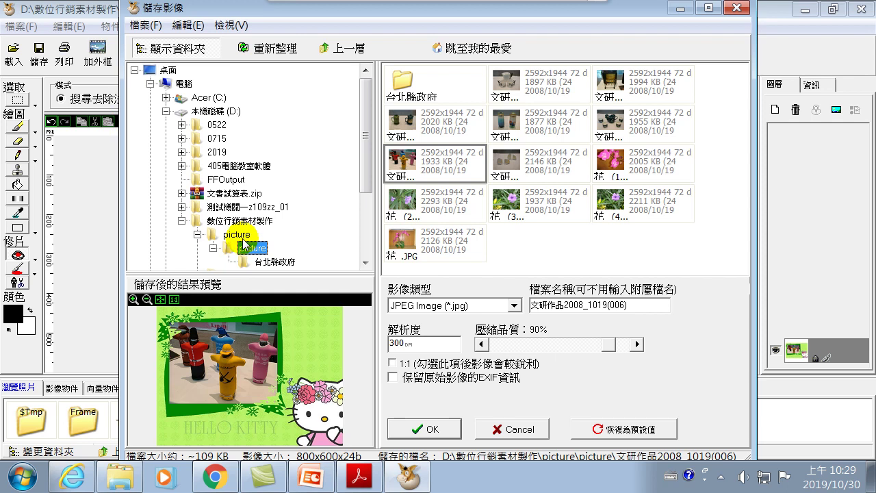
Choose D:\數位行銷素材製作\picture\picture as the save destination folder
scroll(251, 236, down, 2)
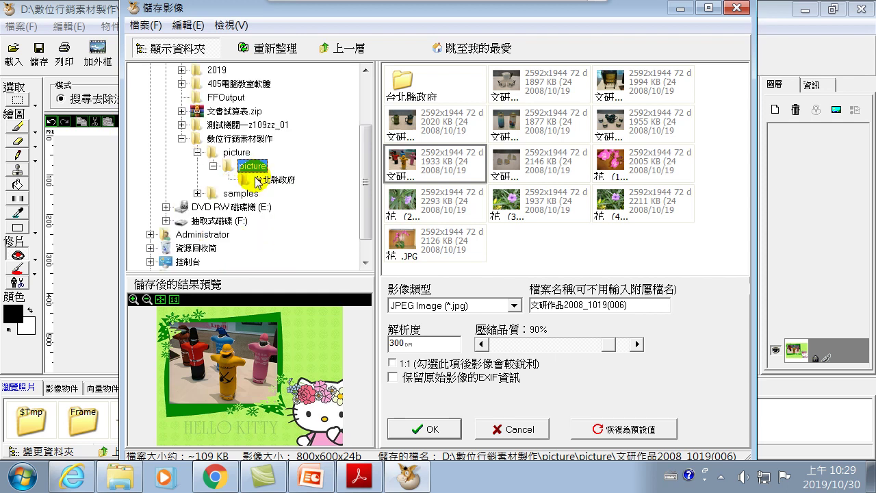
click(236, 141)
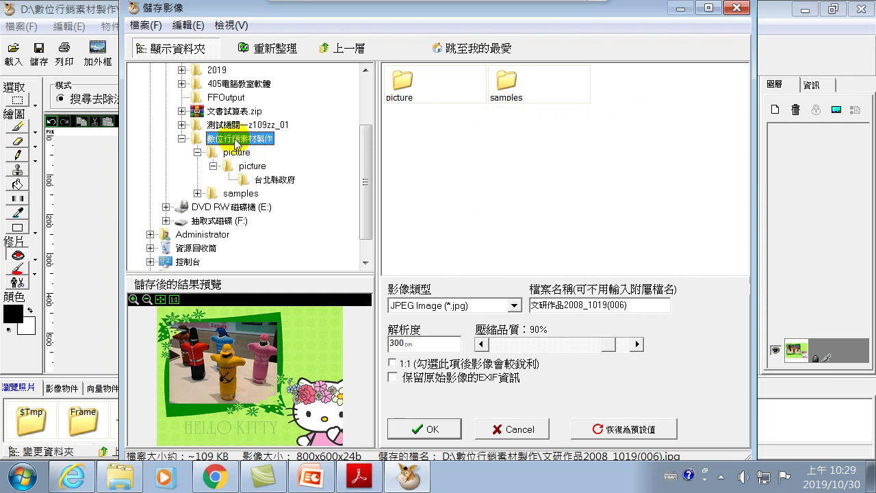
right_click(237, 140)
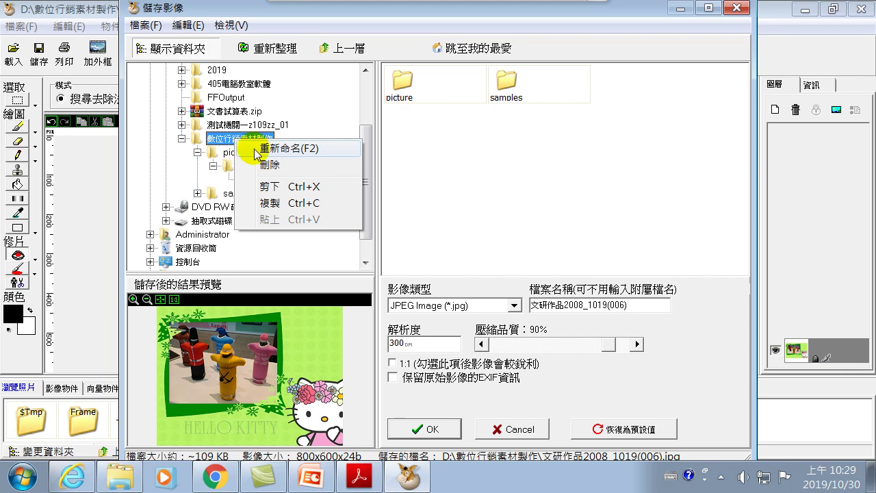
click(470, 211)
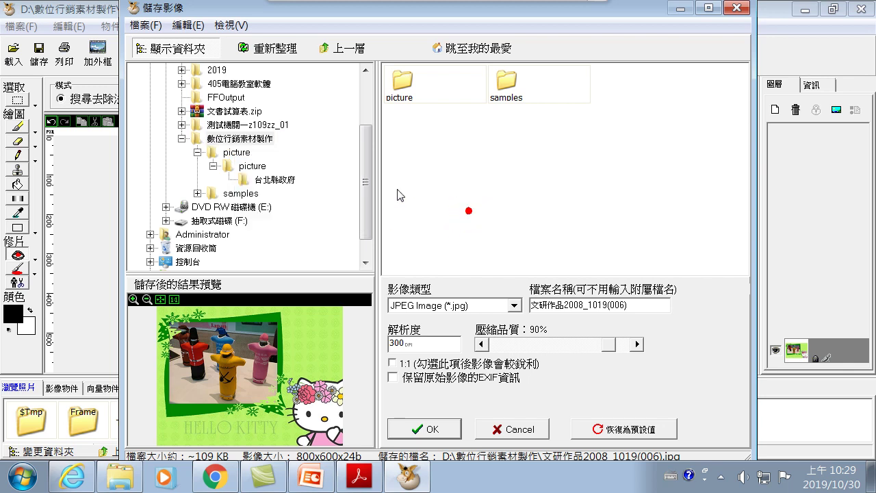
right_click(232, 139)
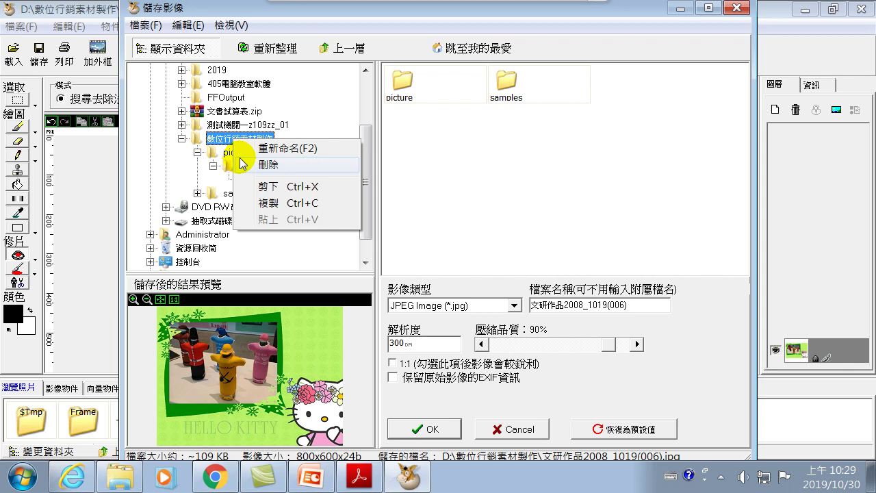
click(197, 139)
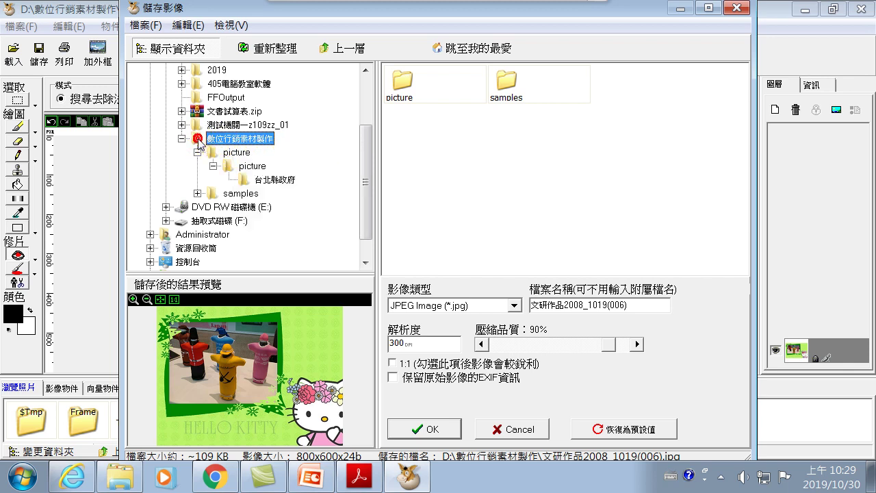
click(241, 153)
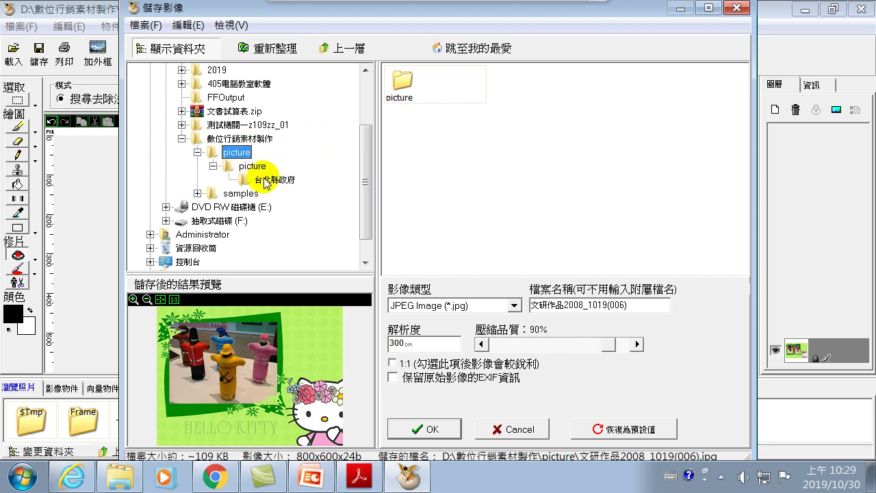
click(266, 181)
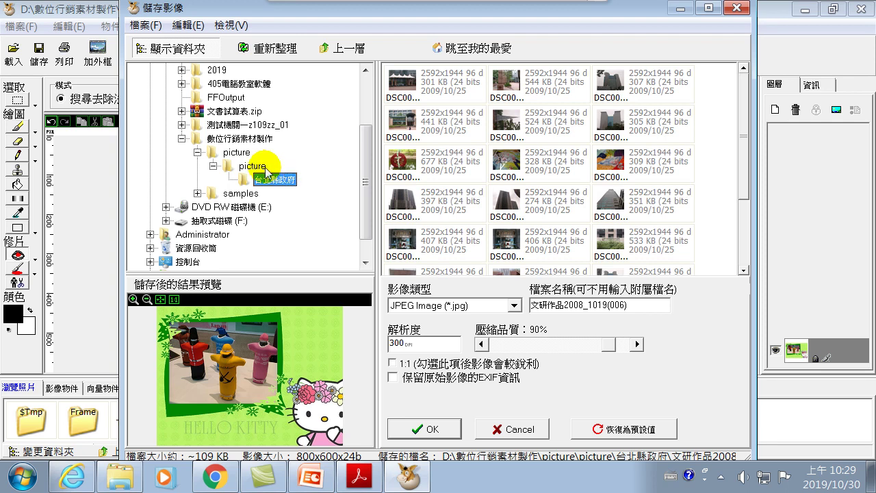
click(252, 166)
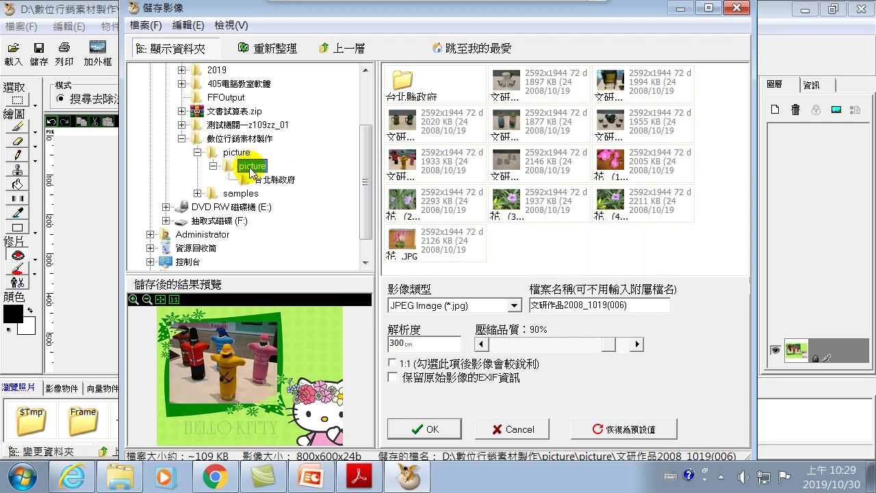
click(251, 167)
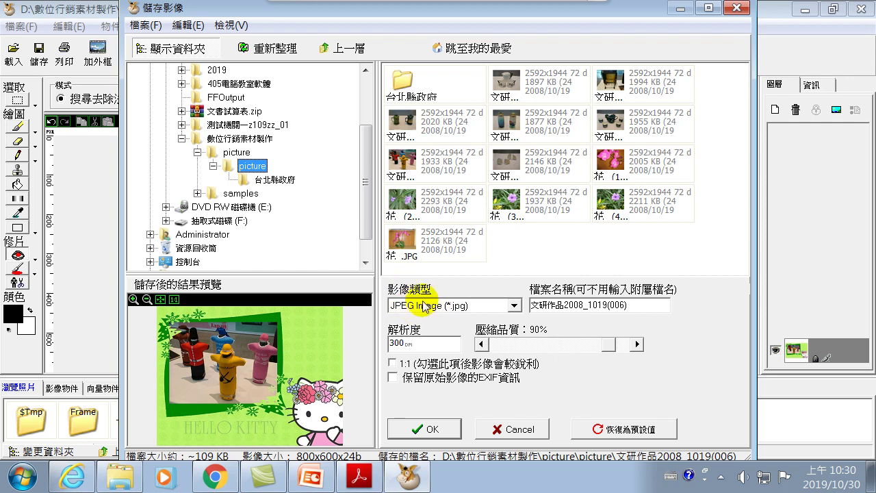
Append '-加外框' to the file name, making it 文研作品2008_1019(006)-加外框
click(606, 304)
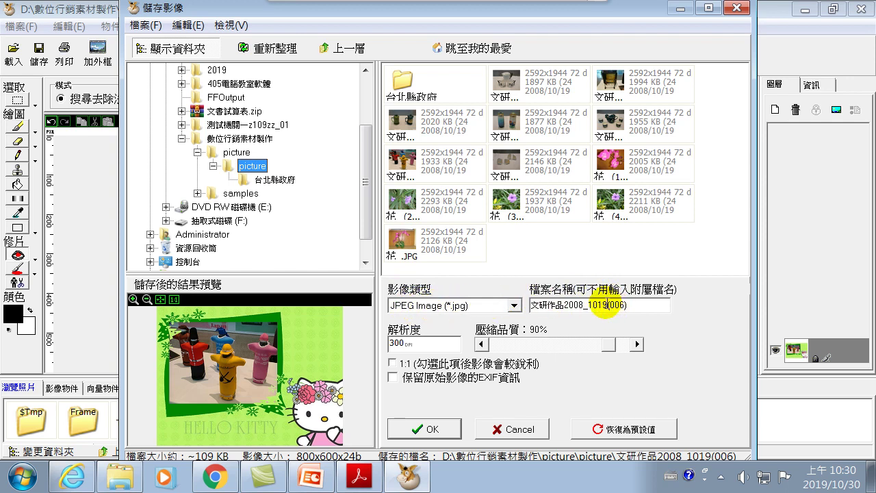
click(622, 305)
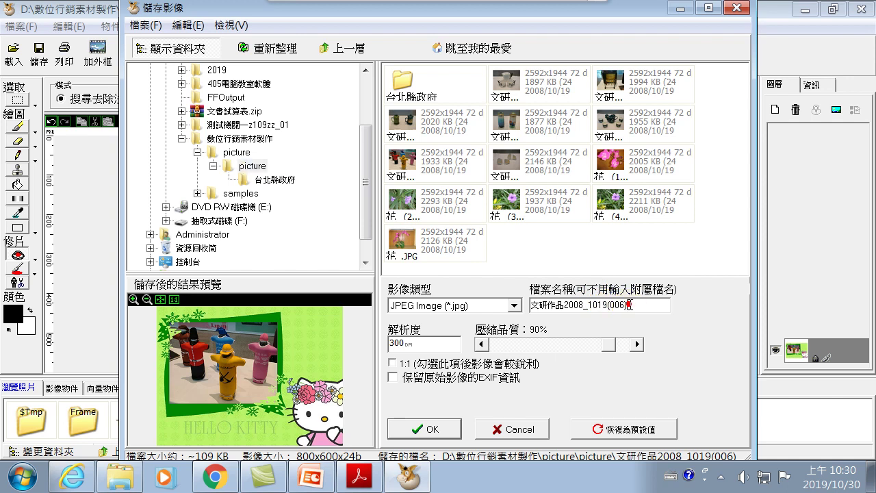
text(-)
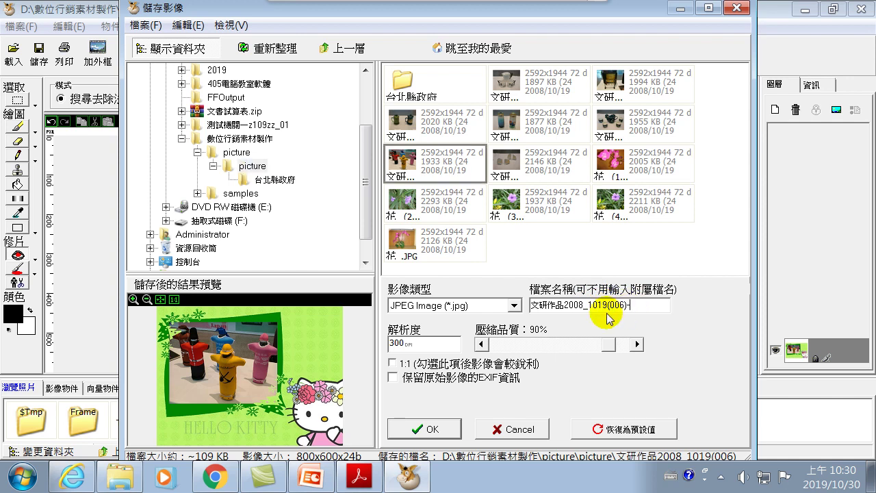
text(ks)
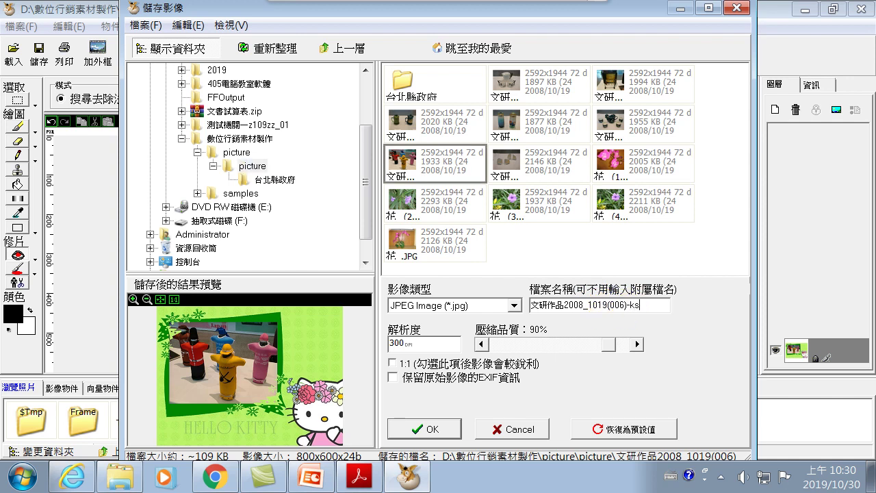
key(ctrl+space)
text(加外)
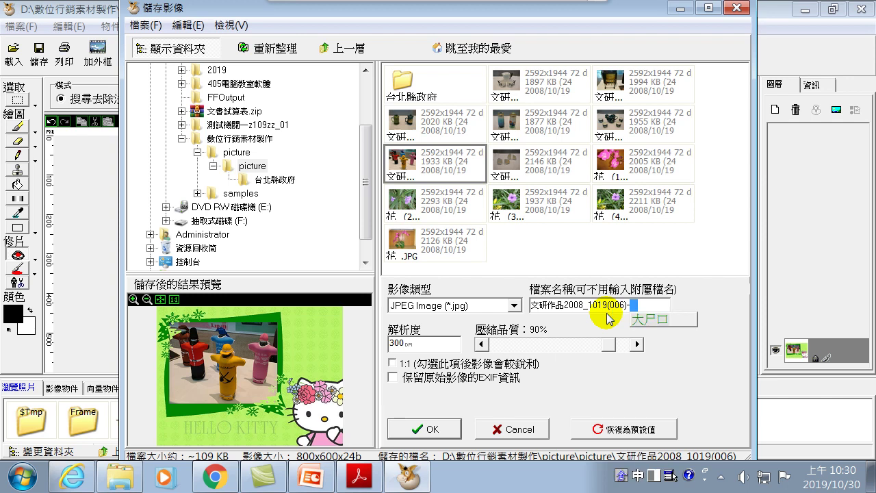
text(框)
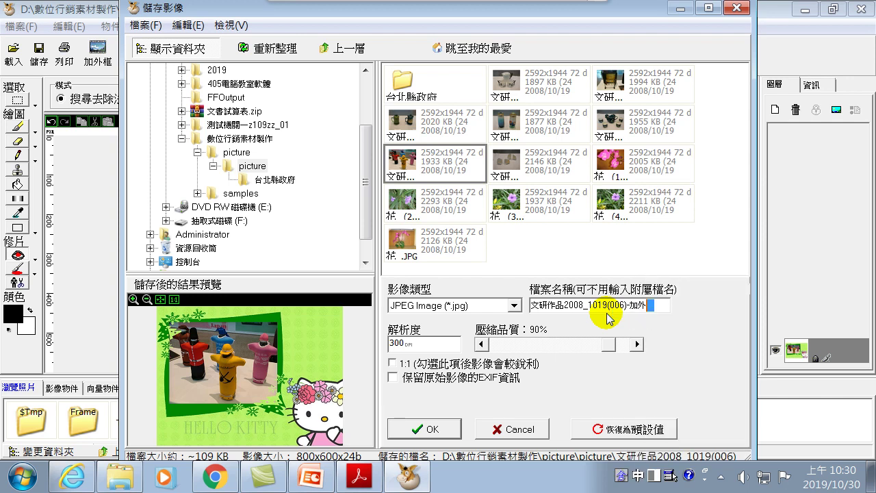
key(ctrl+space)
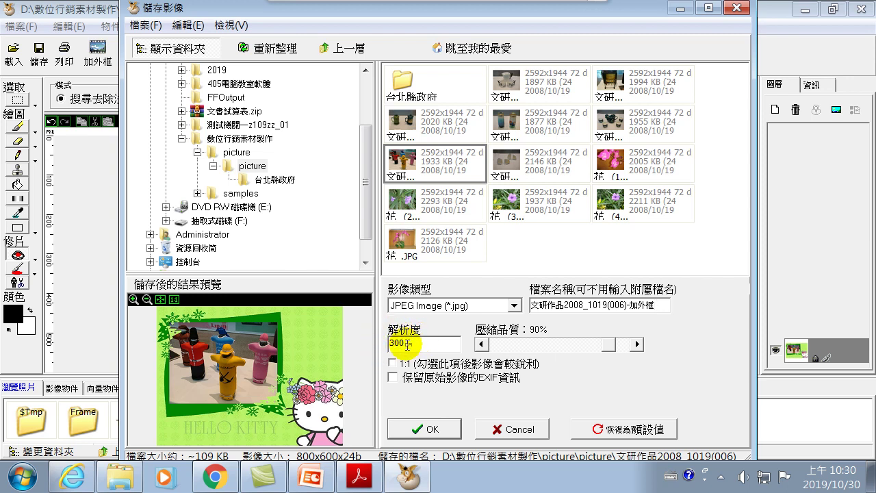
Save the framed photo as 文研作品2008_1019(006)-加外框.jpg and acknowledge the success message
click(429, 429)
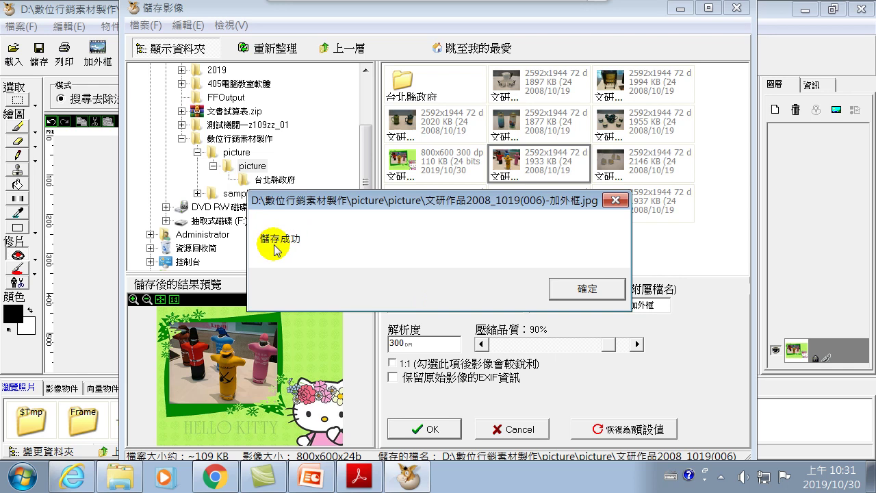
click(567, 288)
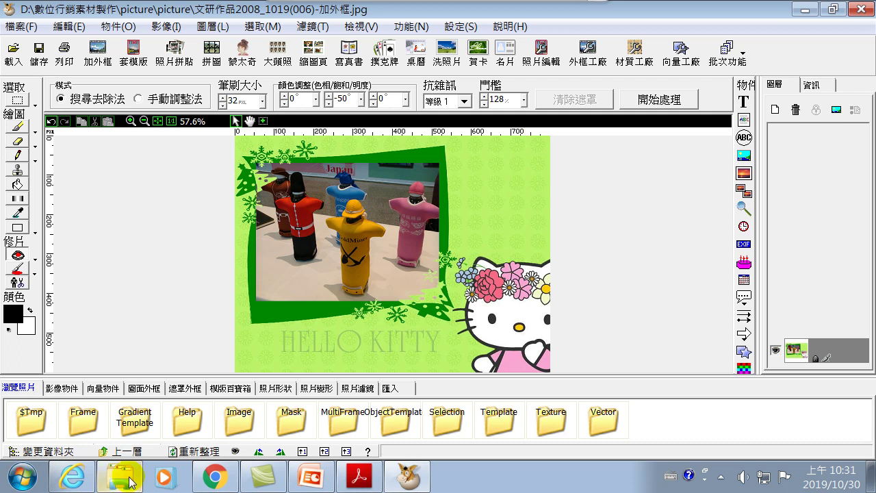
click(128, 478)
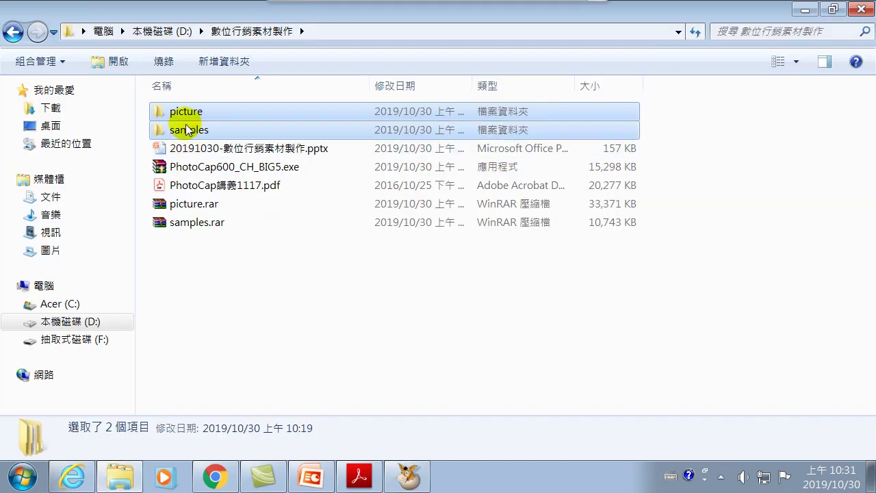
In Explorer, open picture\picture and confirm 文研作品2008_1019(006)-加外框.jpg is 800 x 600, 110 KB
click(269, 322)
double_click(194, 111)
double_click(188, 116)
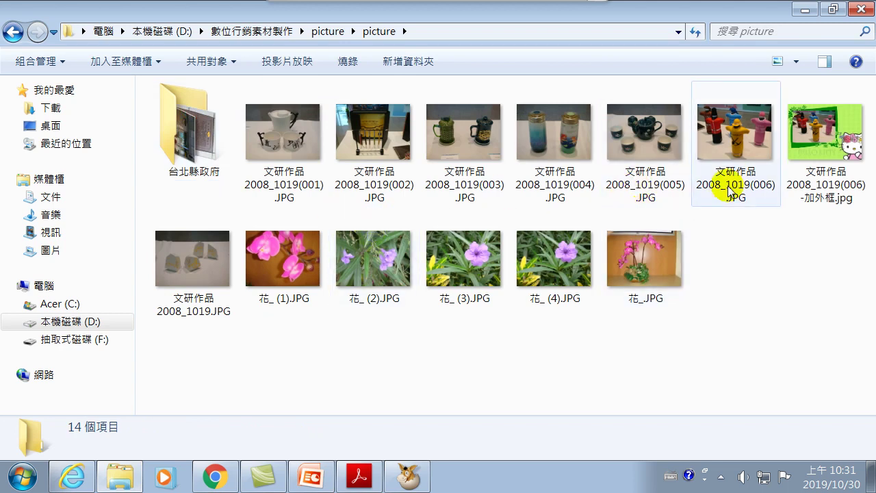
click(724, 135)
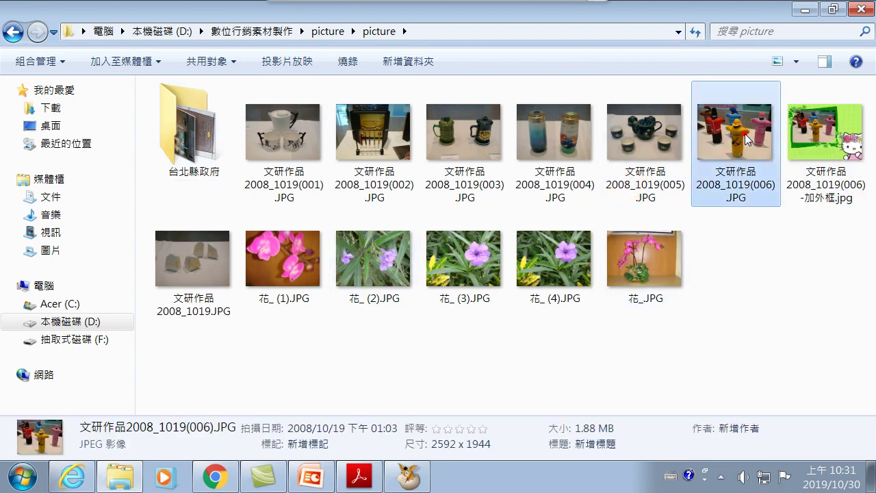
click(819, 140)
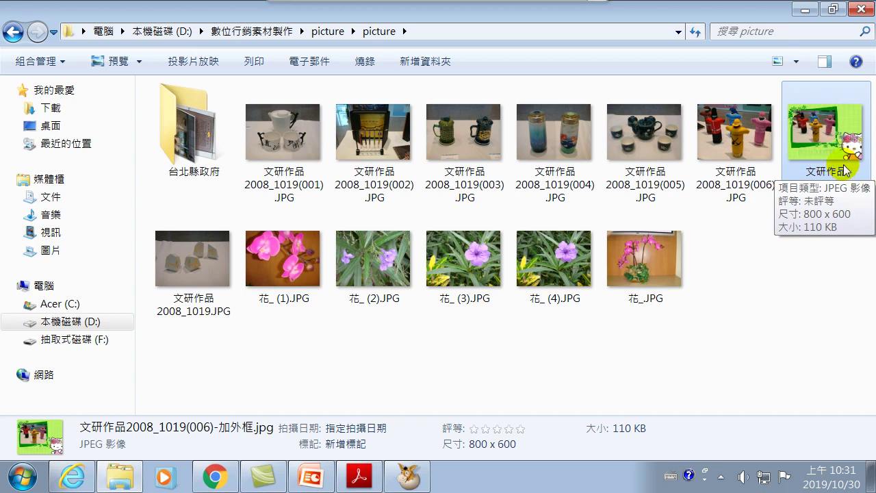
click(780, 301)
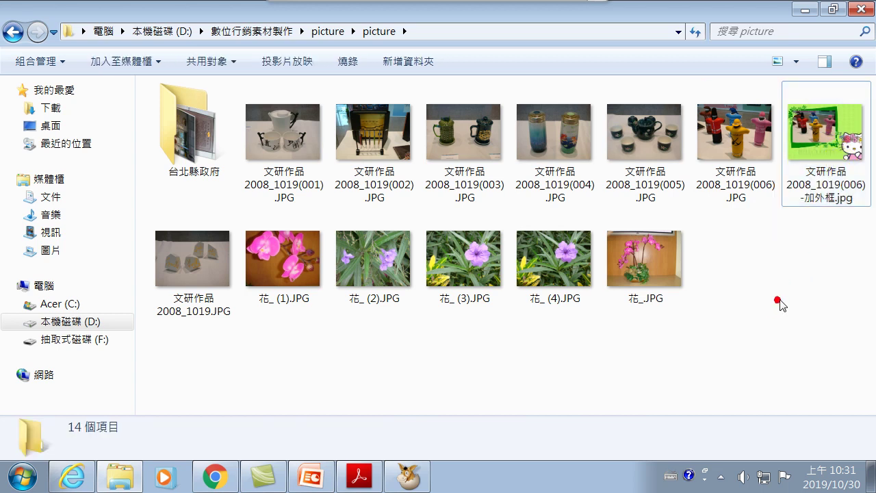